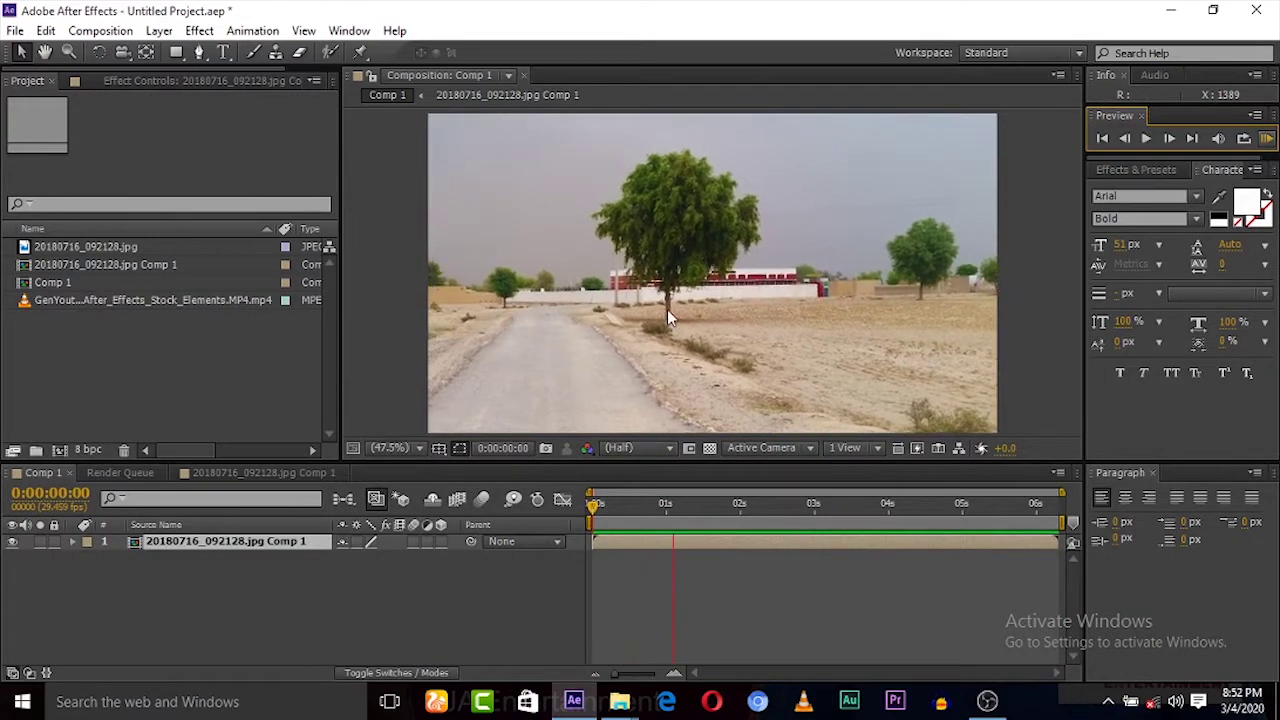
# Stop the Comp 1 preview of the desert road footage partway through the clip
pyautogui.press('space')
# Add a Null 1 layer above the road footage, then select the footage at the first frame
pyautogui.rightClick(168, 613)
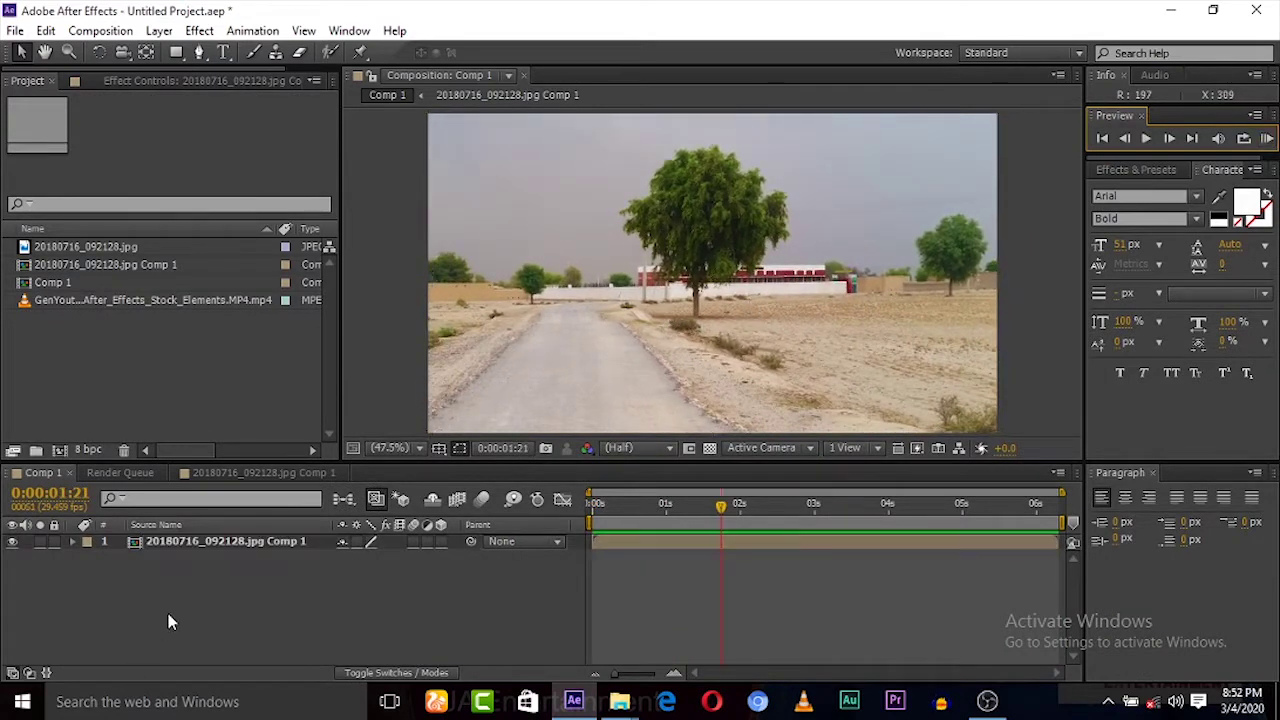
pyautogui.moveTo(404, 411)
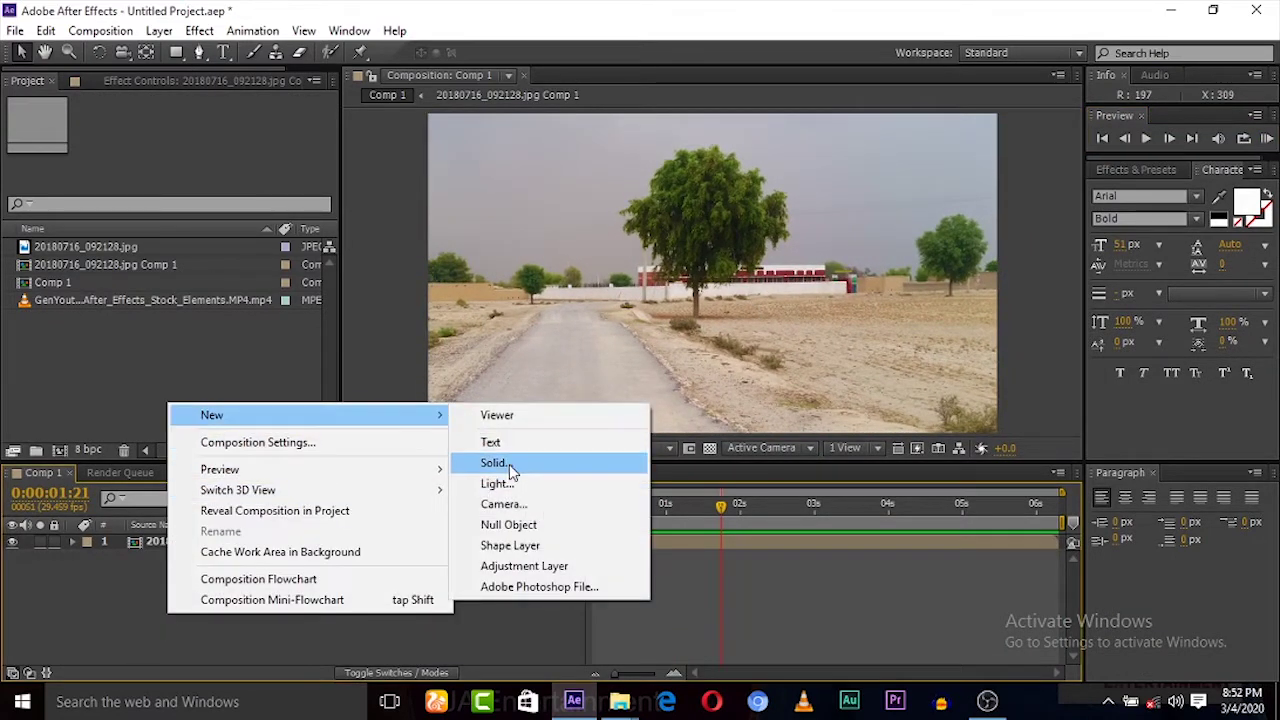
pyautogui.click(490, 524)
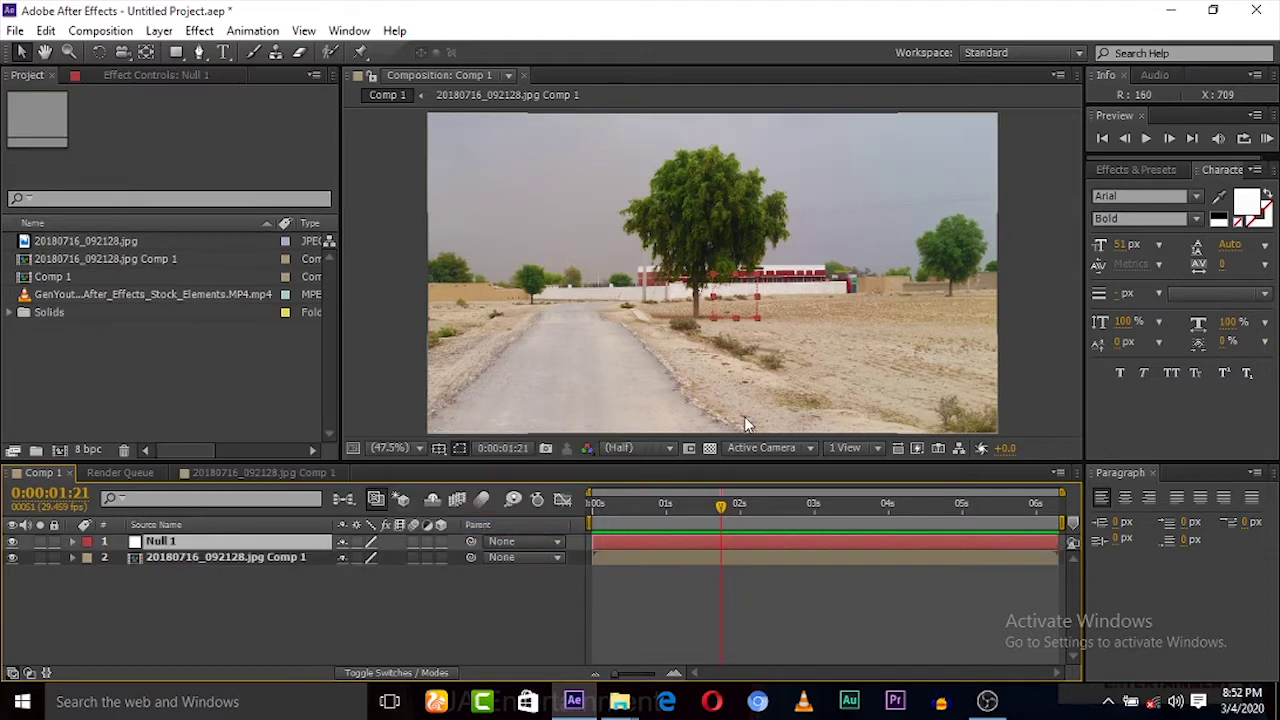
pyautogui.click(266, 555)
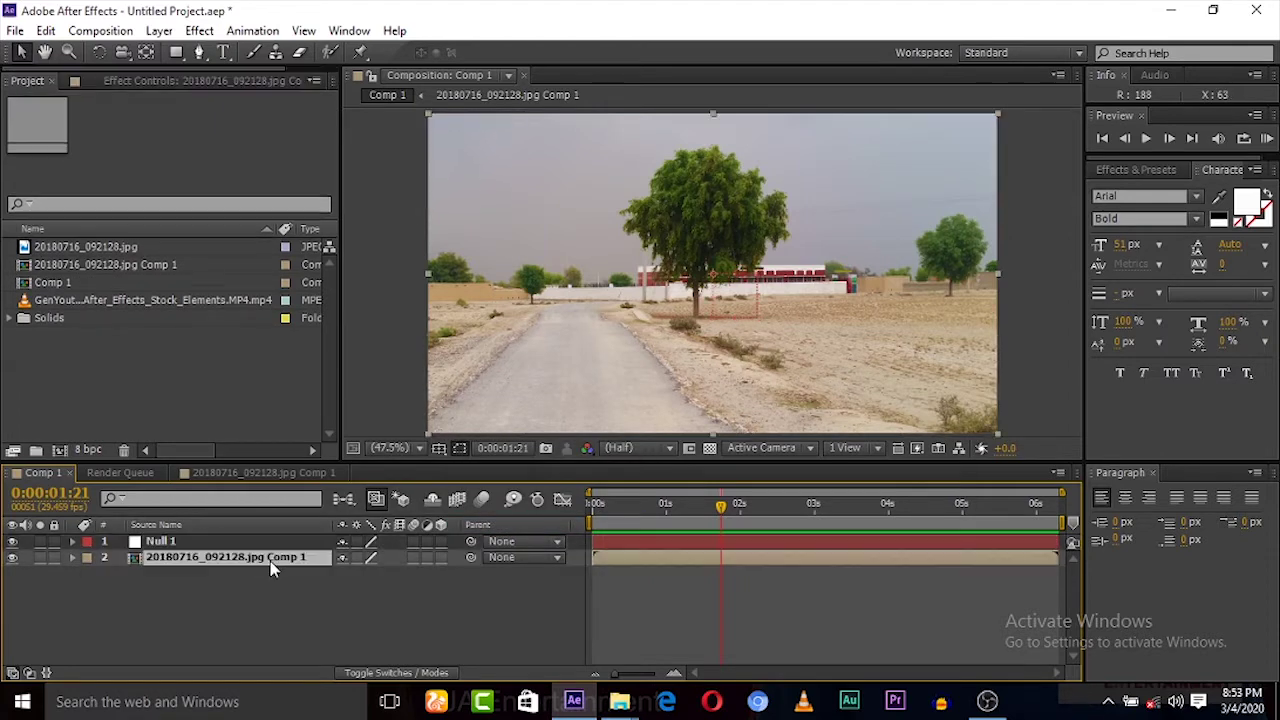
pyautogui.click(1100, 138)
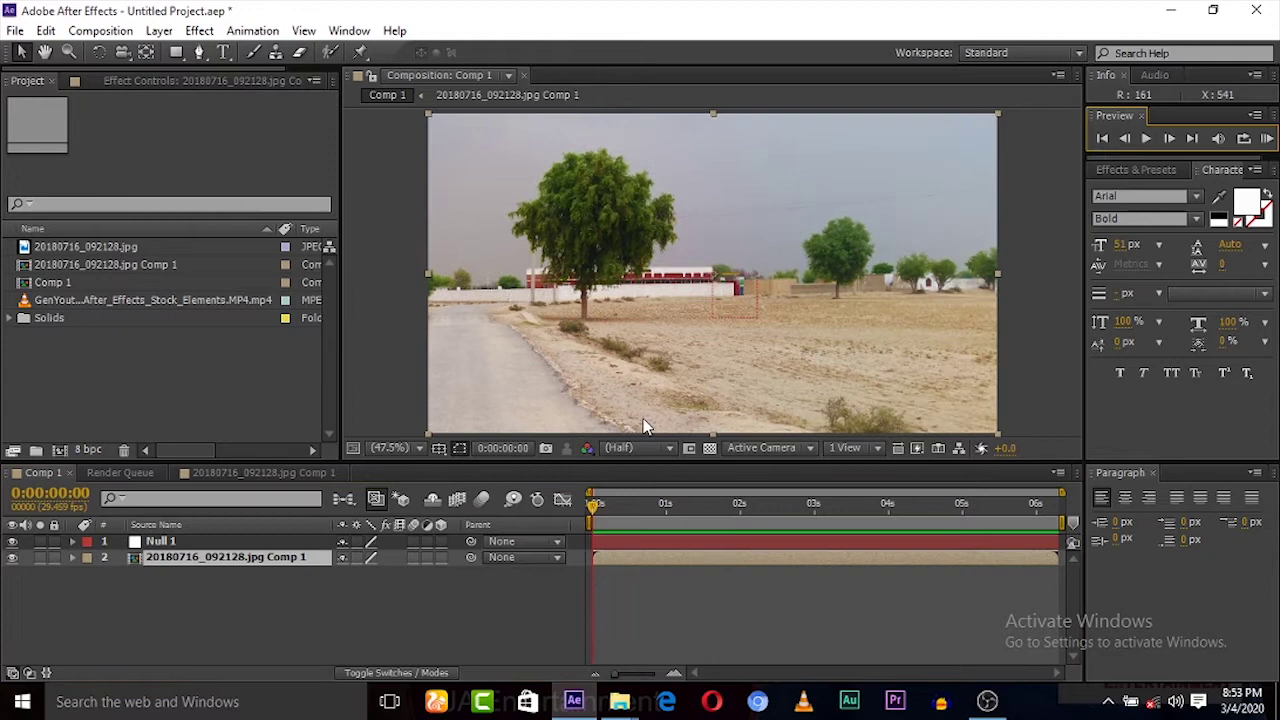
# Start Track Motion on the road layer and place an enlarged Track Point 1 beside the tree
pyautogui.rightClick(298, 567)
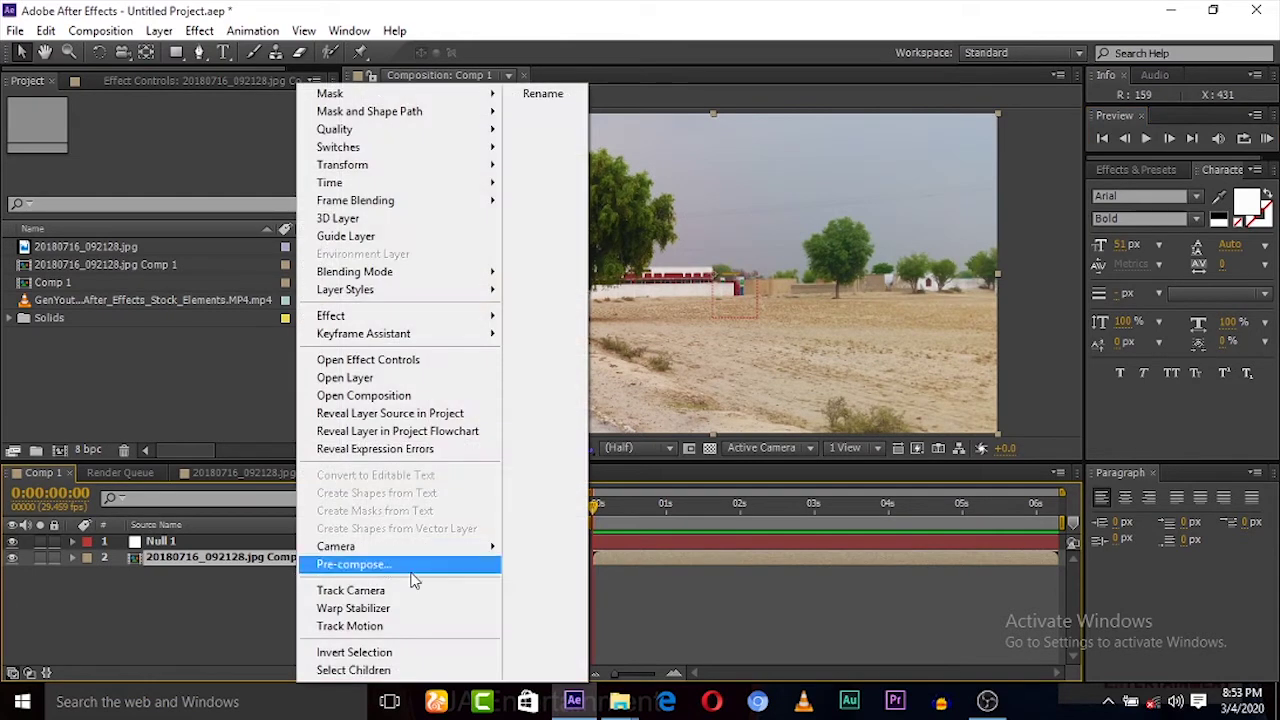
pyautogui.click(420, 626)
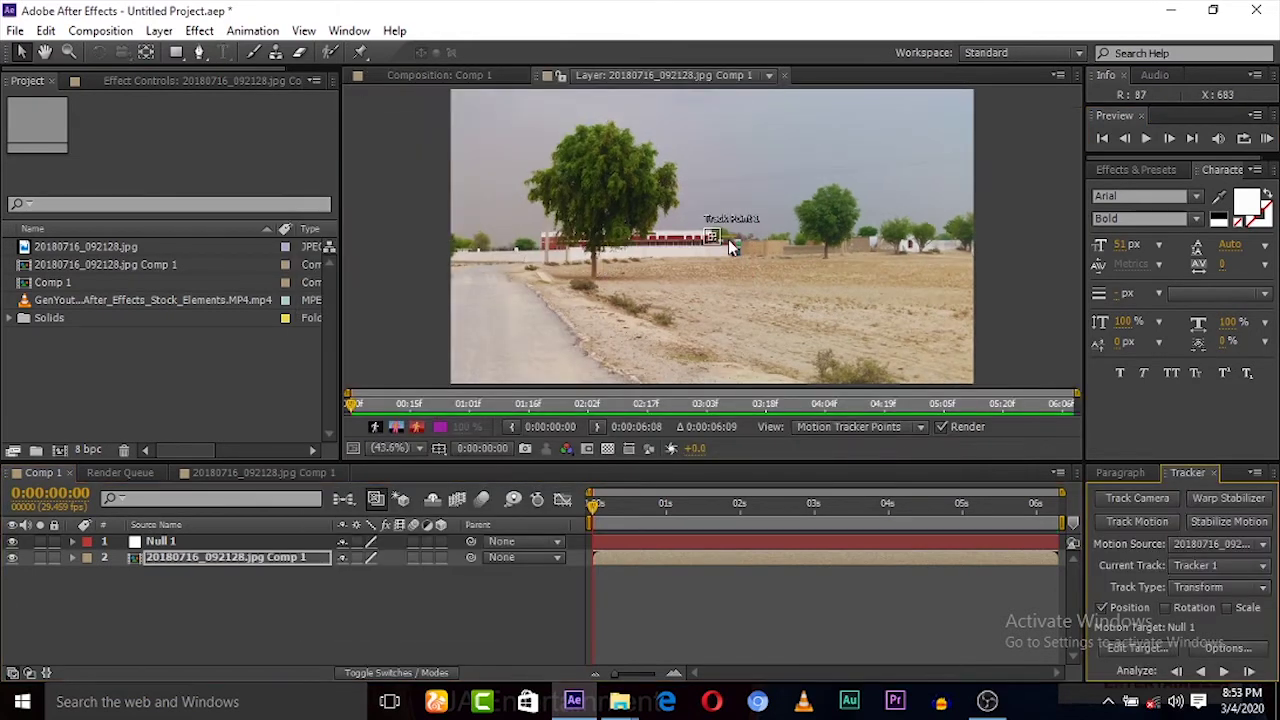
pyautogui.moveTo(722, 248)
pyautogui.mouseDown()
pyautogui.moveTo(765, 280)
pyautogui.moveTo(726, 258)
pyautogui.mouseUp()
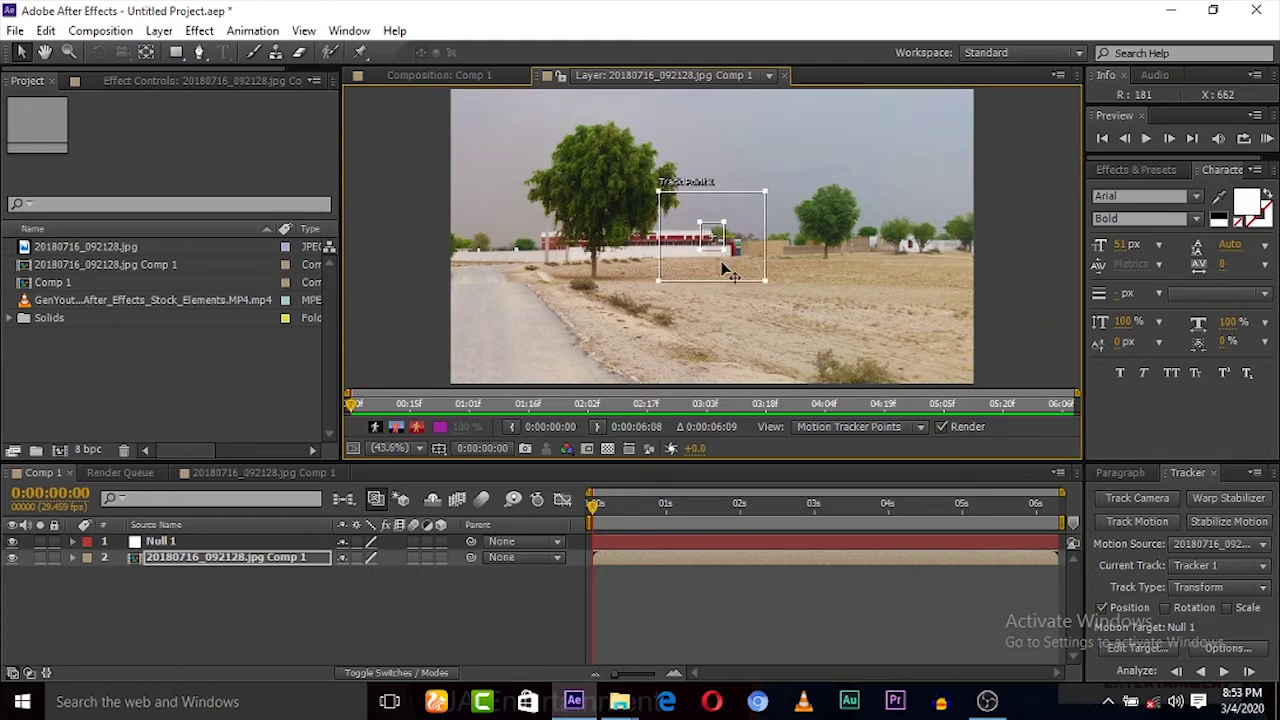
pyautogui.moveTo(558, 262); pyautogui.dragTo(535, 278)
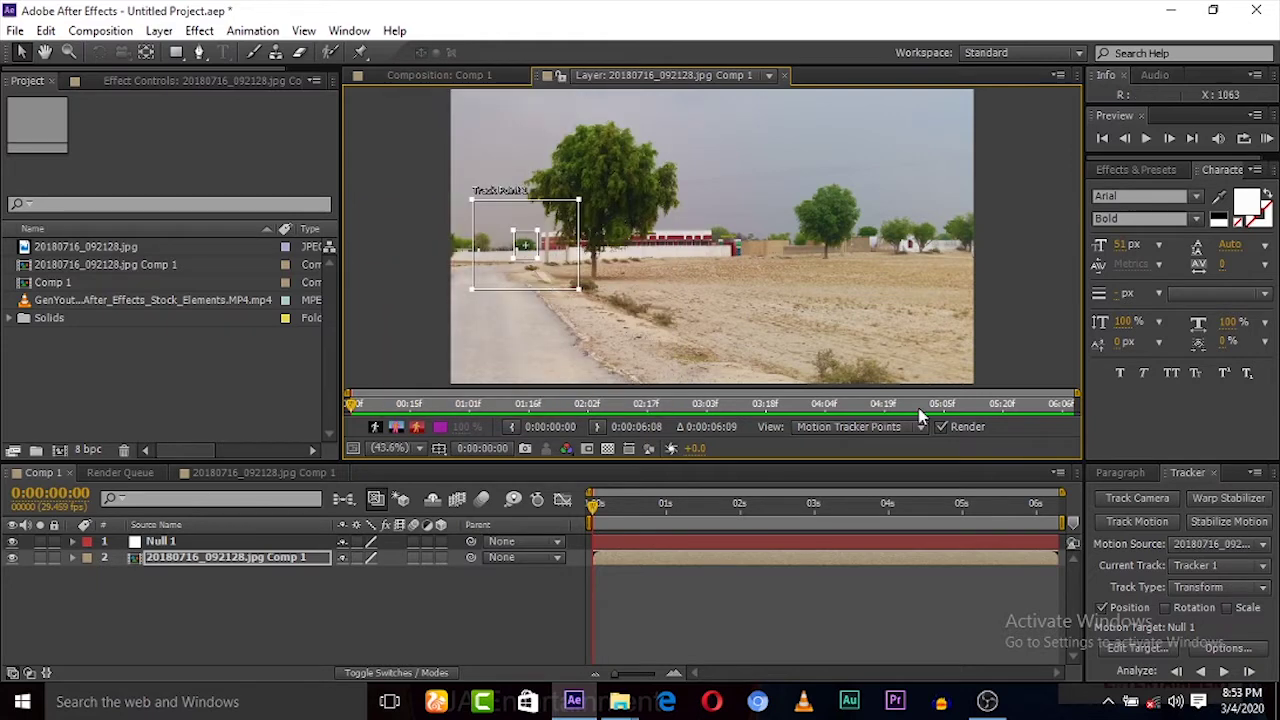
# Analyze Track Point 1 forward through the clip up to 0:00:06:08
pyautogui.click(1224, 671)
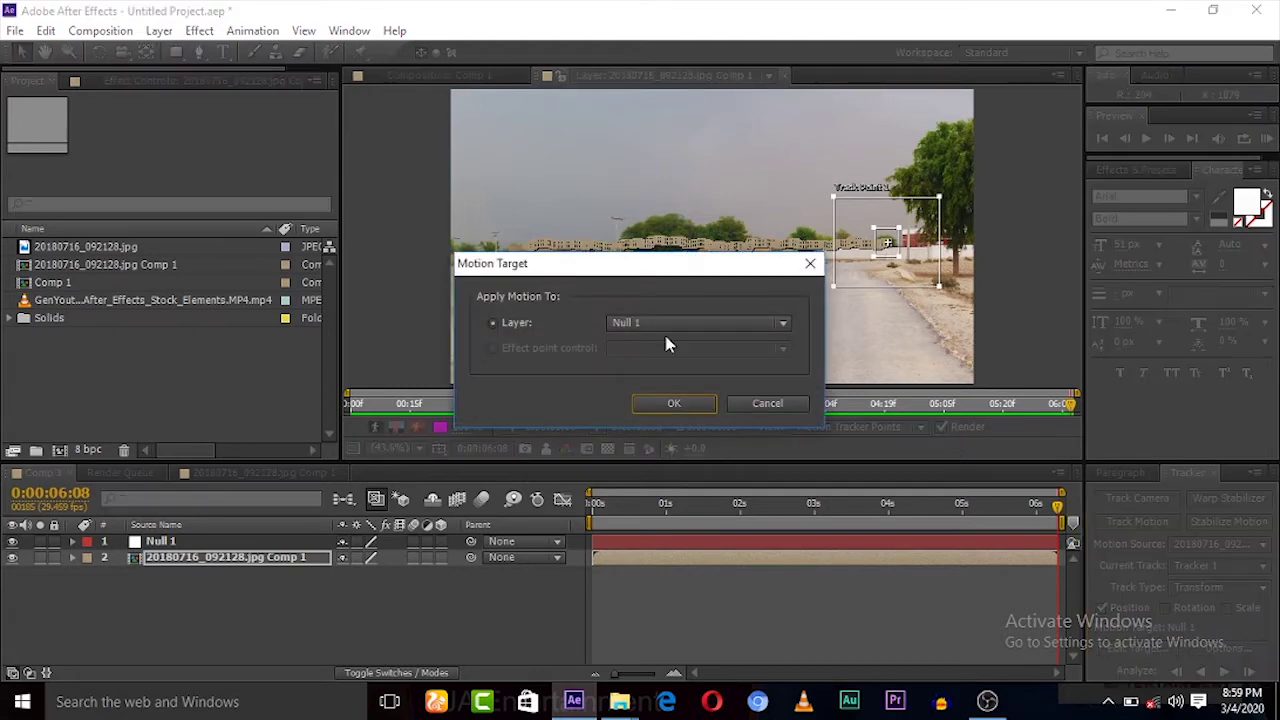
# Confirm Null 1 as the target, apply the tracked X and Y motion, and collapse the tracker properties
pyautogui.click(673, 410)
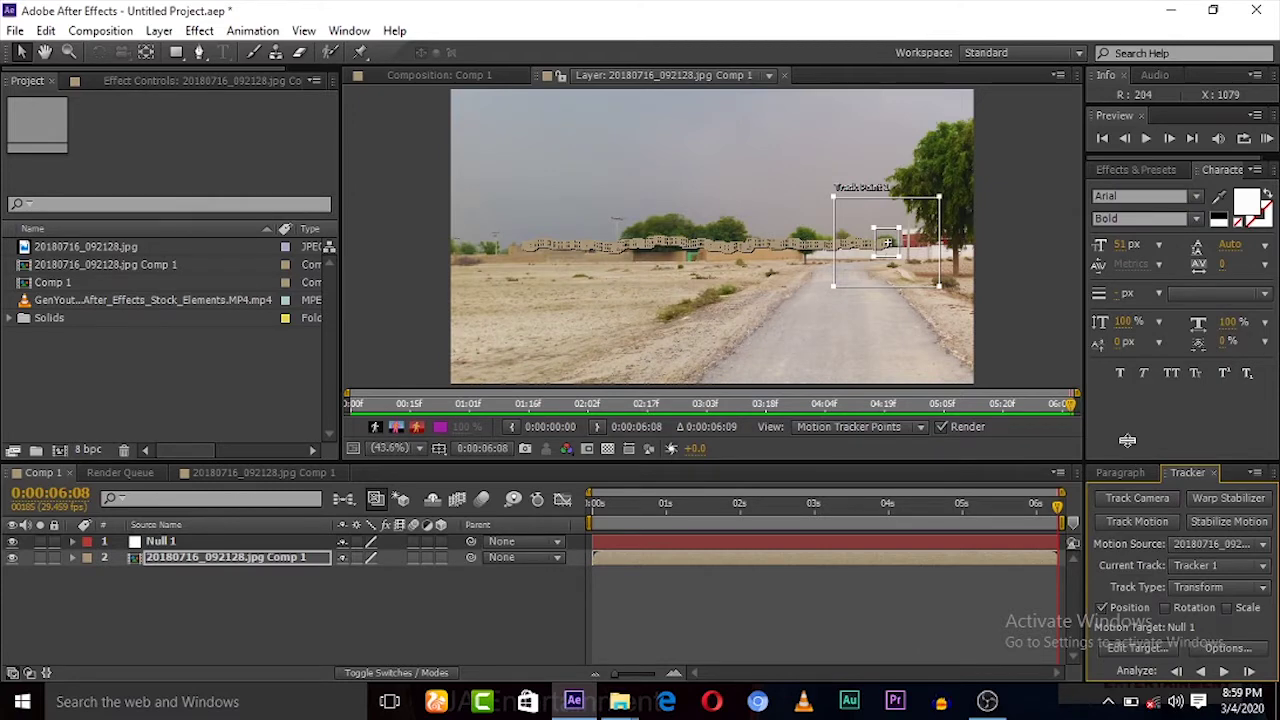
pyautogui.moveTo(1127, 440); pyautogui.dragTo(1127, 415)
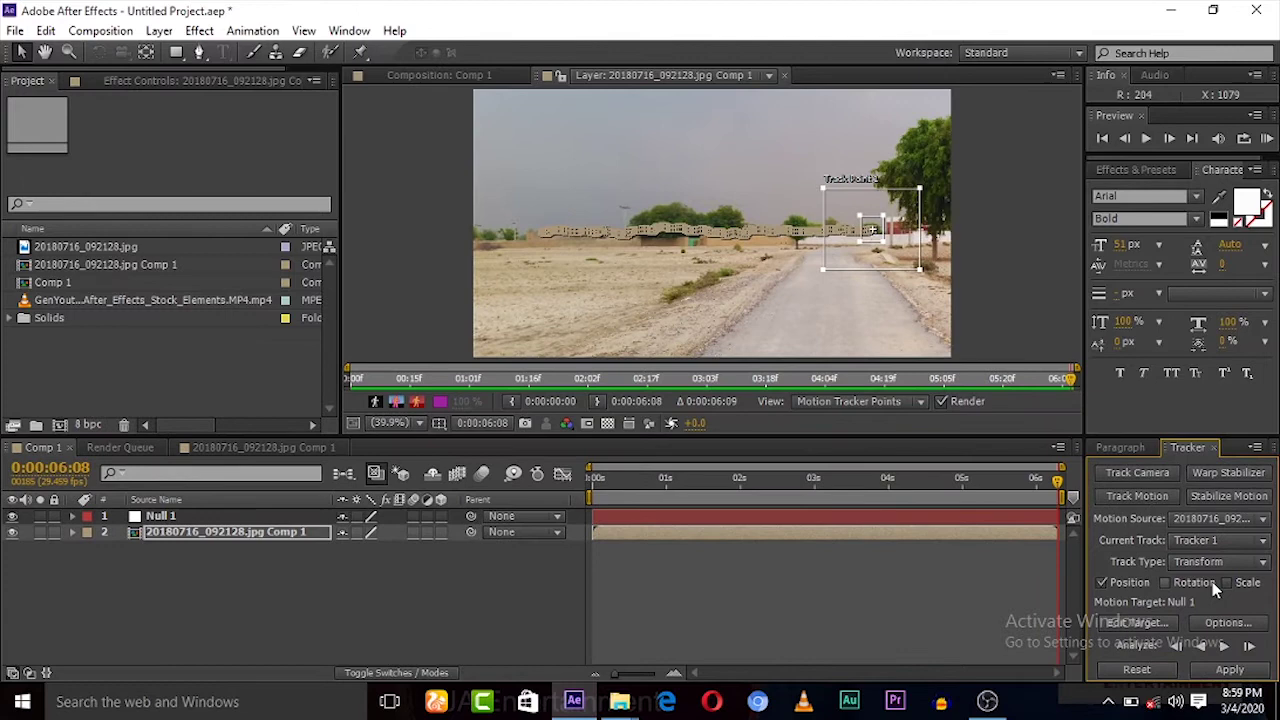
pyautogui.click(1232, 670)
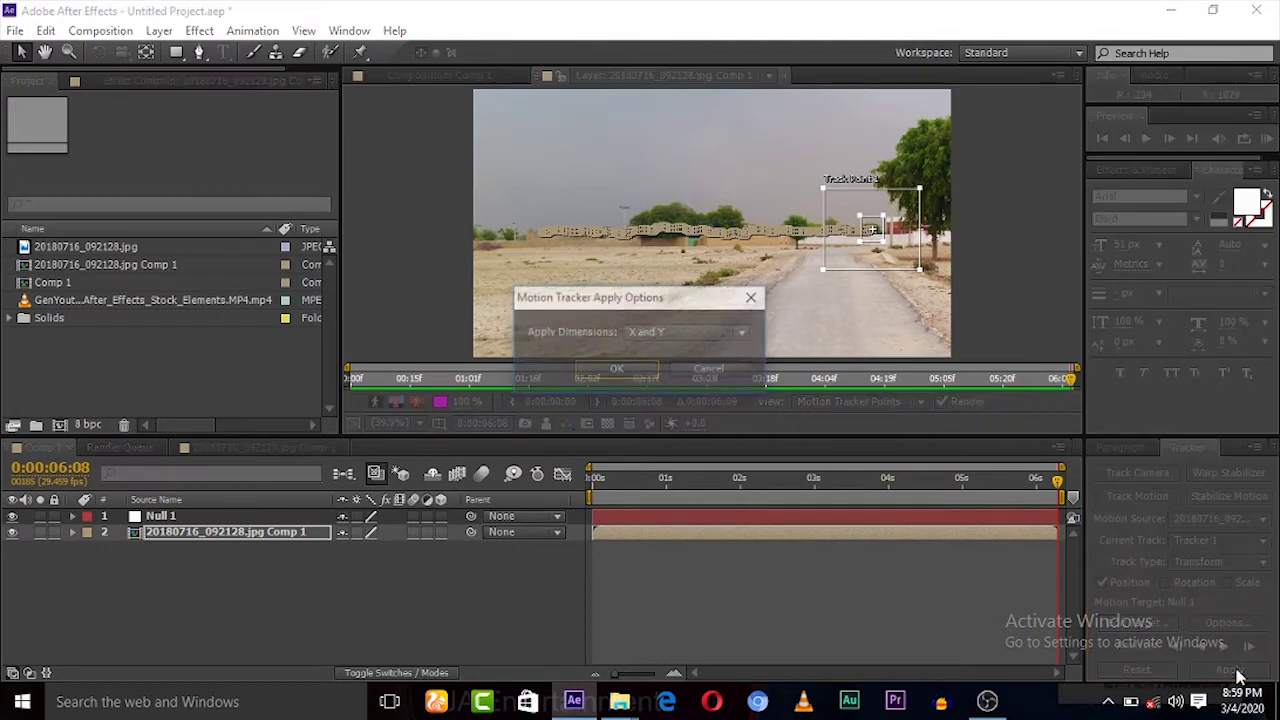
pyautogui.click(612, 370)
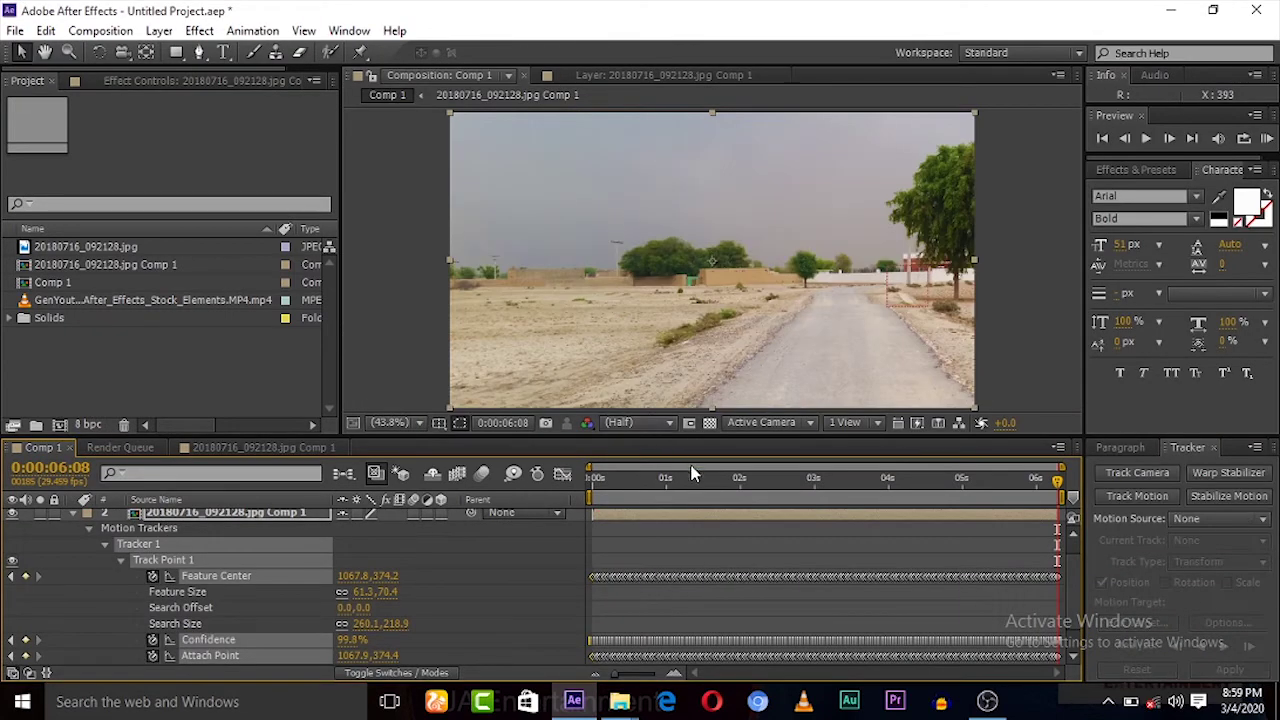
pyautogui.click(75, 520)
pyautogui.hotkey('ctrl', 'alt', 'shift', 'y')
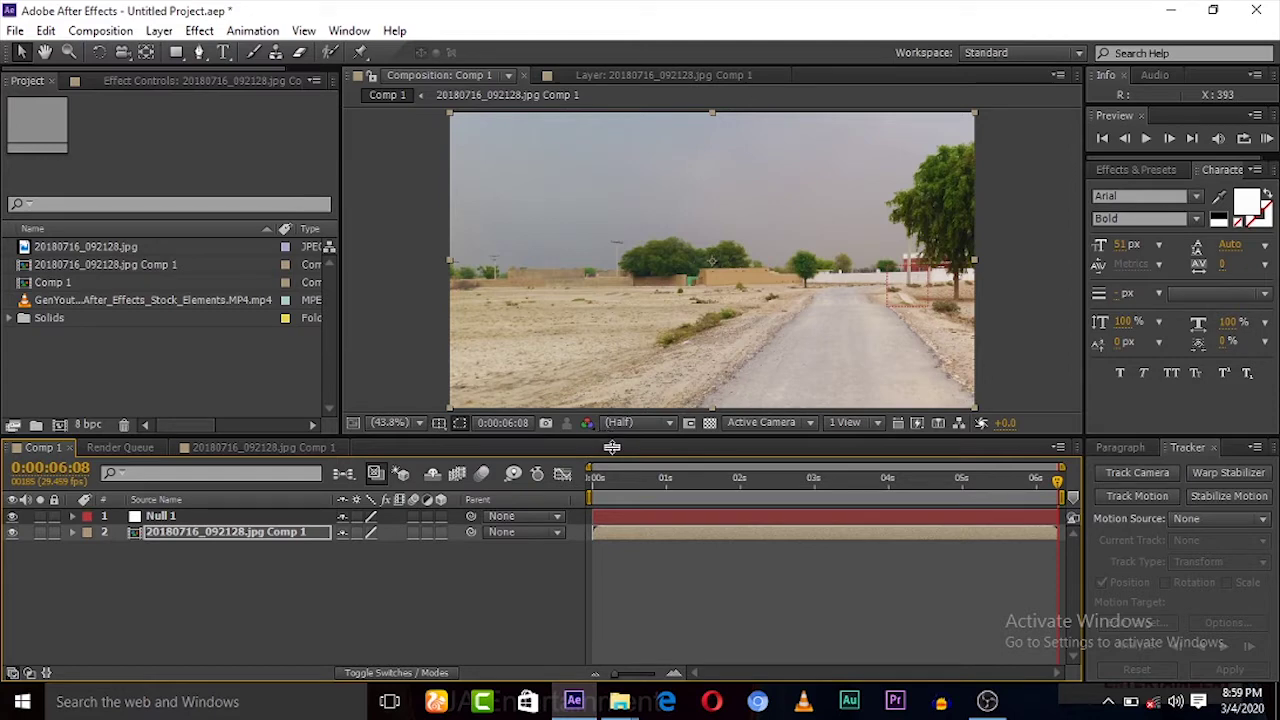
pyautogui.moveTo(611, 459); pyautogui.dragTo(611, 483)
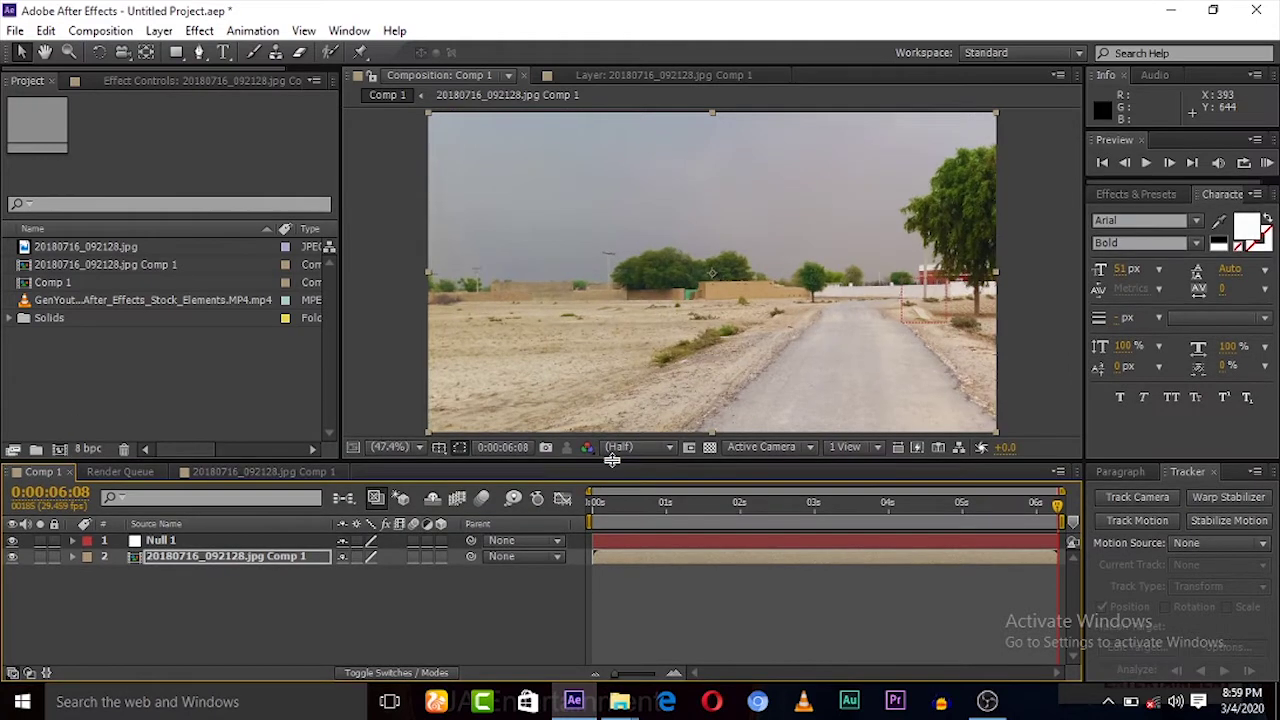
pyautogui.click(1101, 163)
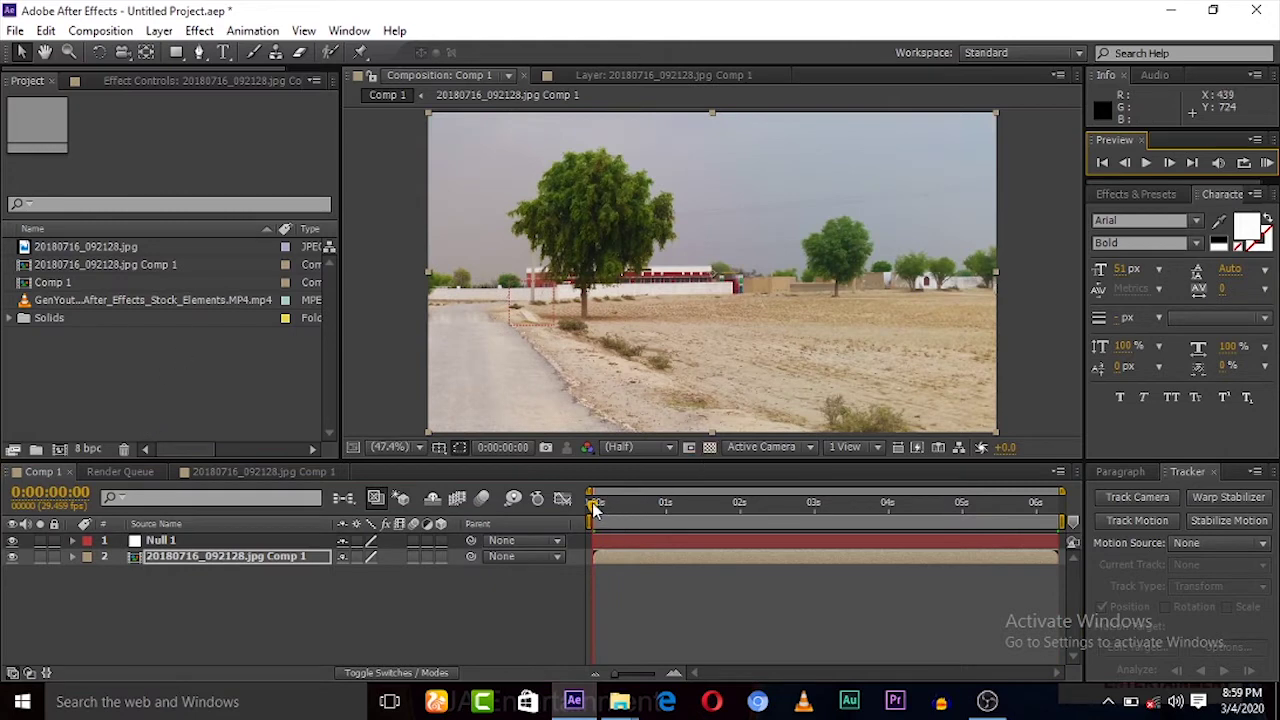
pyautogui.moveTo(594, 508); pyautogui.dragTo(714, 508)
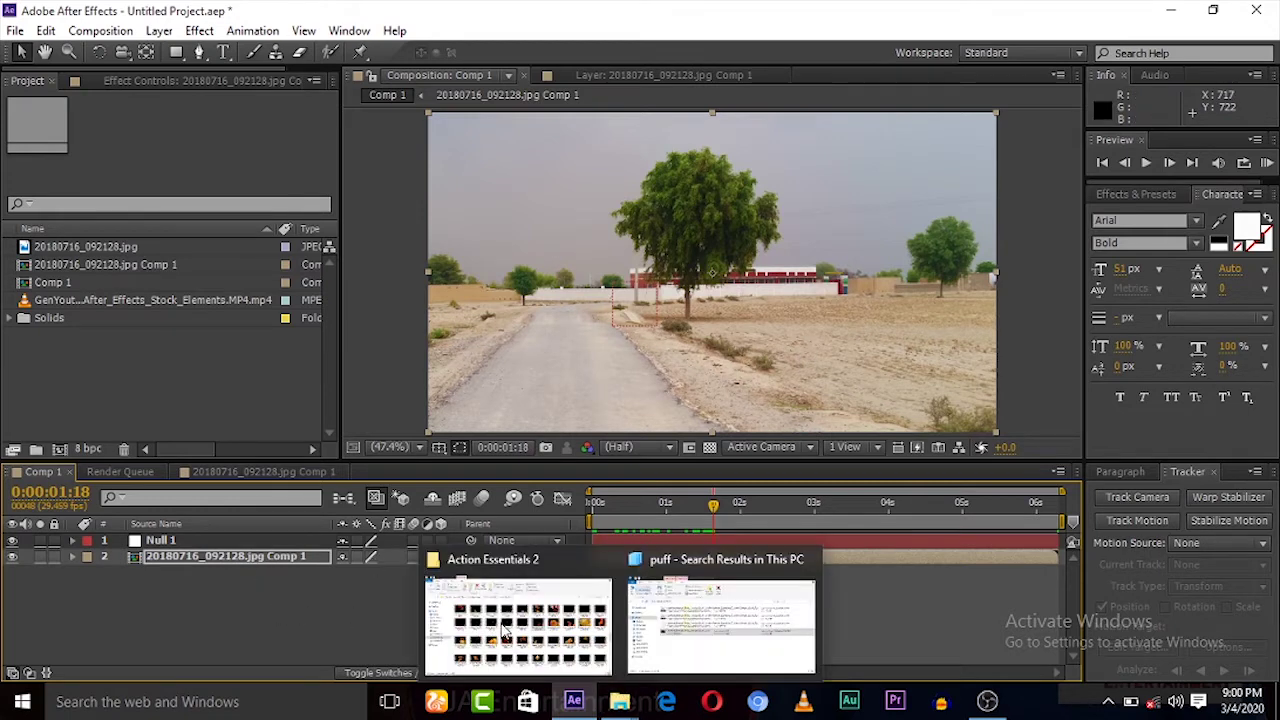
# Drag the Fire_AtCam_06 clip from the Action Essentials 2 folder over to After Effects
pyautogui.click(530, 632)
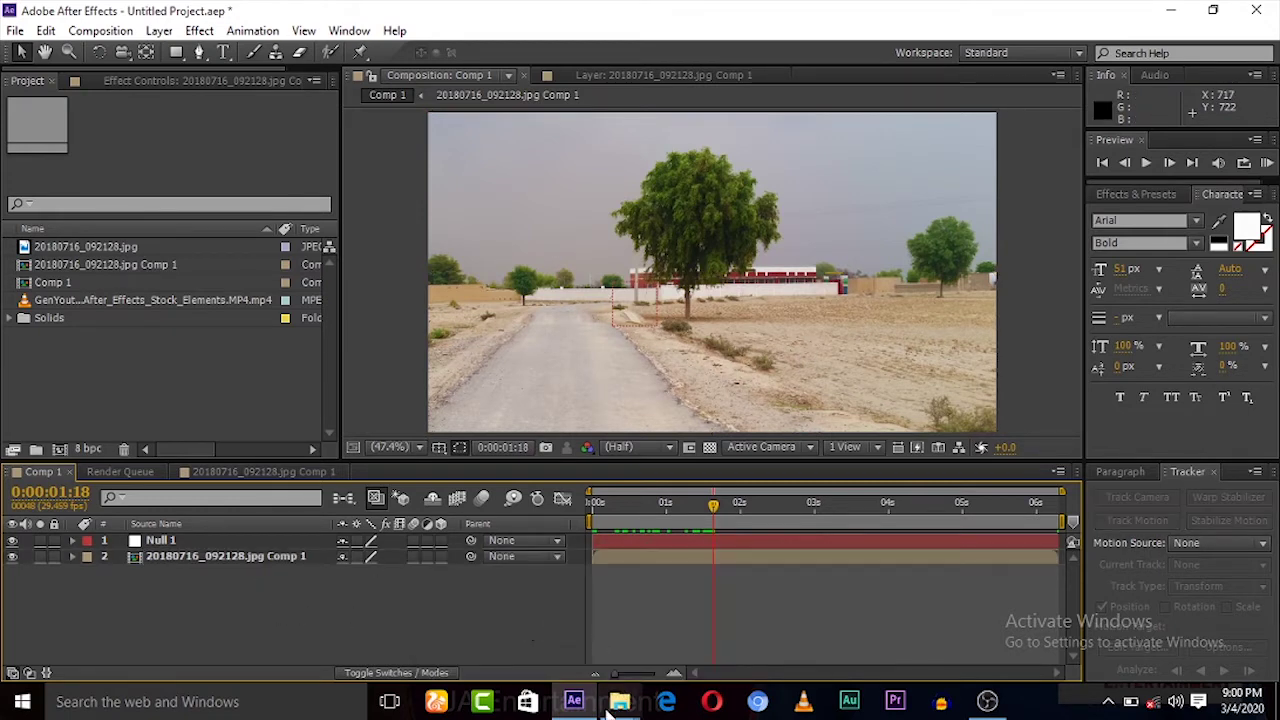
pyautogui.moveTo(606, 712)
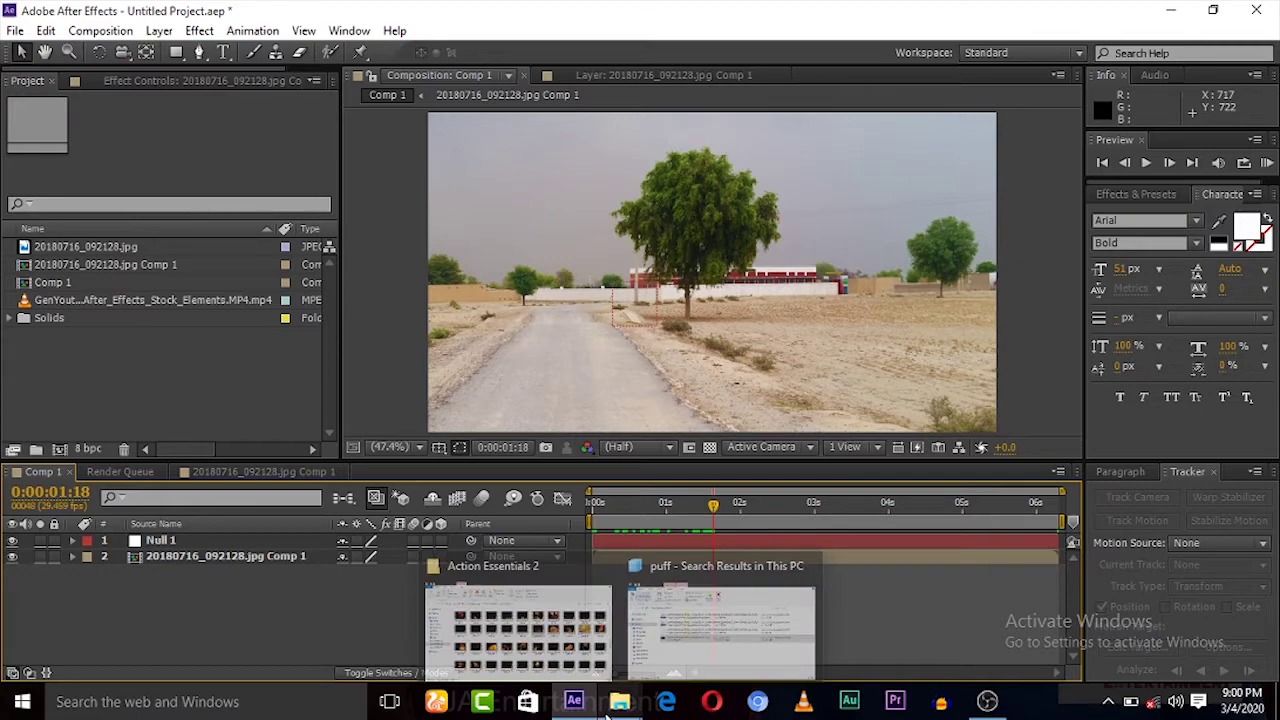
pyautogui.click(560, 630)
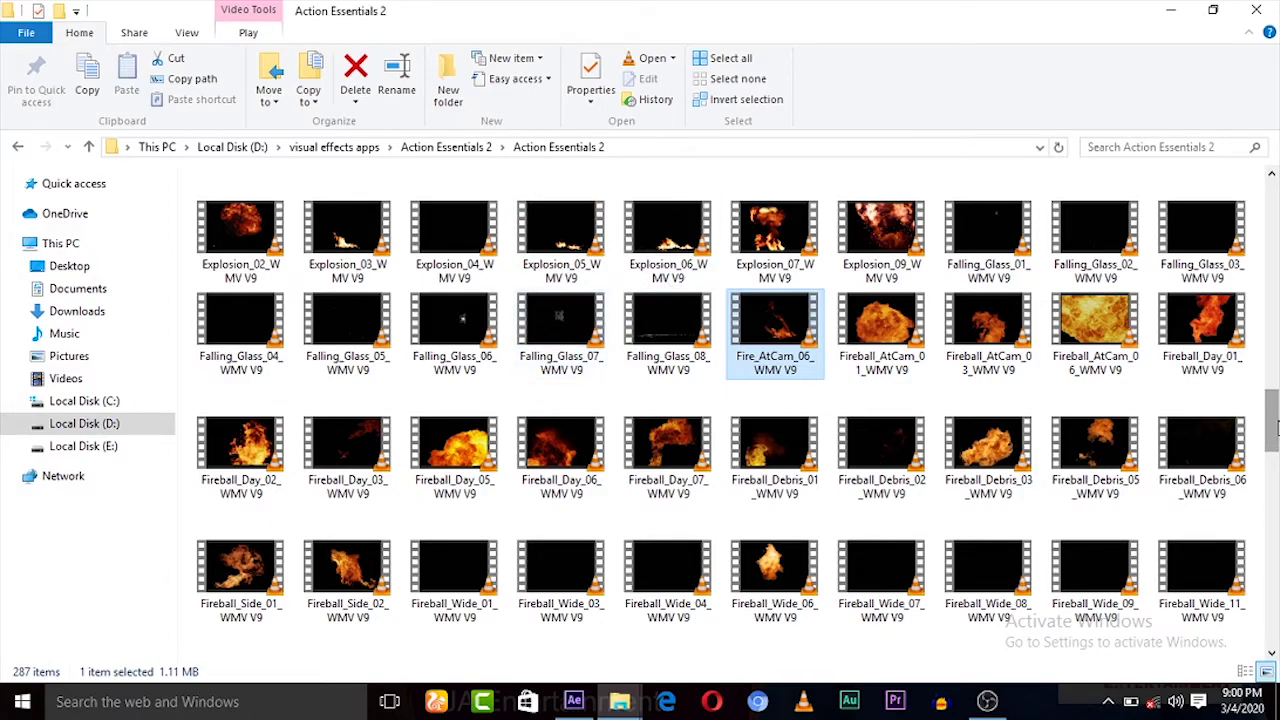
pyautogui.moveTo(1272, 418)
pyautogui.mouseDown()
pyautogui.moveTo(1274, 520)
pyautogui.moveTo(1275, 208)
pyautogui.moveTo(1275, 421)
pyautogui.mouseUp()
pyautogui.moveTo(752, 344); pyautogui.dragTo(378, 560)
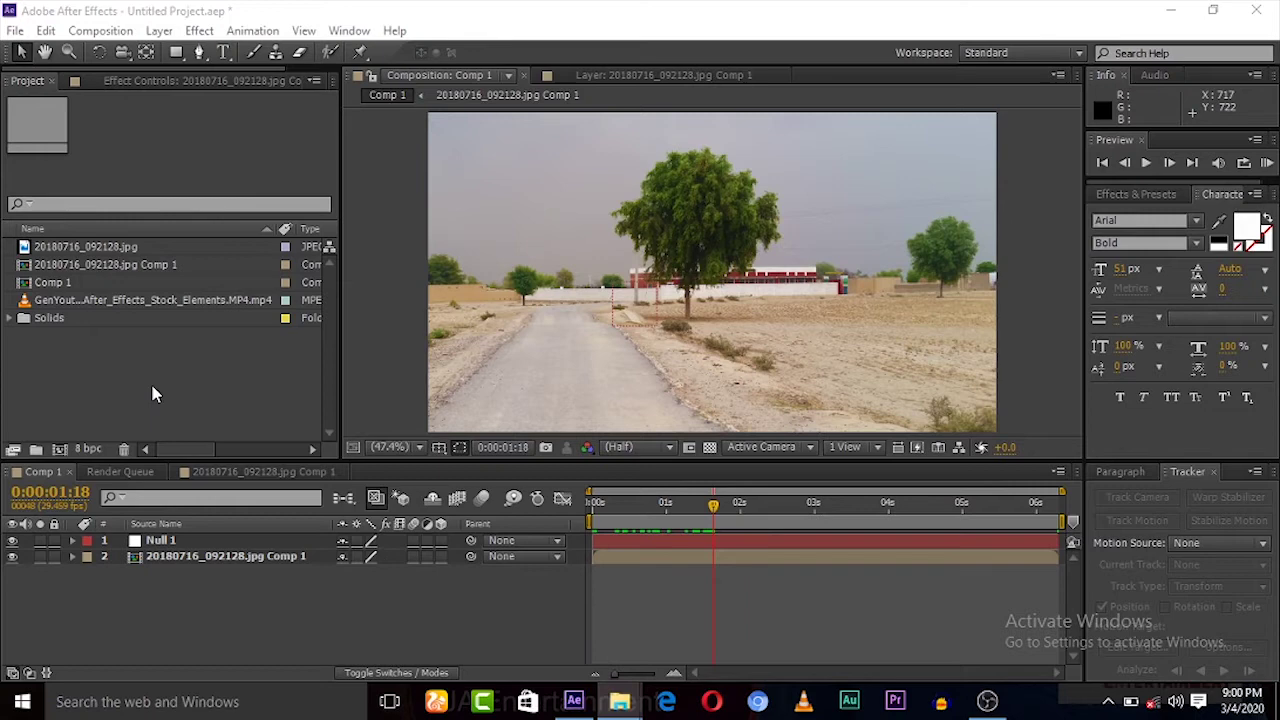
# Import Fire_AtCam_06_WHV V9.mp4, place it atop Comp 1, and set its mode to Screen
pyautogui.moveTo(152, 393); pyautogui.dragTo(155, 392)
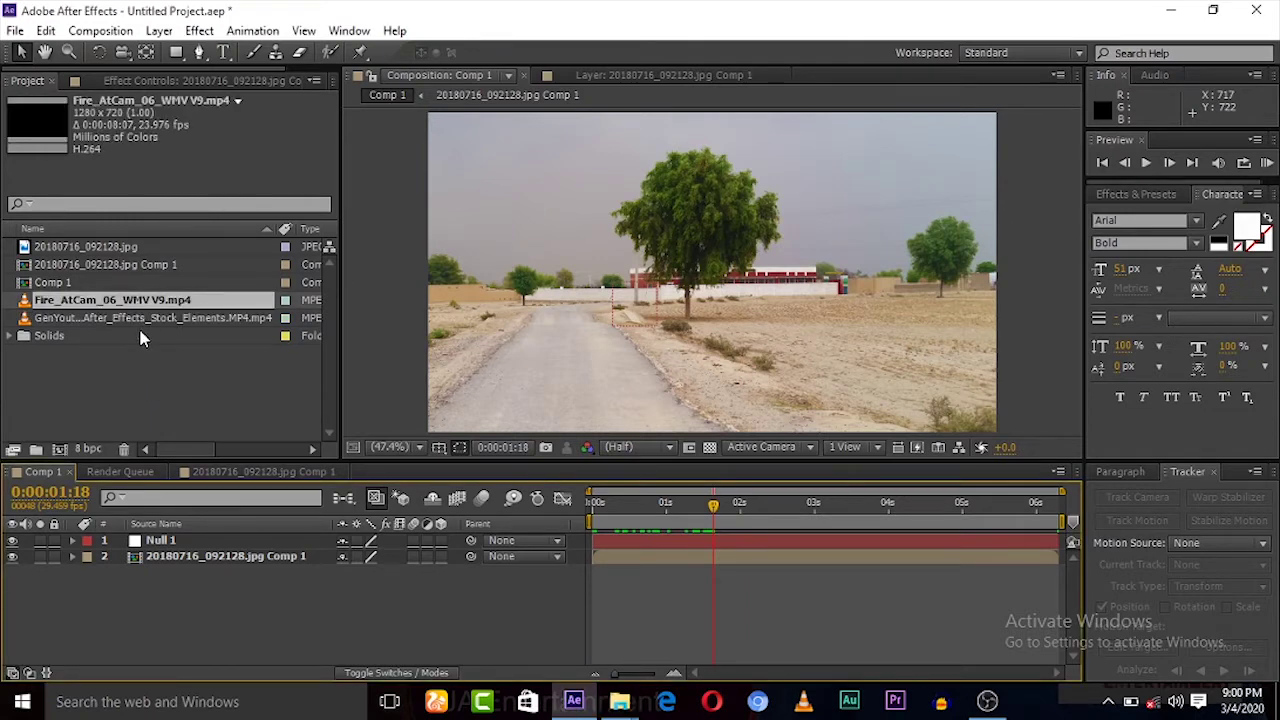
pyautogui.moveTo(191, 539); pyautogui.dragTo(191, 536)
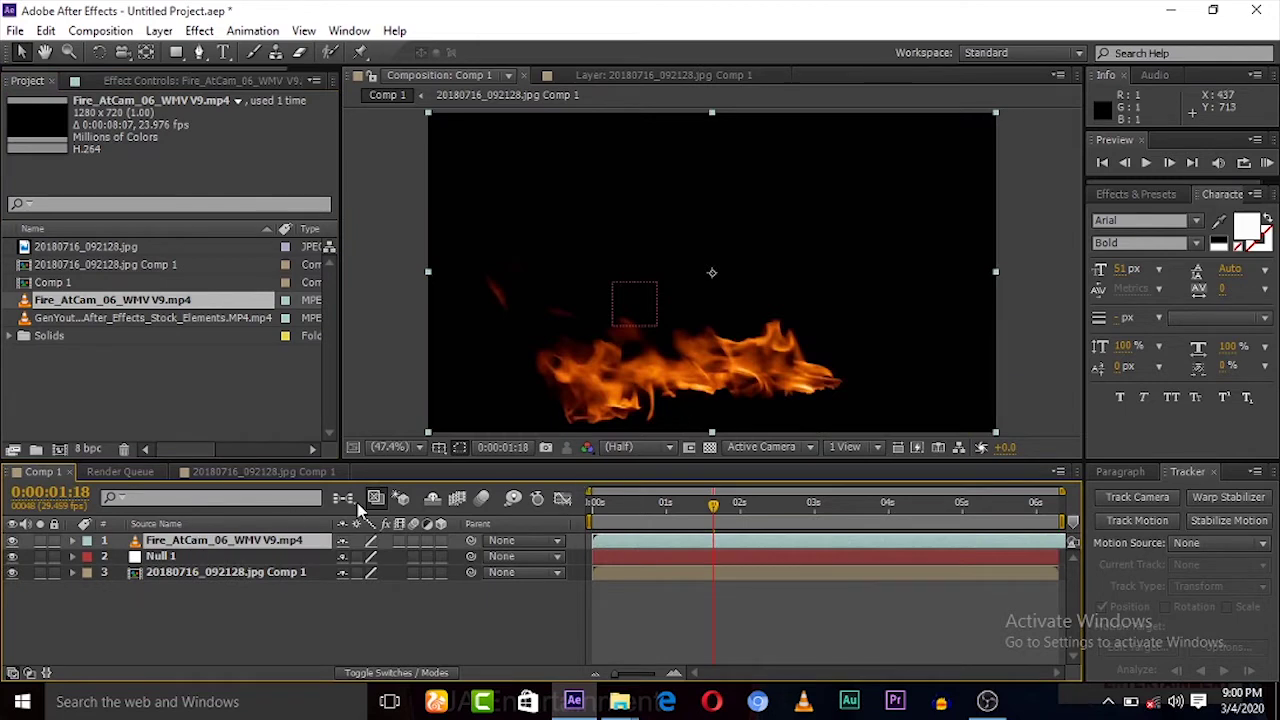
pyautogui.click(384, 674)
pyautogui.click(370, 543)
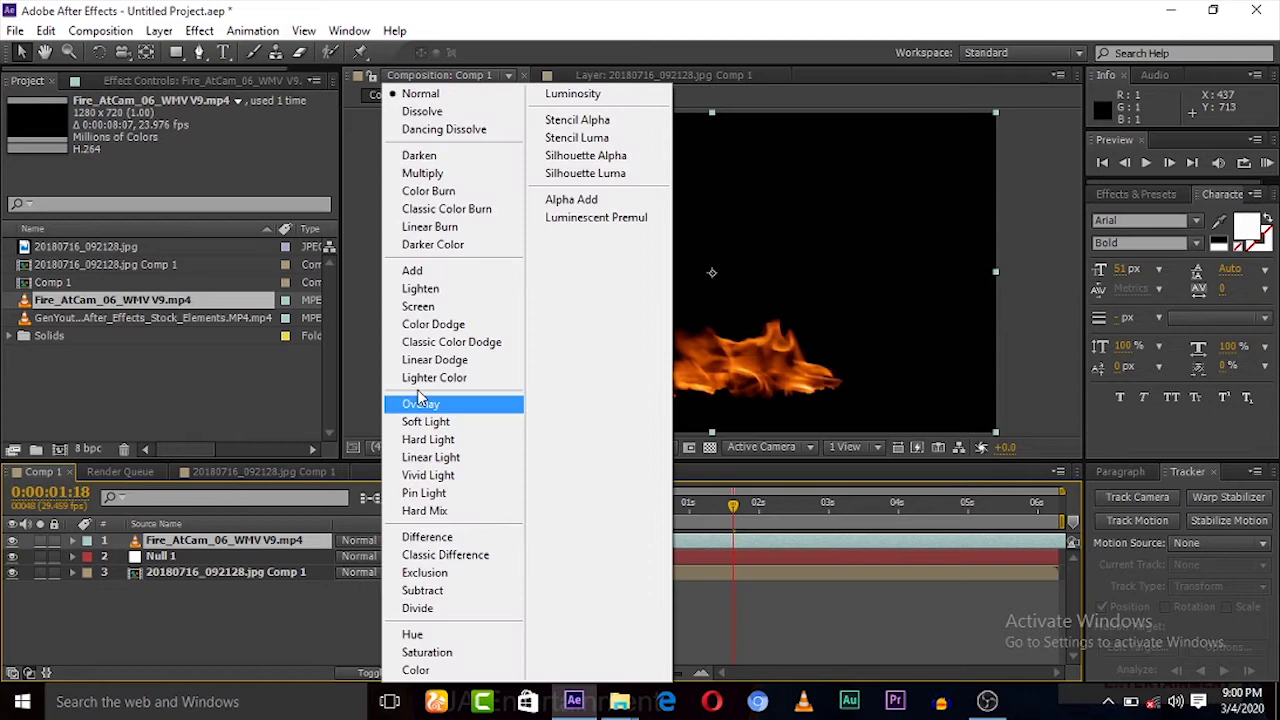
pyautogui.click(430, 307)
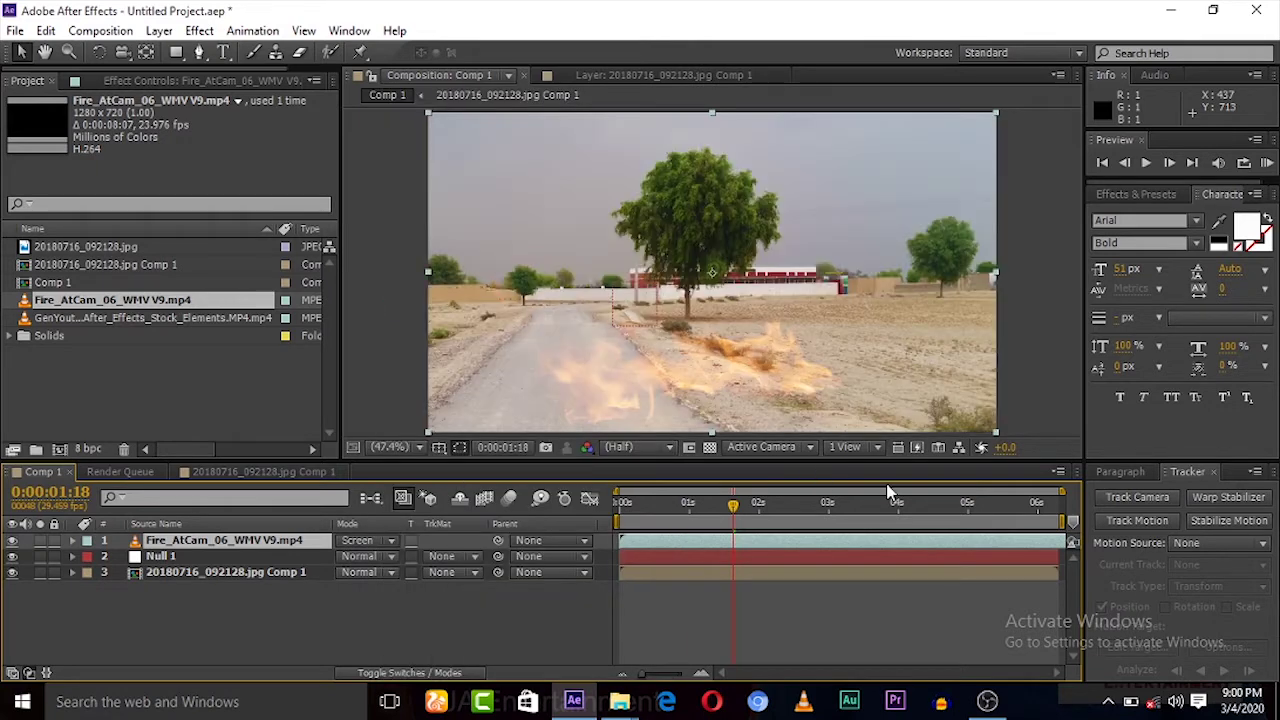
pyautogui.moveTo(690, 528); pyautogui.dragTo(614, 517)
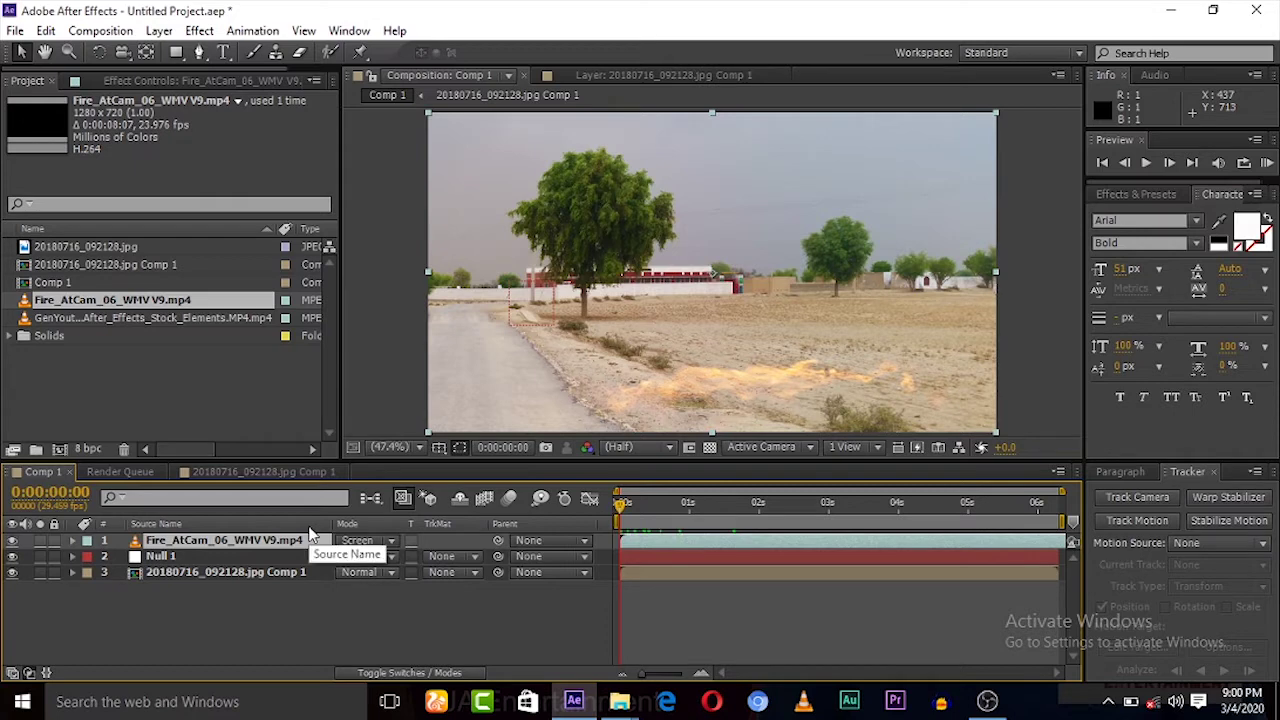
# Scale the fire layer down to about 35% and parent it to Null 1
pyautogui.click(310, 538)
pyautogui.press('s')
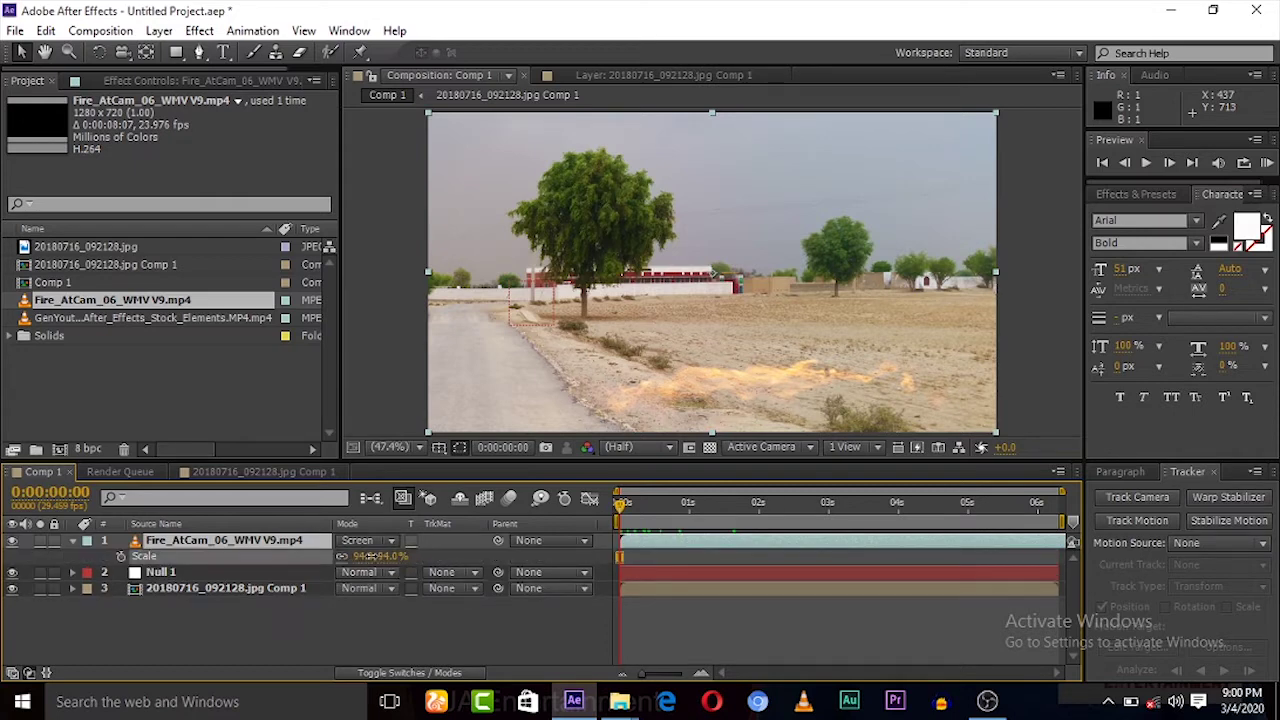
pyautogui.moveTo(342, 556); pyautogui.dragTo(344, 558)
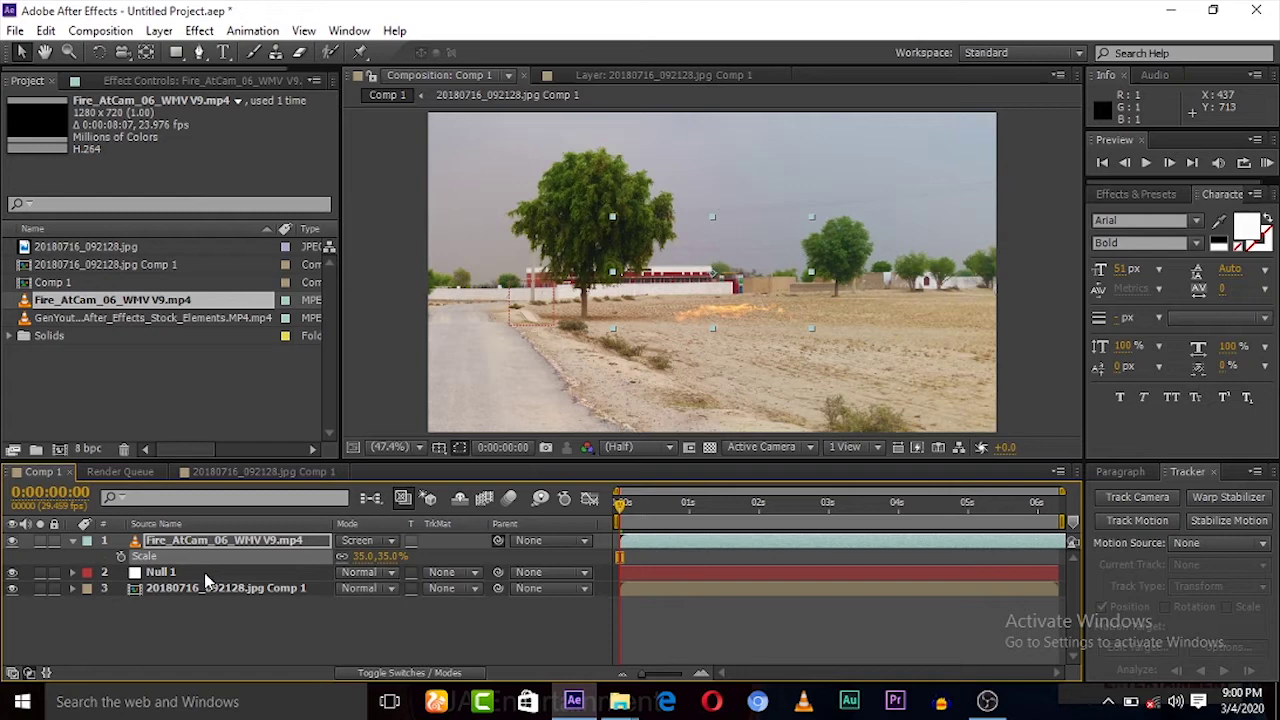
pyautogui.moveTo(498, 540); pyautogui.dragTo(205, 580)
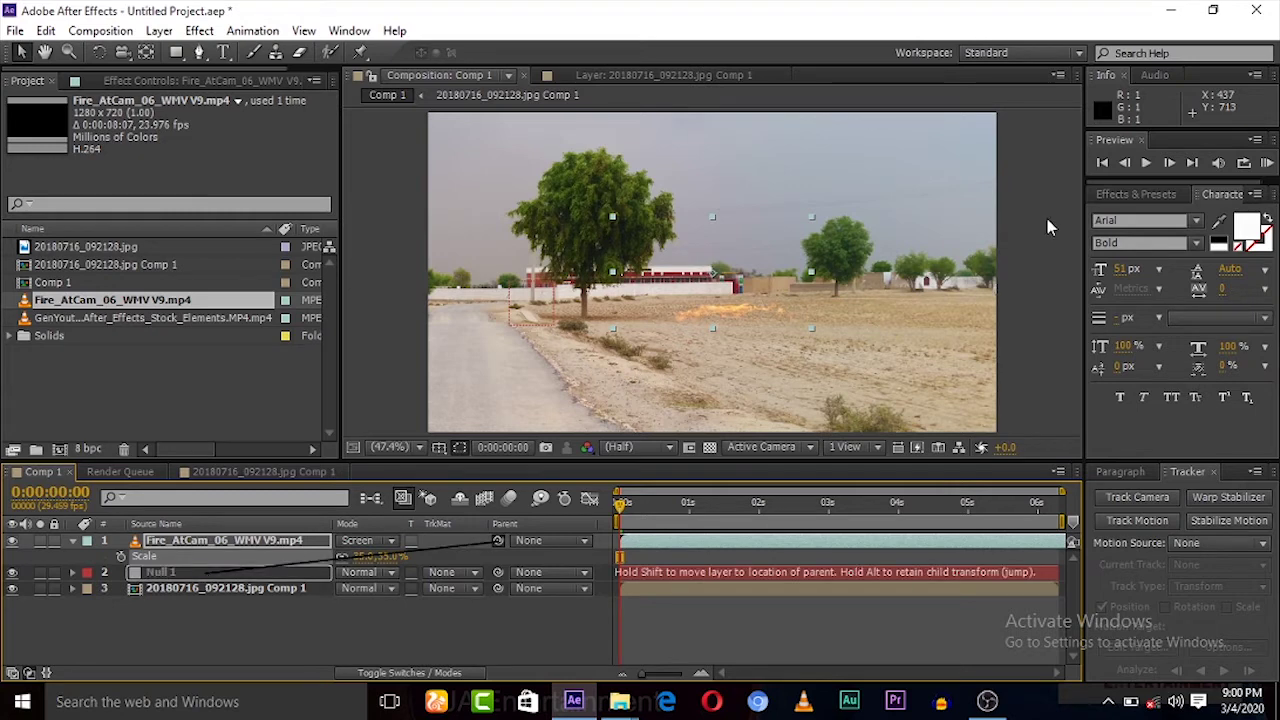
pyautogui.click(1268, 163)
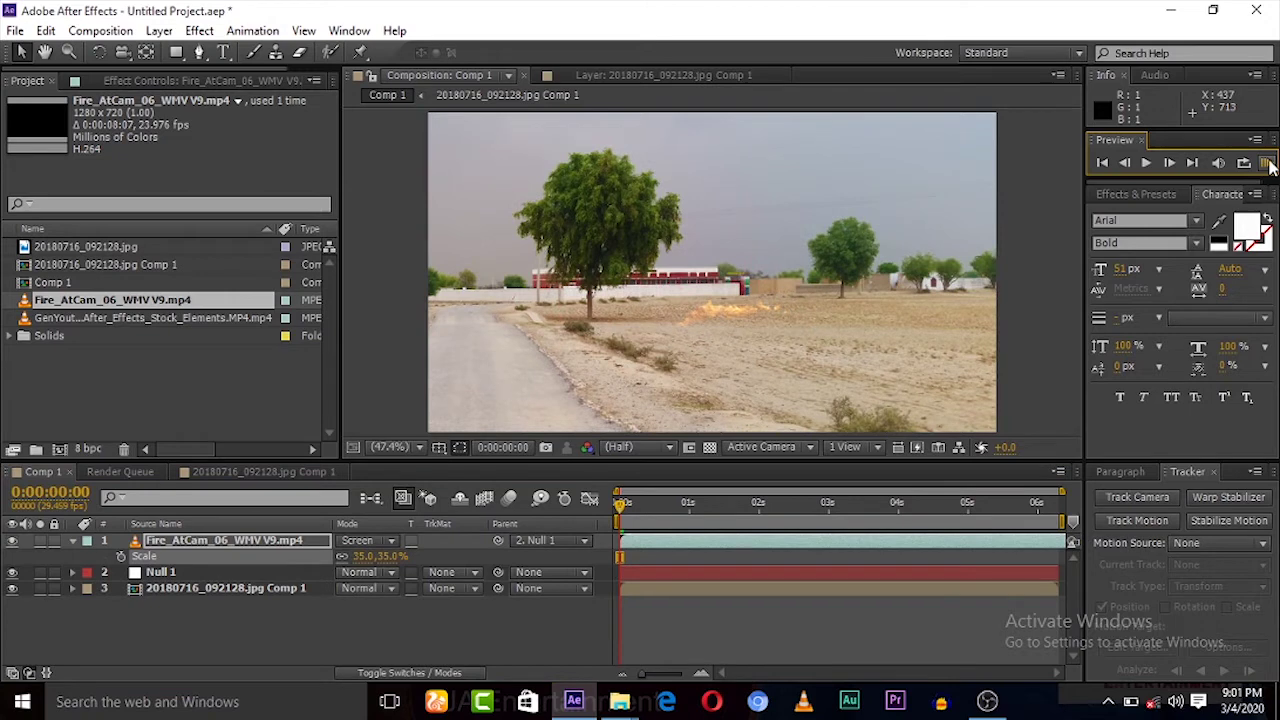
# Preview to 0:00:02:09, then scale the fire to 76.6% by 55.5% and nudge it upward
pyautogui.click(1268, 163)
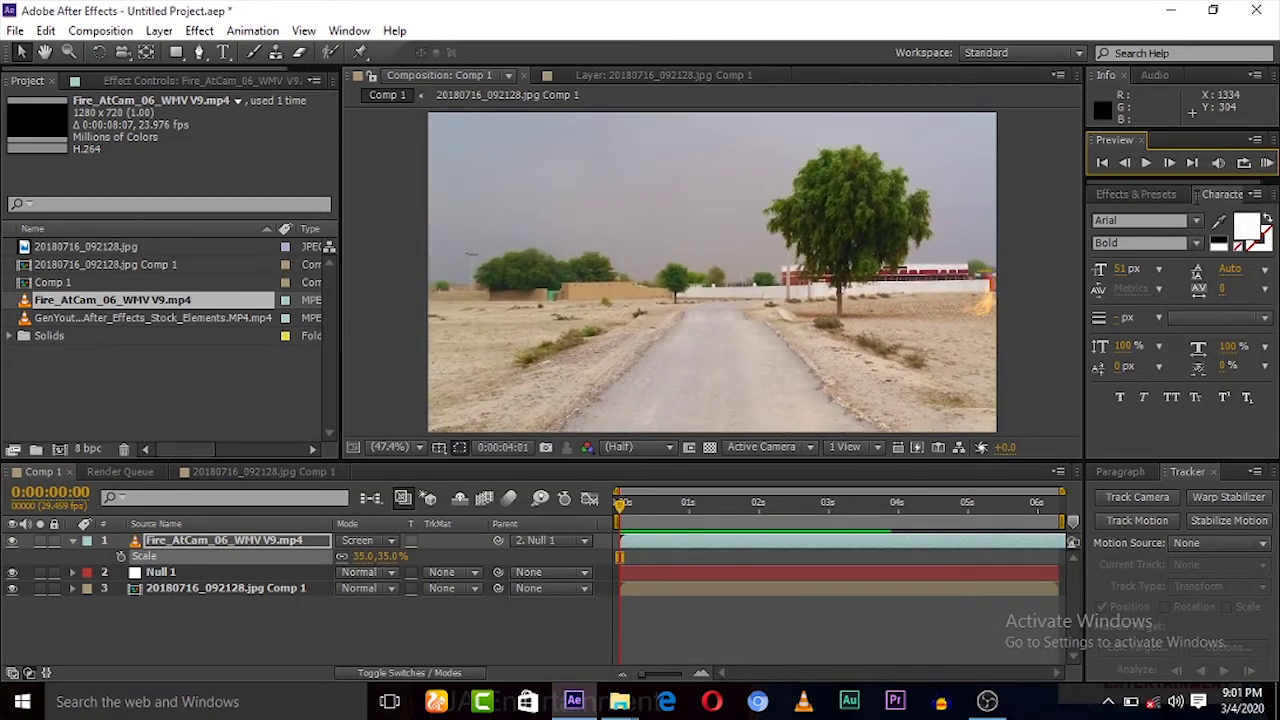
pyautogui.click(1266, 165)
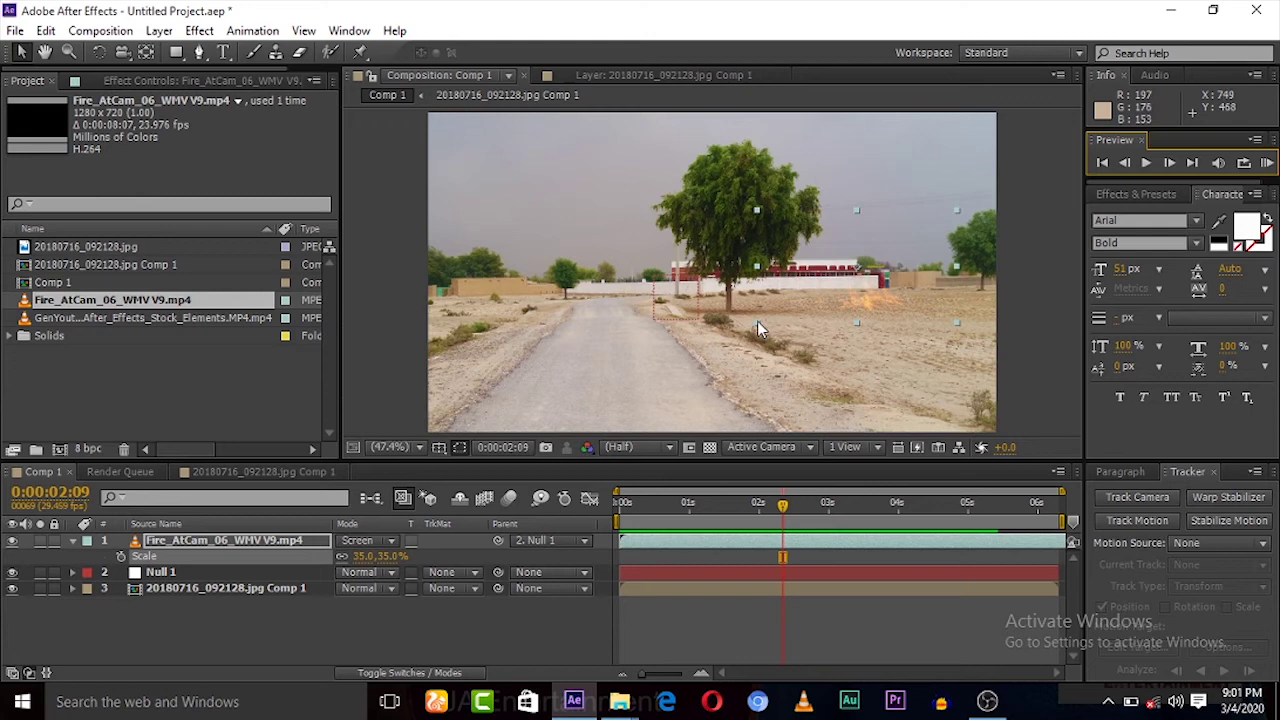
pyautogui.moveTo(736, 330); pyautogui.dragTo(639, 356)
pyautogui.moveTo(867, 315); pyautogui.dragTo(863, 295)
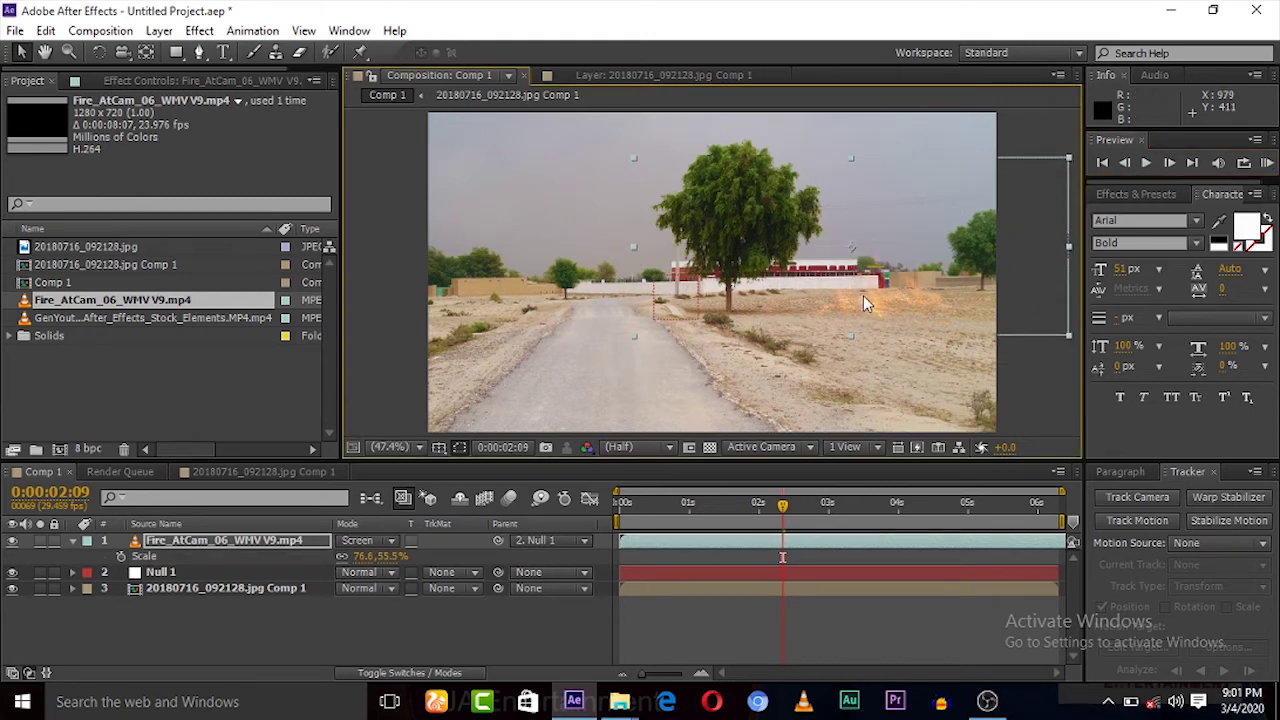
pyautogui.click(199, 31)
pyautogui.click(275, 78)
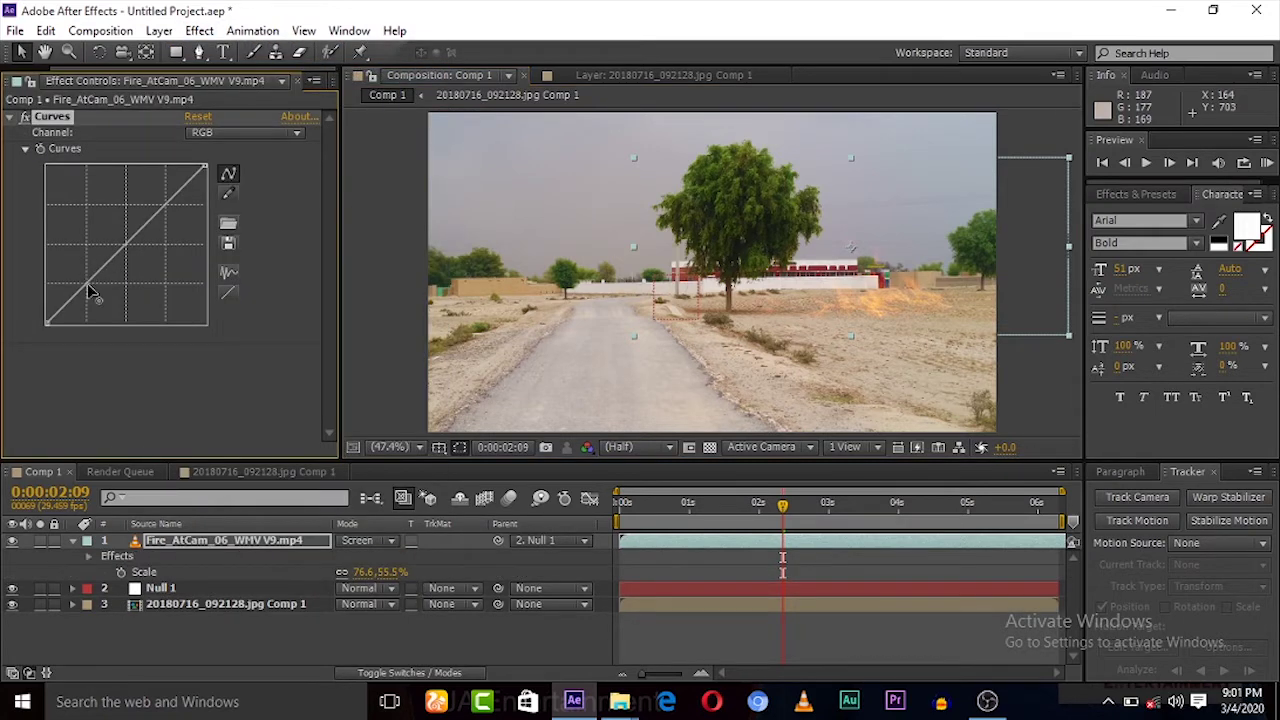
pyautogui.moveTo(112, 298); pyautogui.dragTo(100, 287)
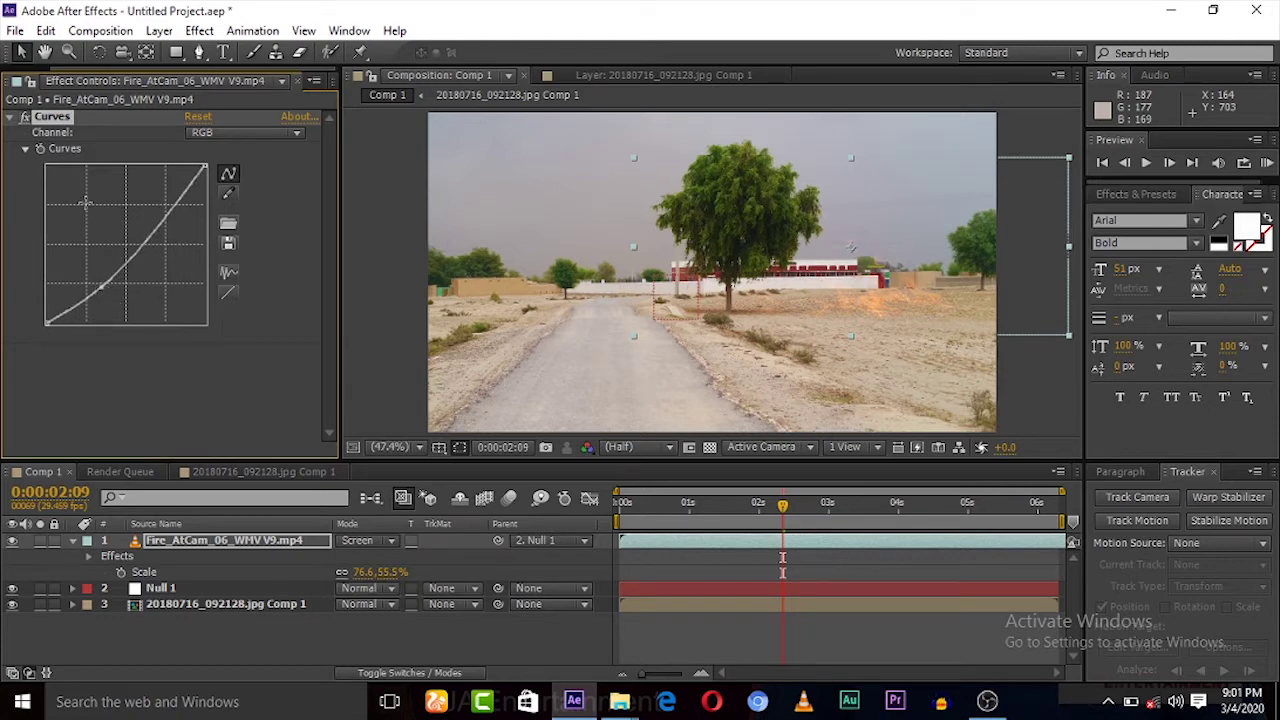
pyautogui.click(55, 119)
pyautogui.press('Delete')
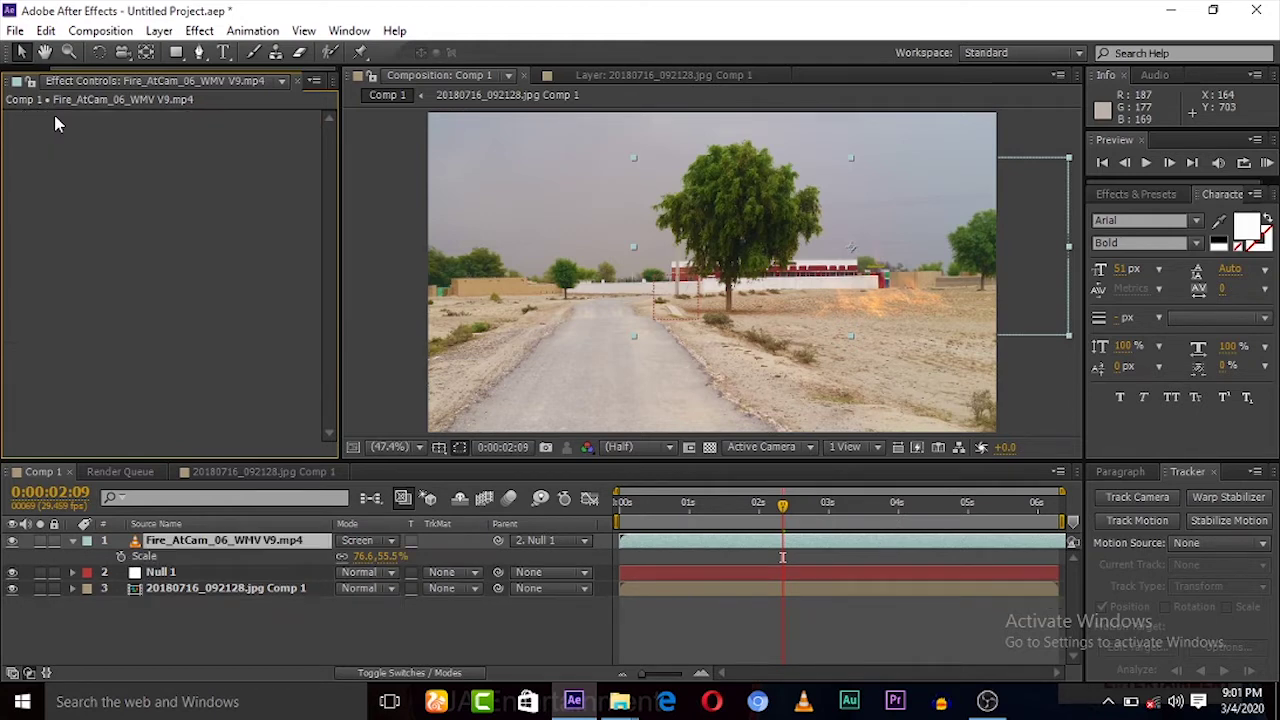
# Duplicate the fire layer twice and preview the composition from the first frame
pyautogui.click(203, 545)
pyautogui.hotkey('ctrl', 'd')
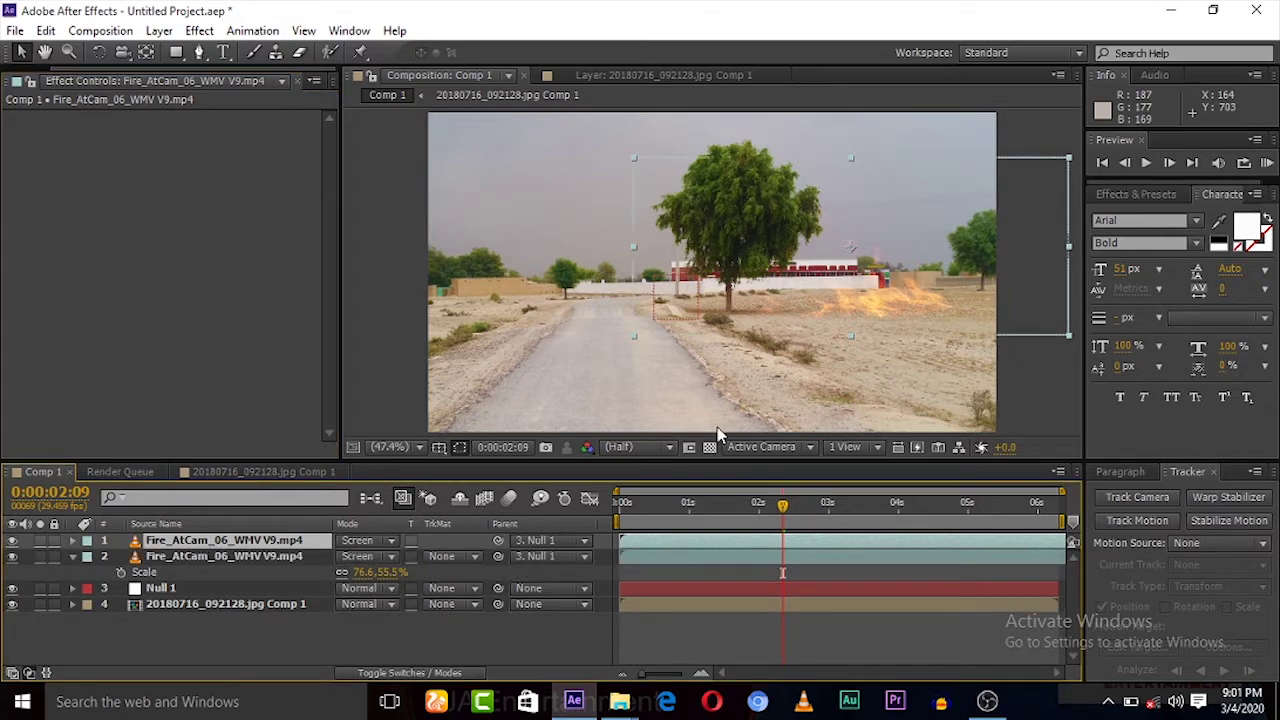
pyautogui.hotkey('ctrl', 'd')
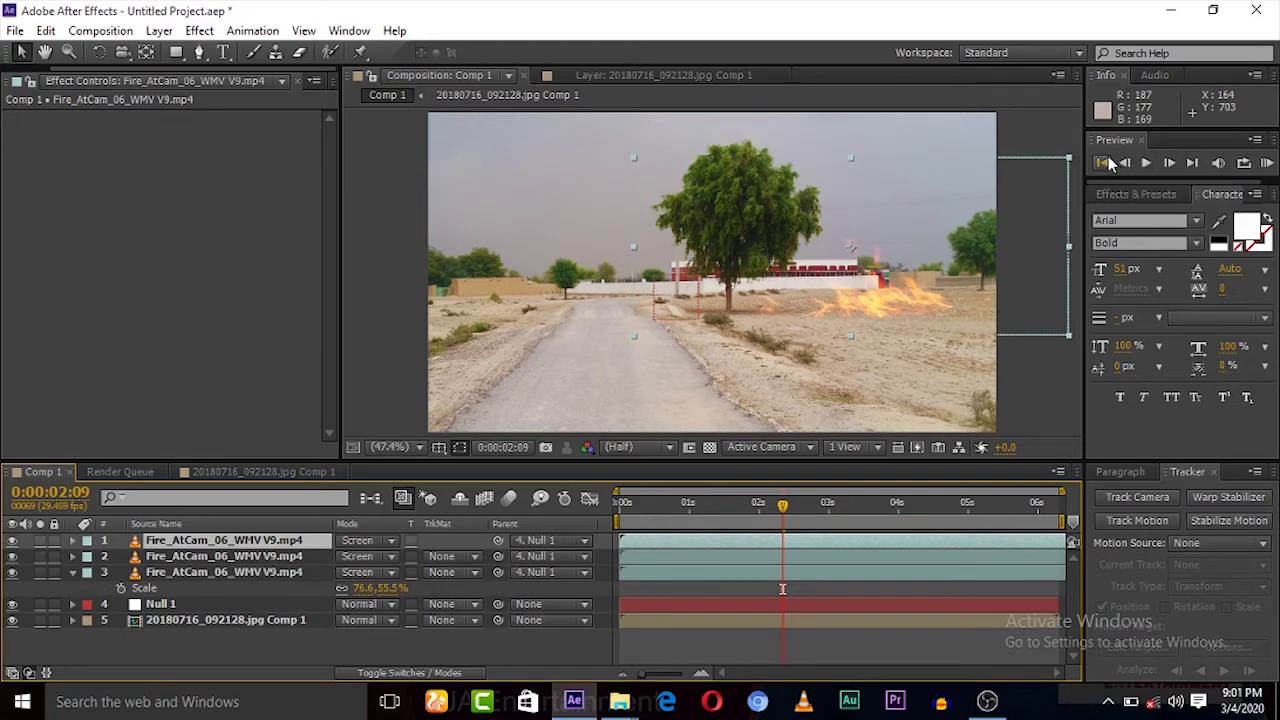
pyautogui.click(1103, 162)
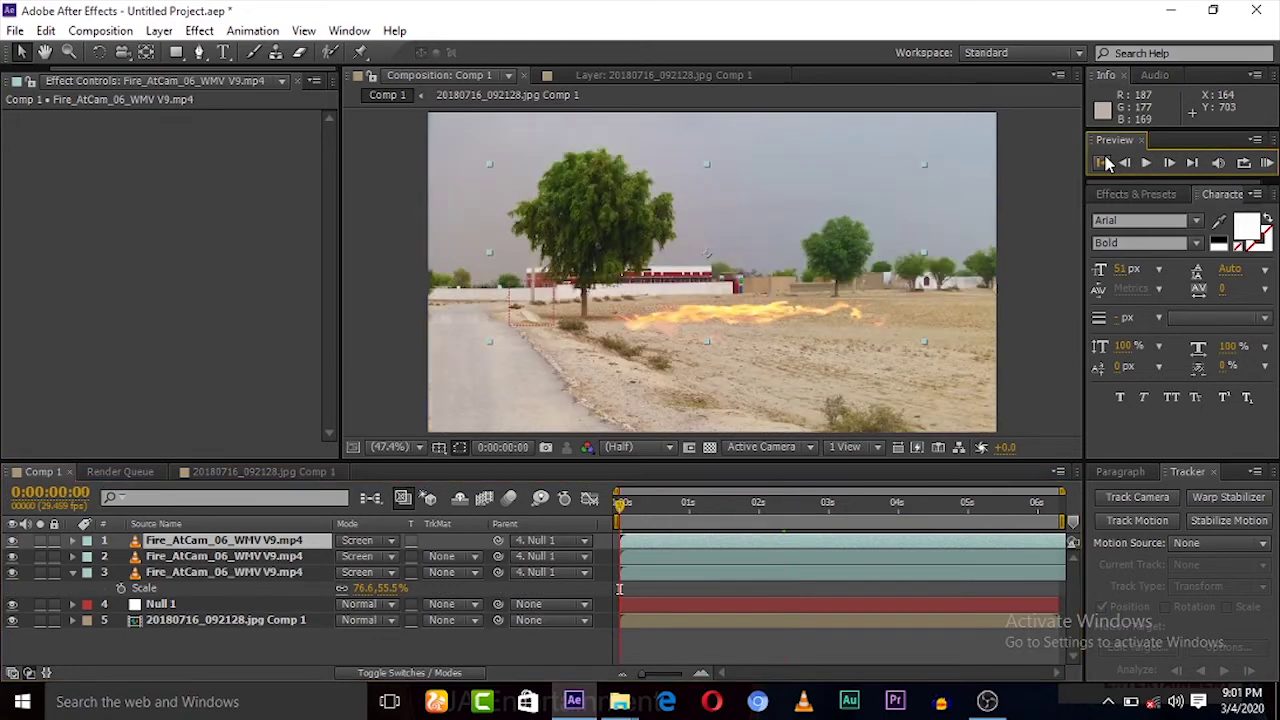
pyautogui.click(1267, 162)
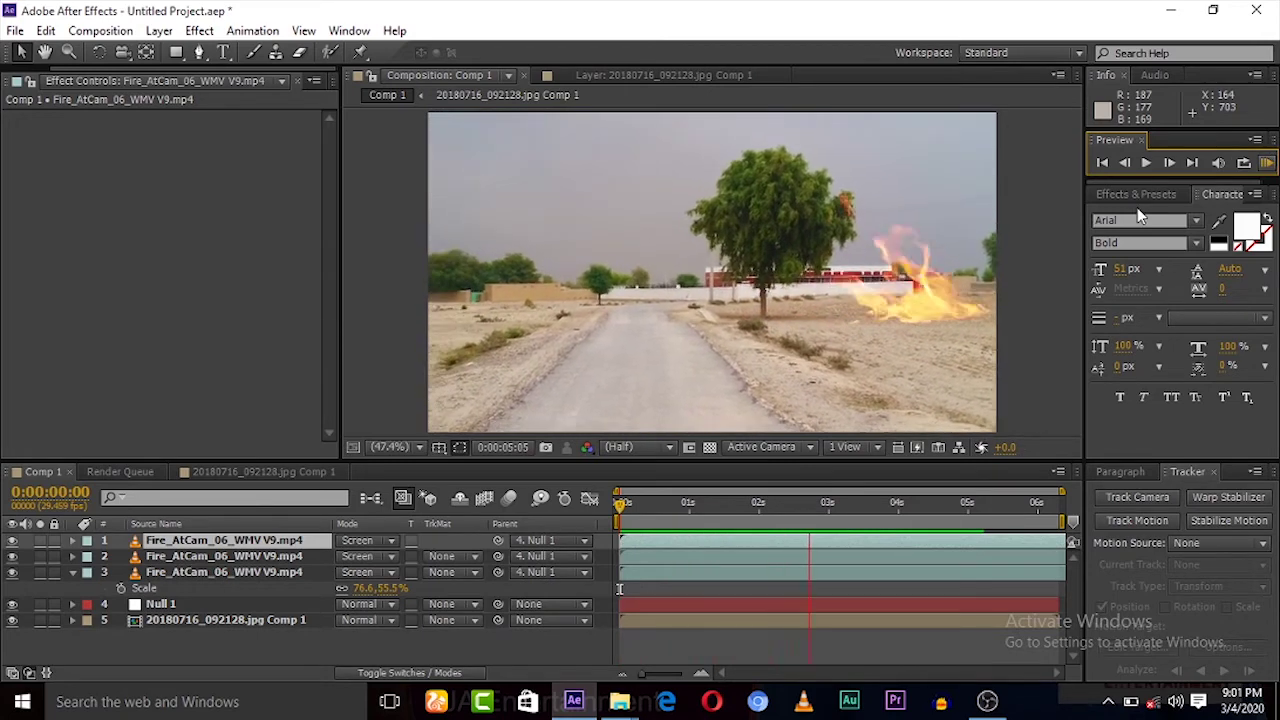
pyautogui.press('space')
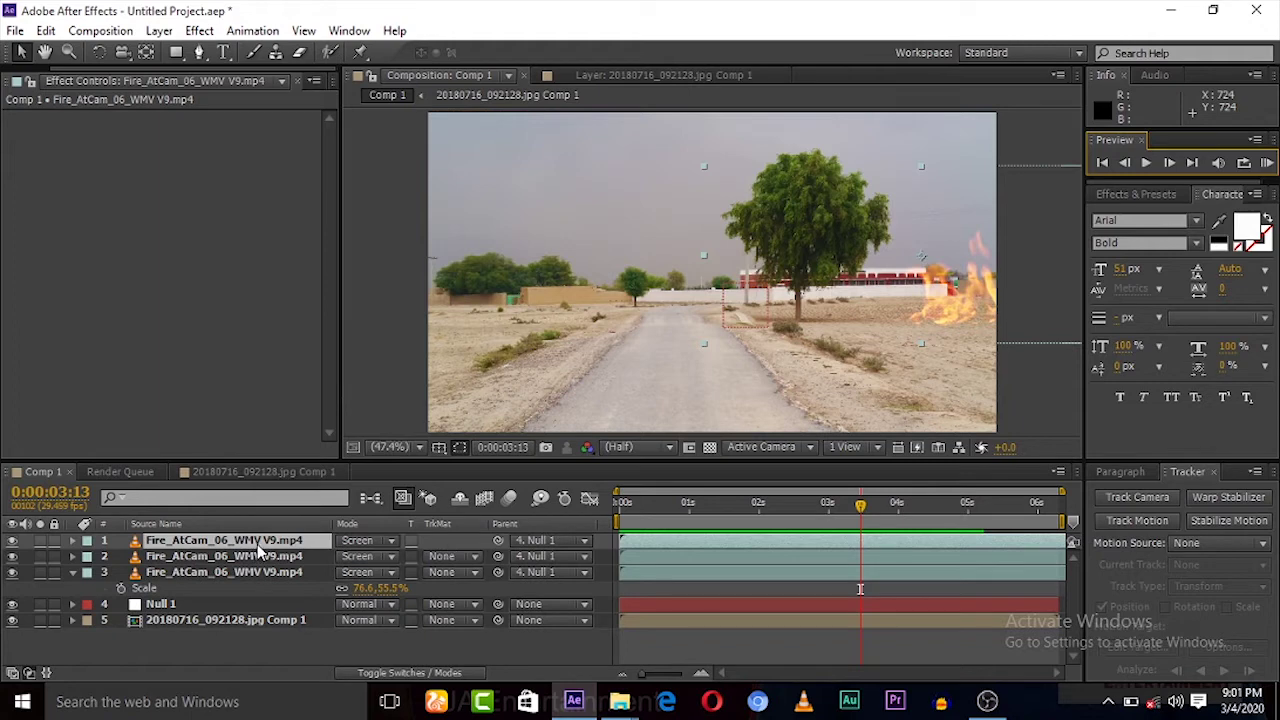
# Make more fire copies and place them farther left along the roadside ground
pyautogui.click(885, 363)
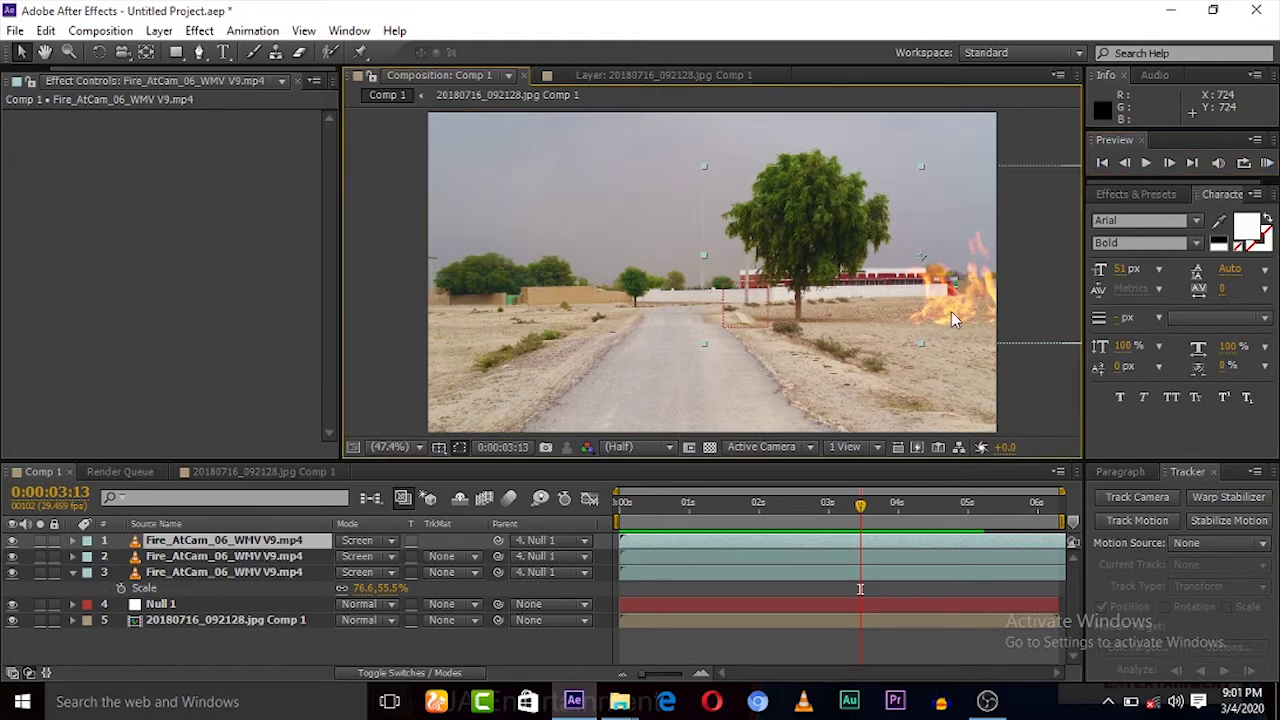
pyautogui.hotkey('ctrl', 'd')
pyautogui.moveTo(733, 310); pyautogui.dragTo(530, 320)
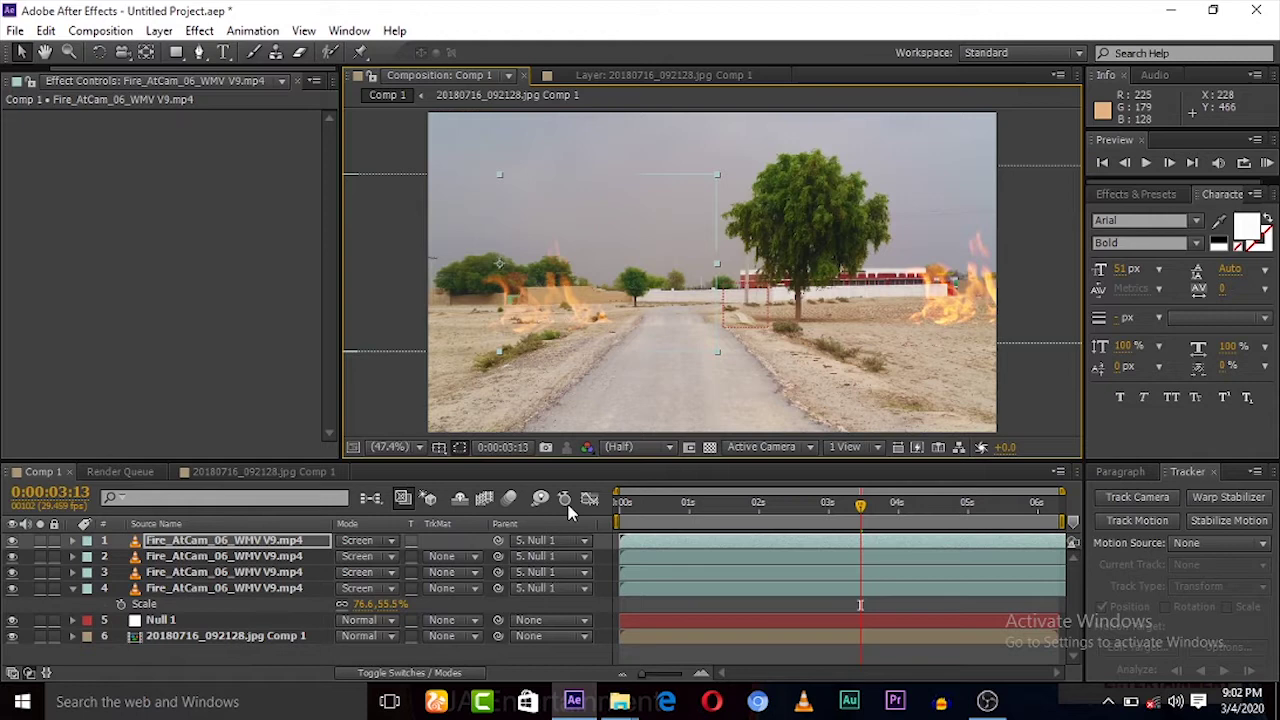
pyautogui.hotkey('ctrl', 'd')
pyautogui.hotkey('ctrl', 'd')
pyautogui.moveTo(955, 529); pyautogui.dragTo(1012, 529)
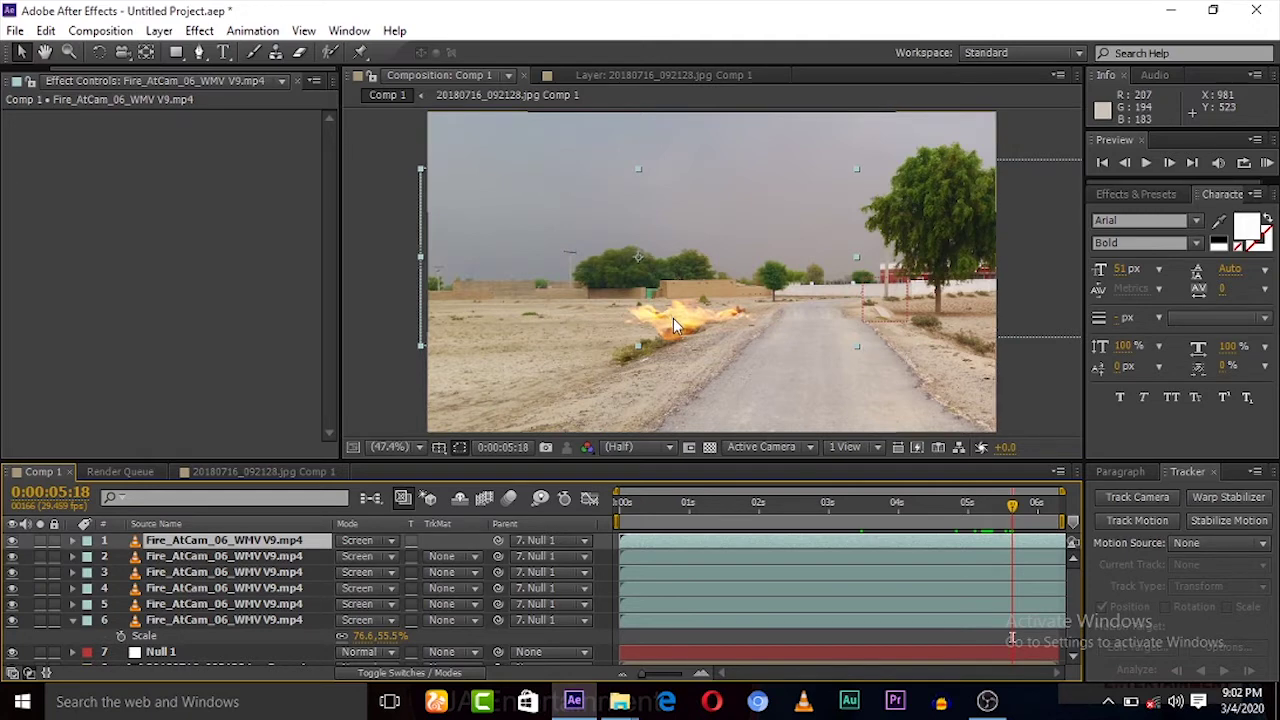
pyautogui.hotkey('ctrl', 'd')
pyautogui.moveTo(672, 316); pyautogui.dragTo(502, 307)
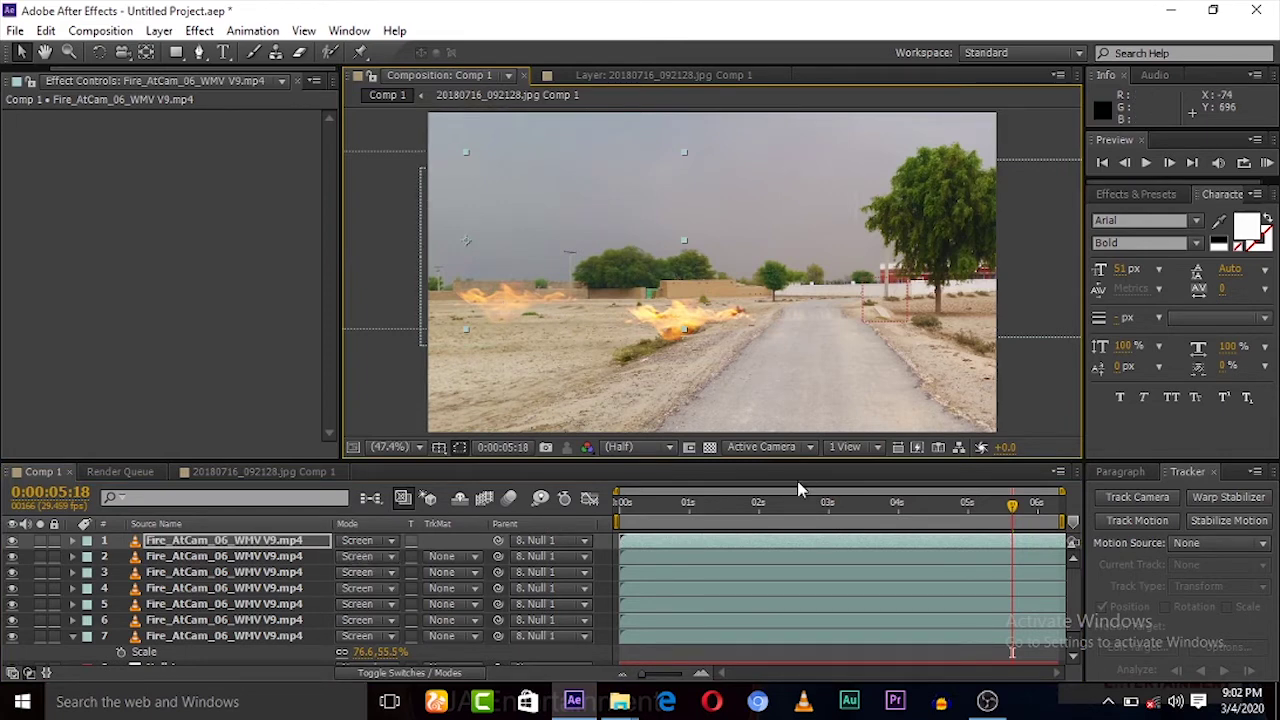
# Slide fire layer 3's bar earlier so its flames start sooner
pyautogui.click(780, 546)
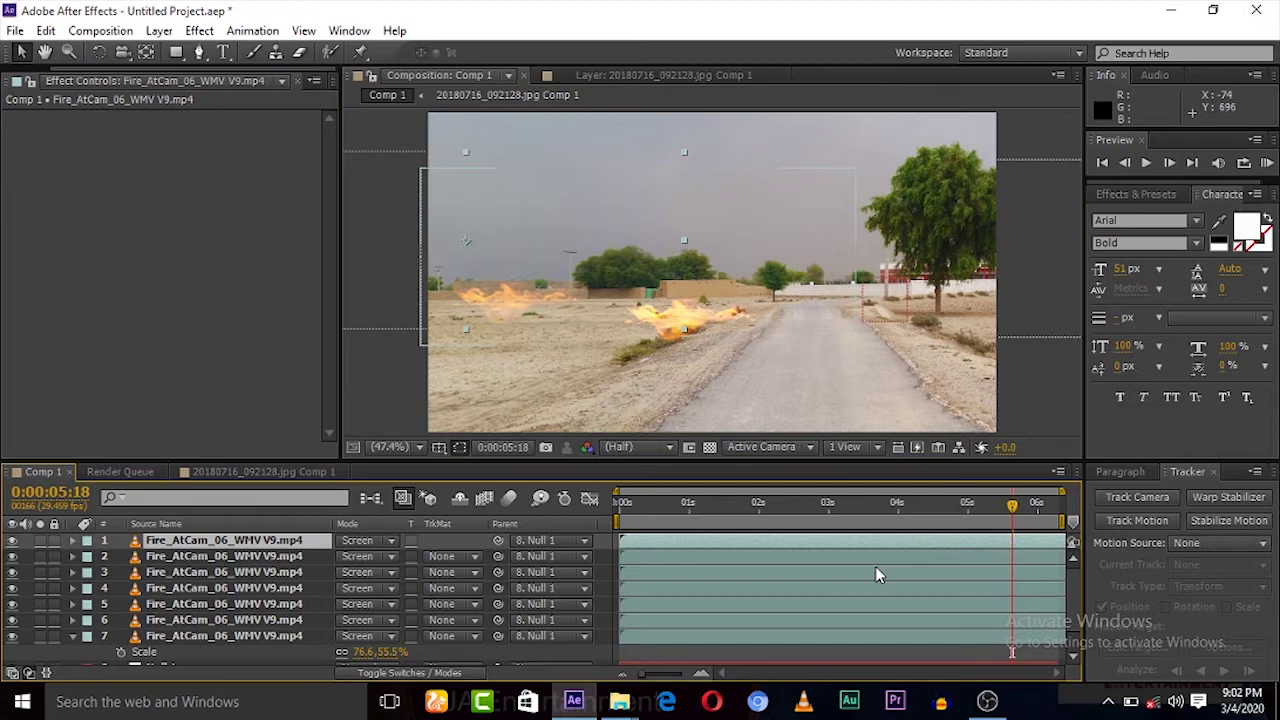
pyautogui.moveTo(874, 573); pyautogui.dragTo(849, 558)
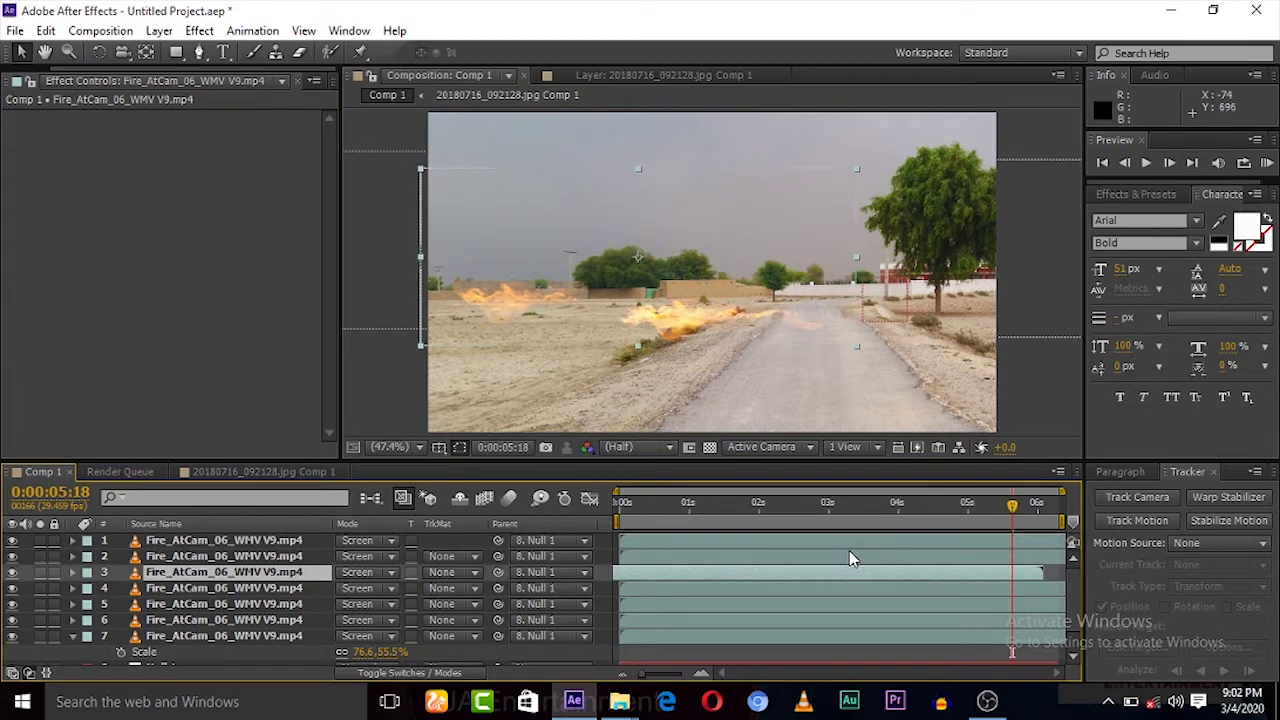
pyautogui.click(849, 552)
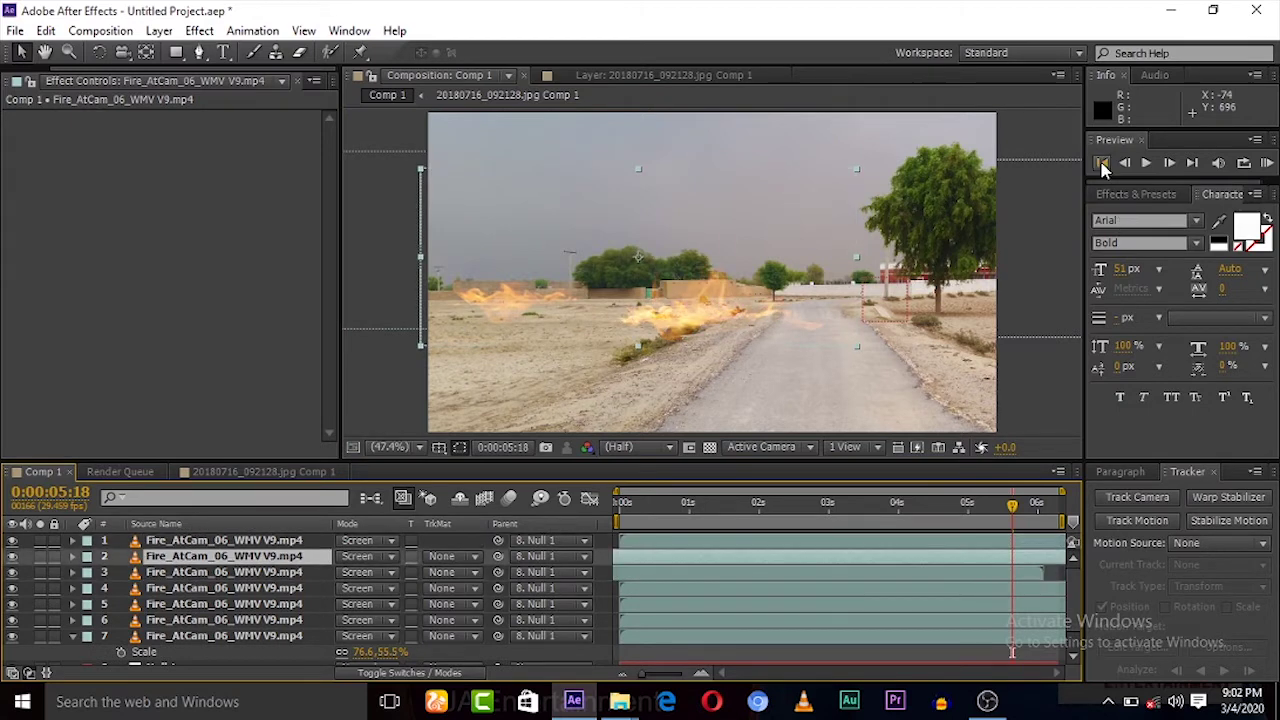
pyautogui.click(1102, 162)
pyautogui.click(1266, 164)
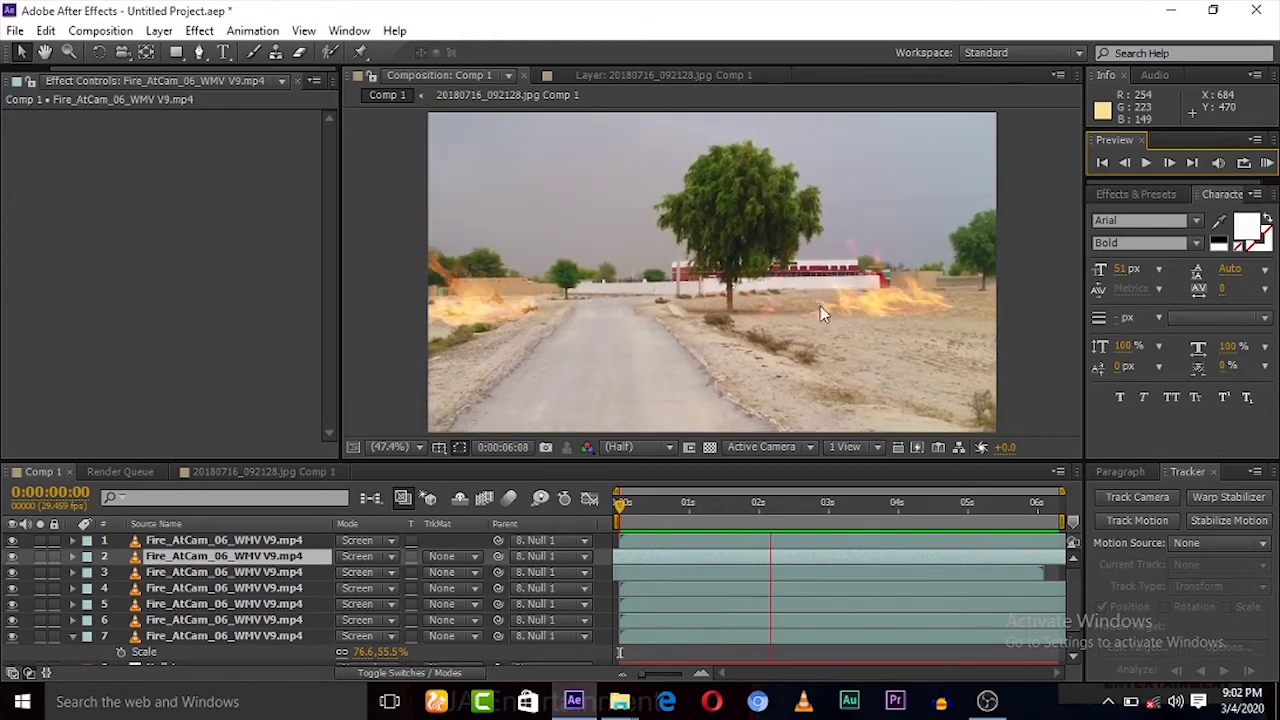
pyautogui.press('space')
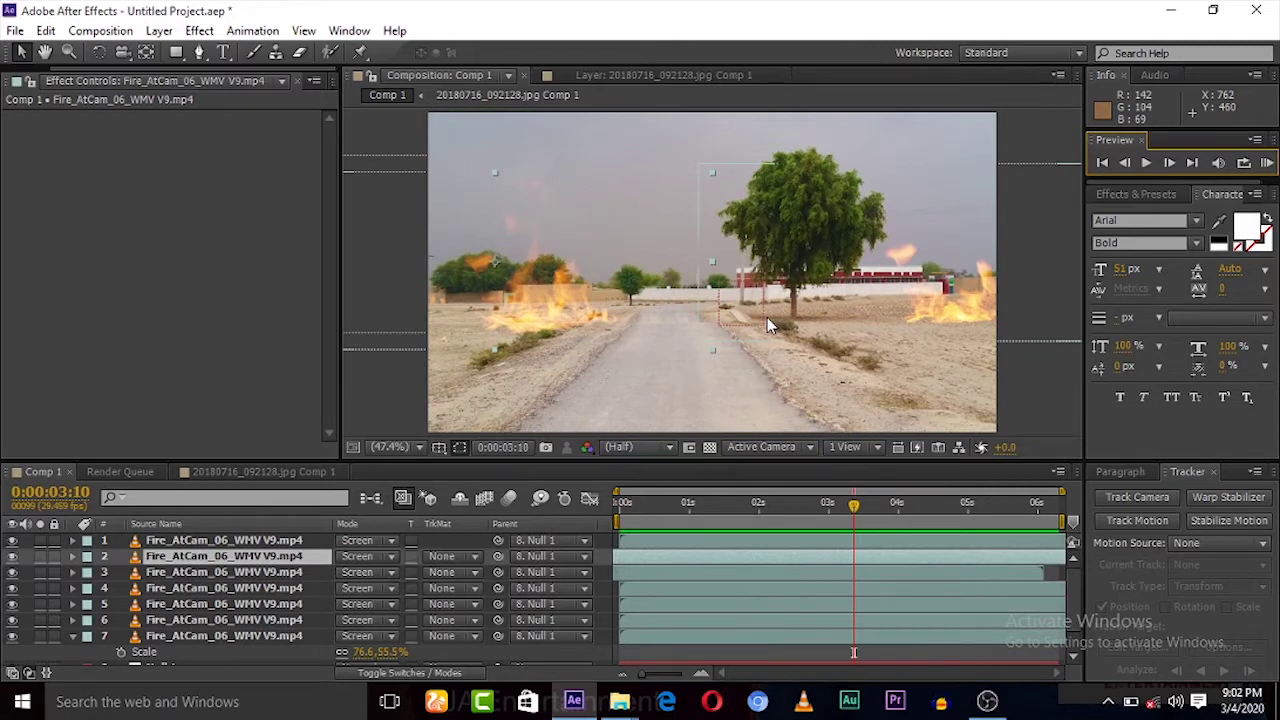
# Create a new black solid layer in Comp 1
pyautogui.rightClick(601, 606)
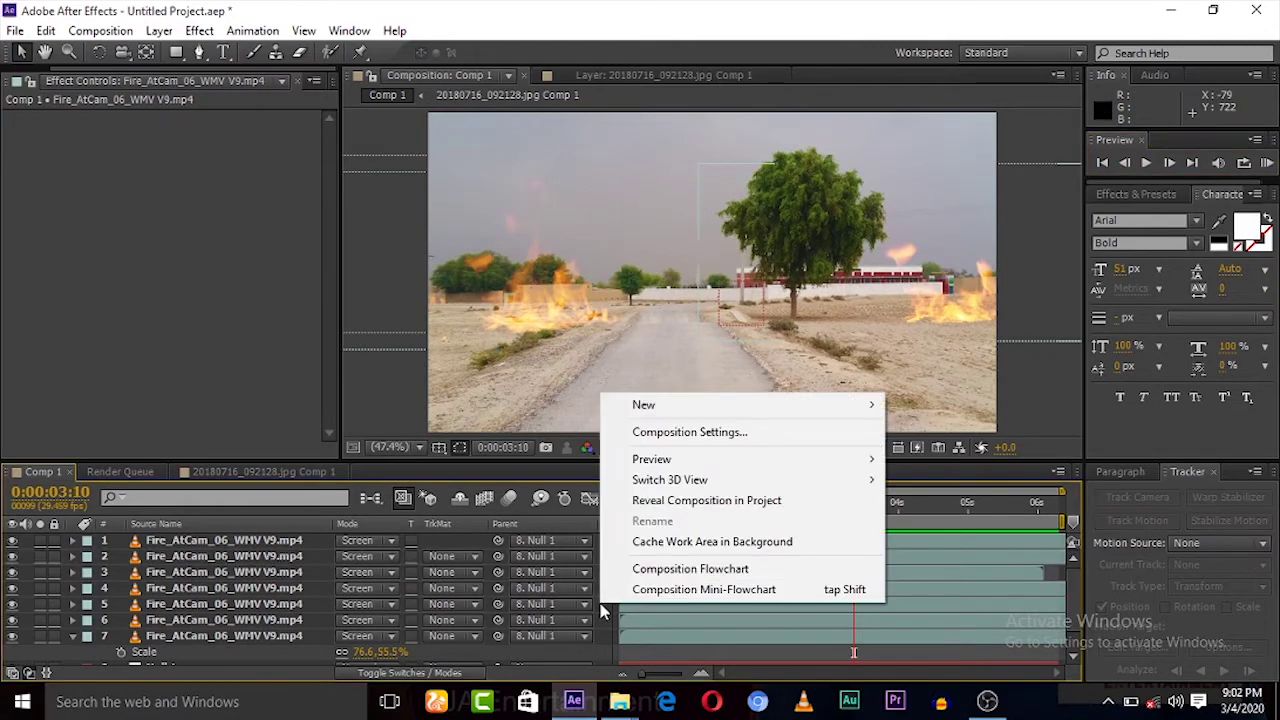
pyautogui.moveTo(778, 405)
pyautogui.click(925, 428)
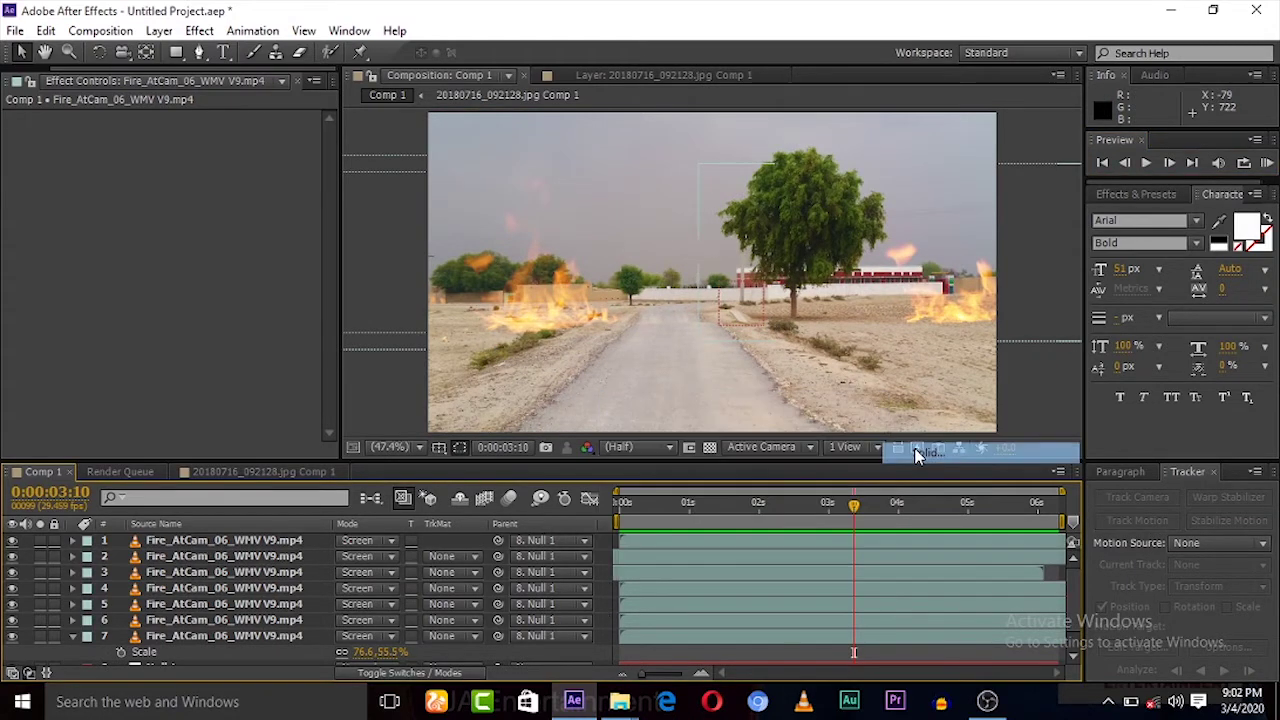
pyautogui.click(684, 516)
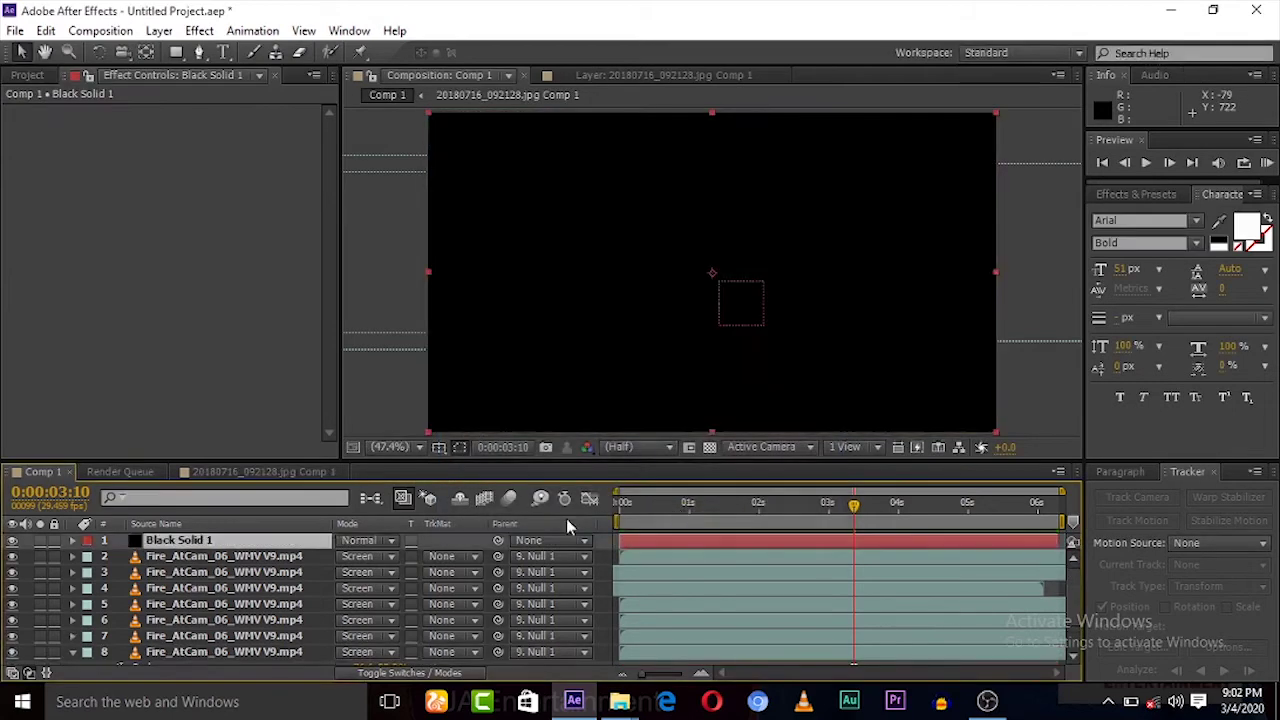
# Hide Black Solid 1, show its 230% scale, and parent it to Null 1
pyautogui.click(13, 541)
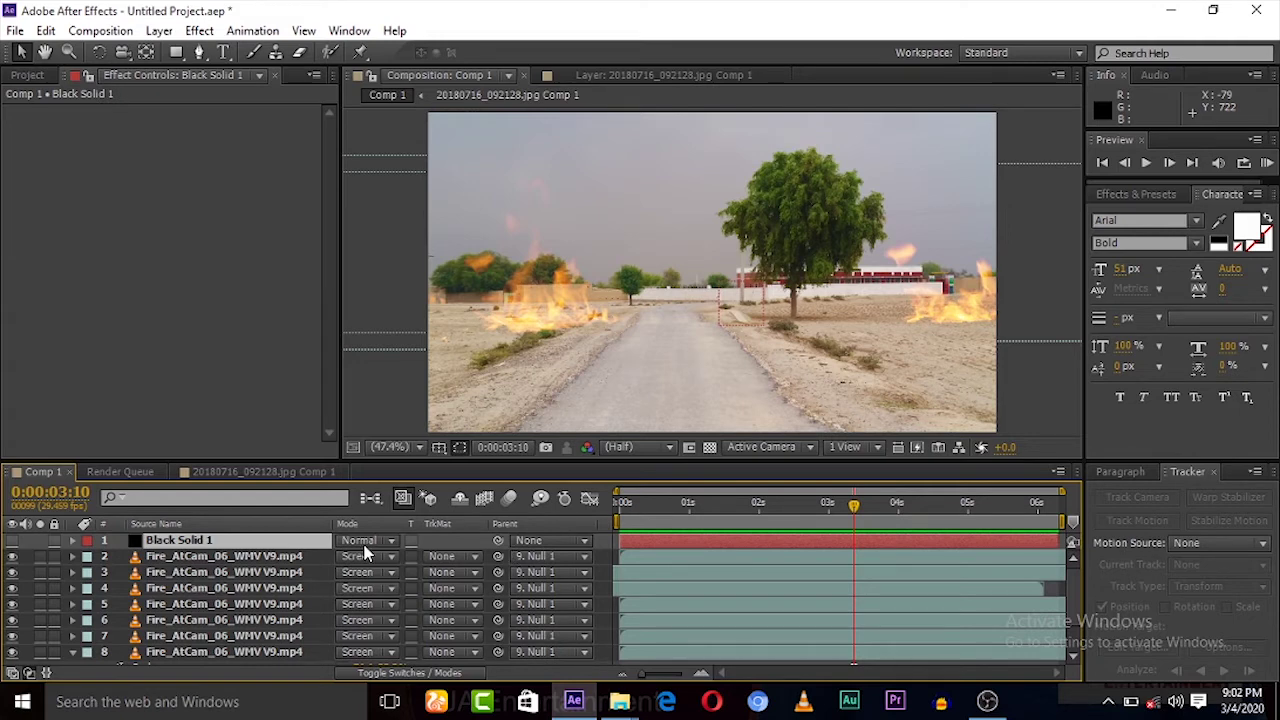
pyautogui.press('s')
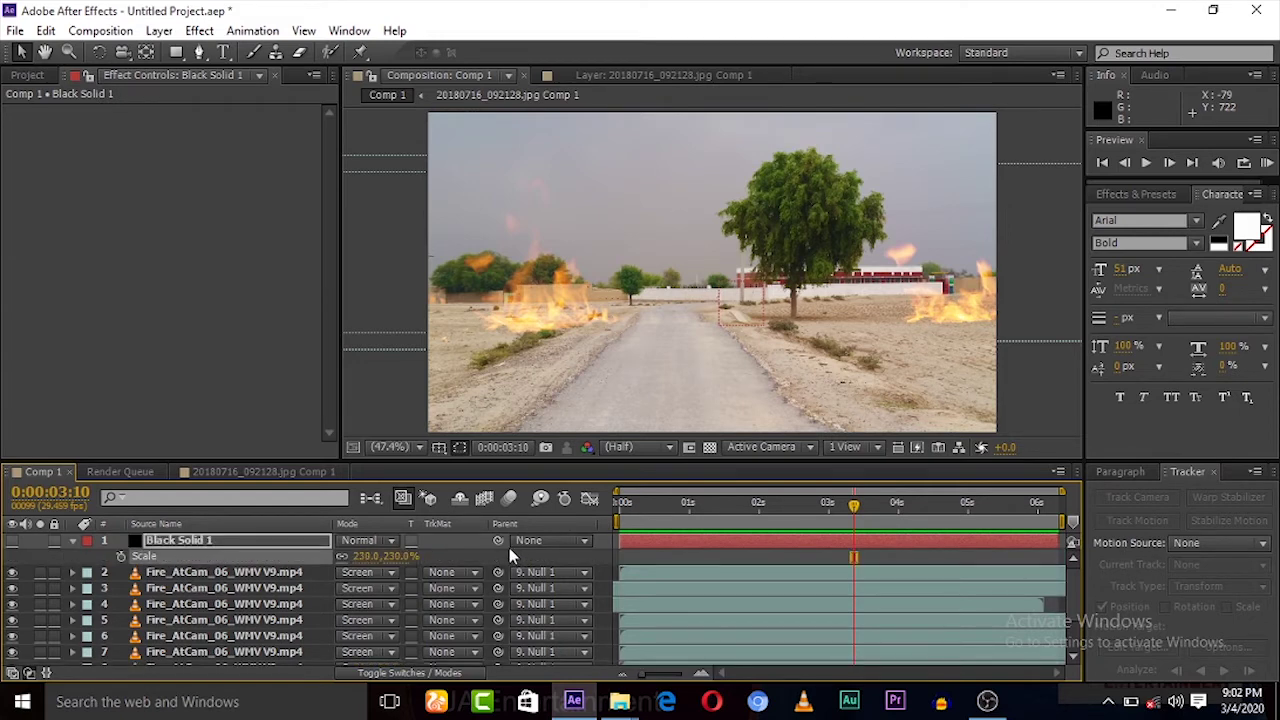
pyautogui.moveTo(502, 545); pyautogui.dragTo(175, 645)
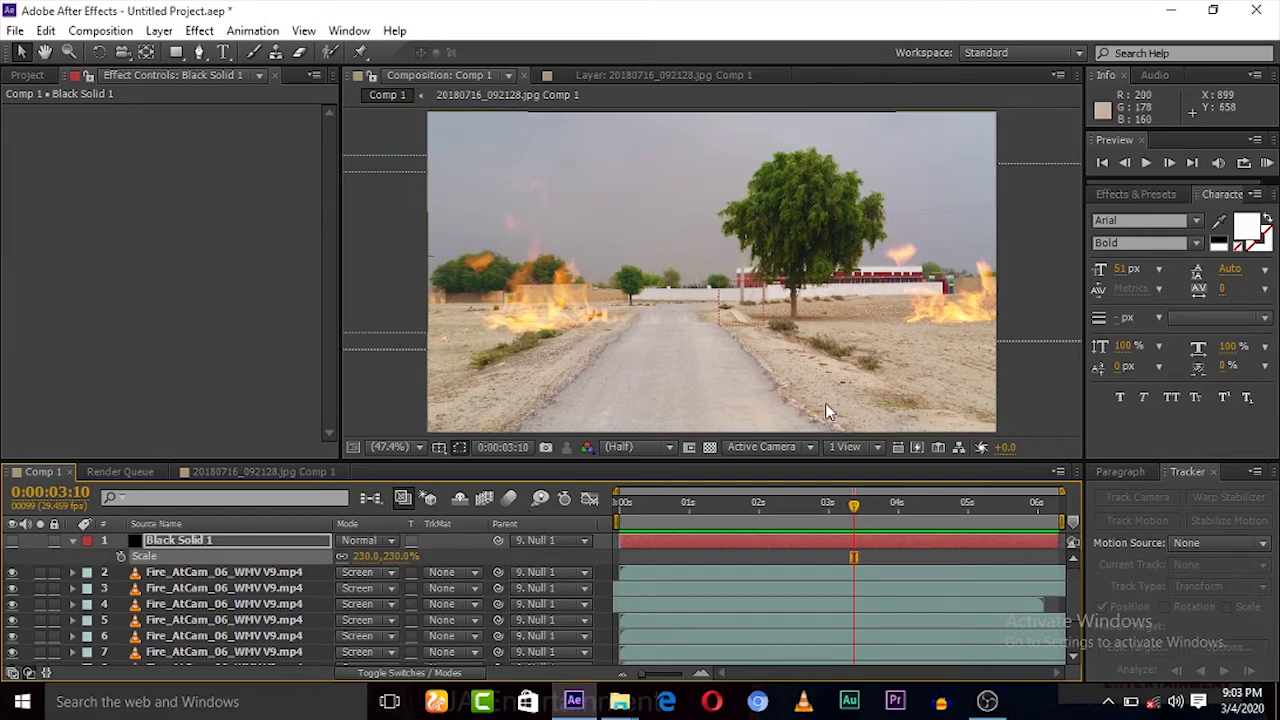
pyautogui.click(1103, 162)
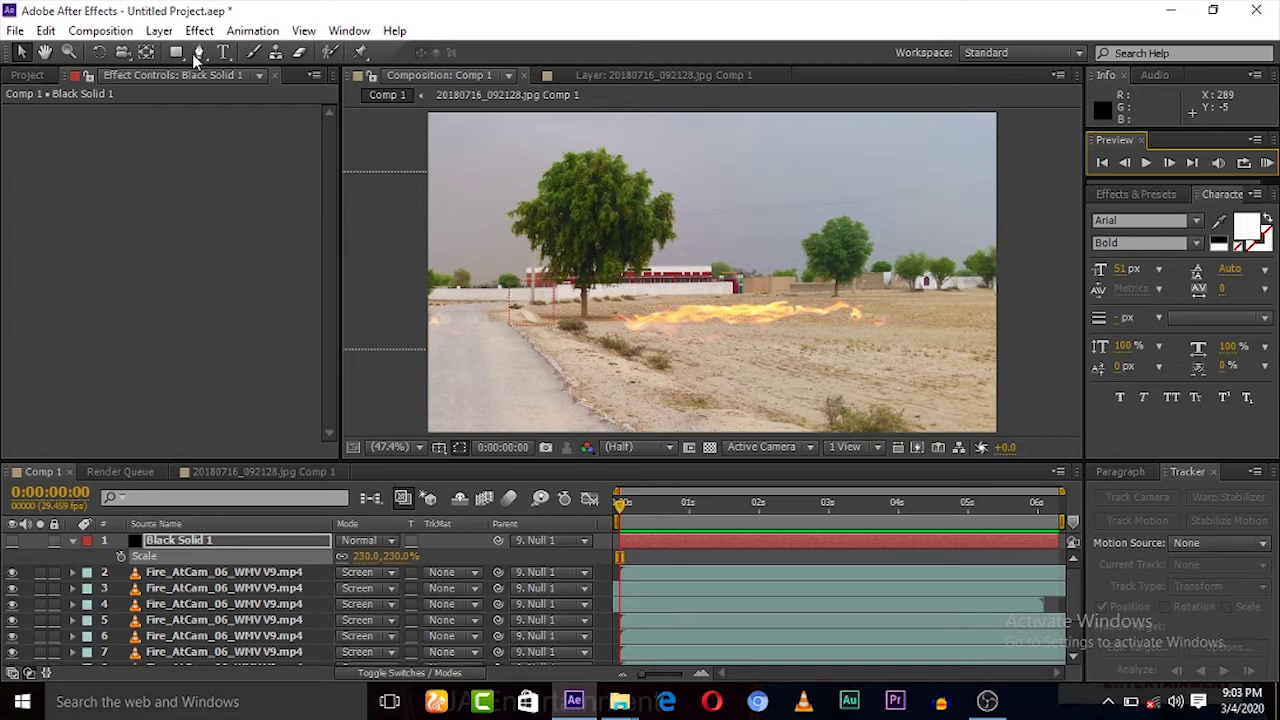
# Move Black Solid 1 below Null 1 and draw Mask 1 along the roadside ground
pyautogui.click(200, 57)
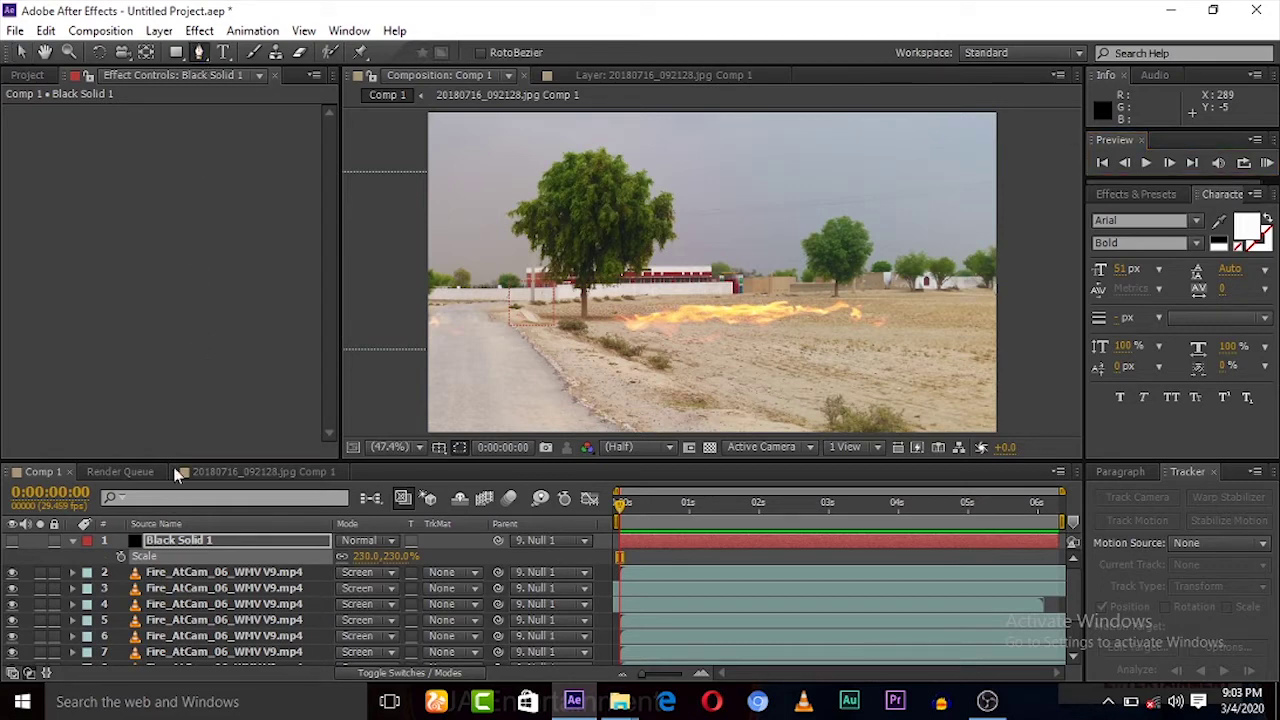
pyautogui.moveTo(180, 548); pyautogui.dragTo(210, 652)
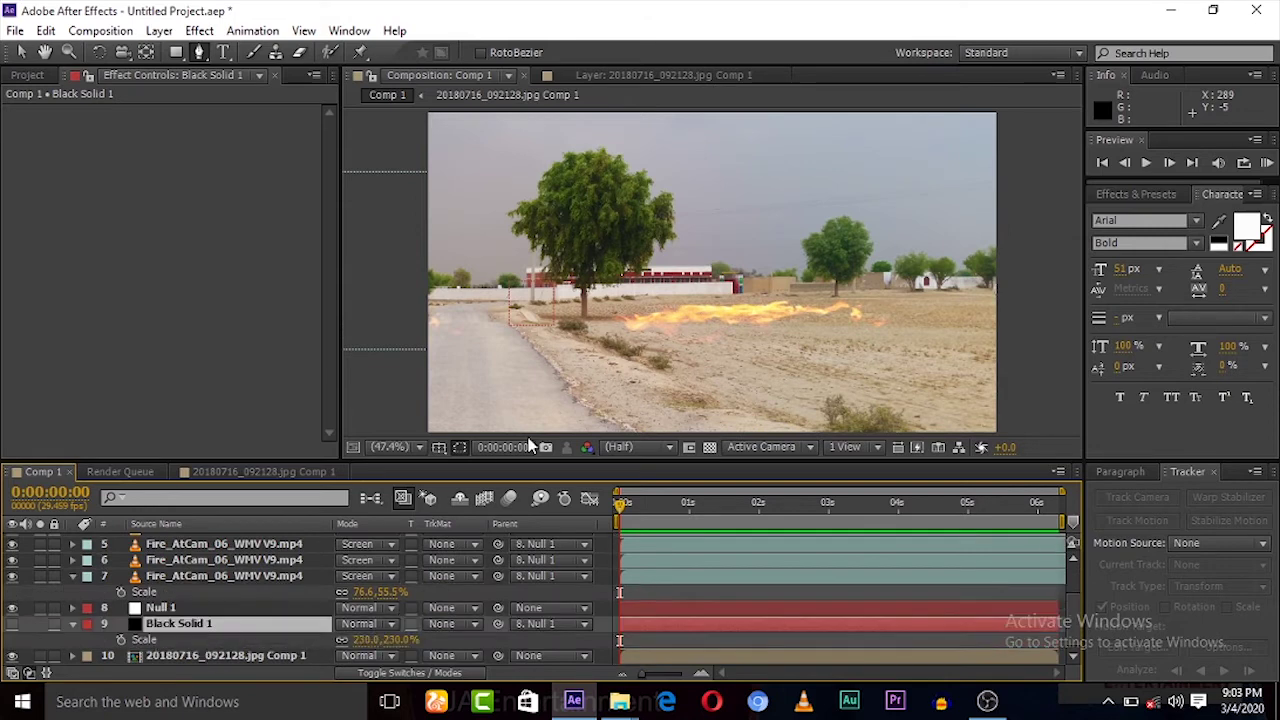
pyautogui.click(198, 58)
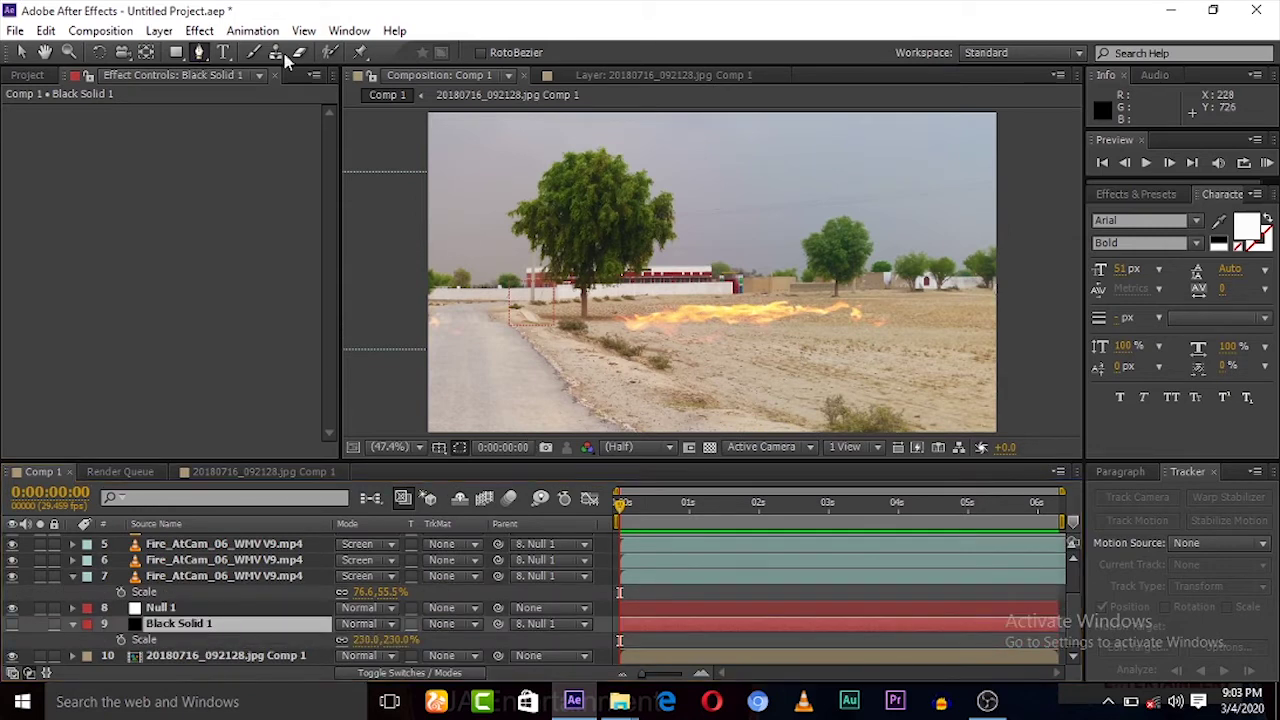
pyautogui.click(633, 330)
pyautogui.click(707, 305)
pyautogui.click(760, 303)
pyautogui.click(812, 304)
pyautogui.click(857, 302)
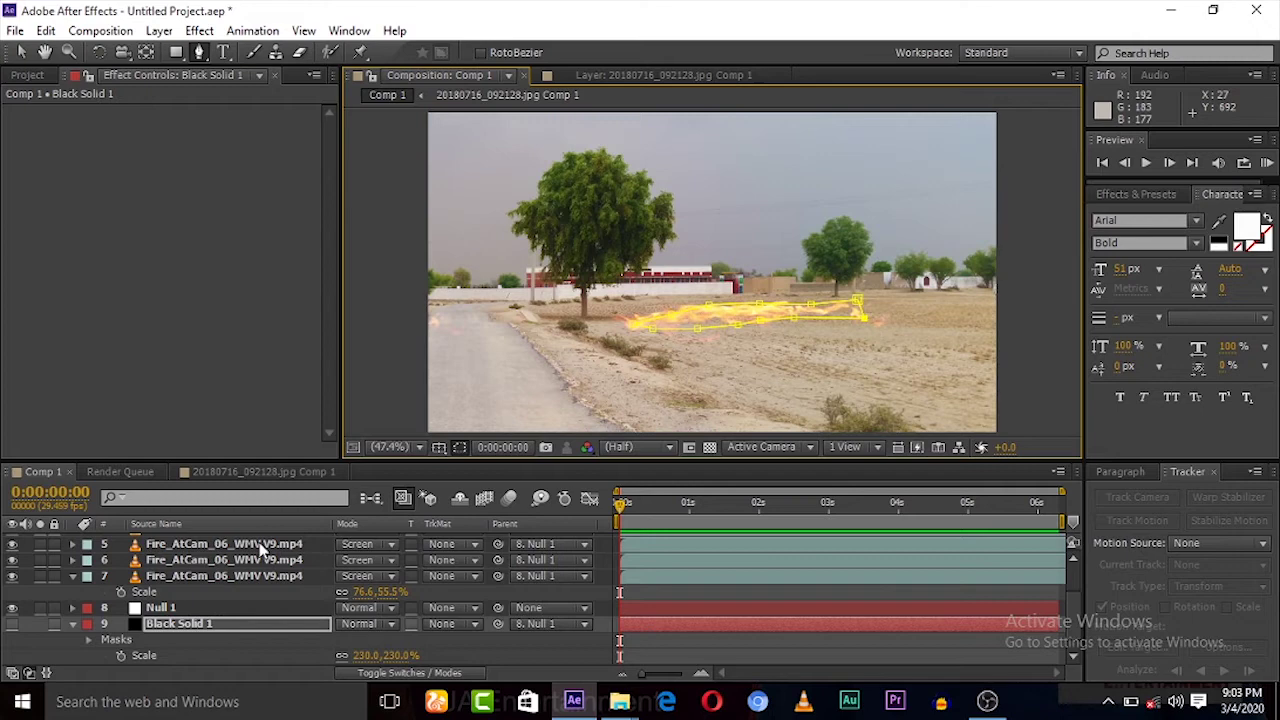
# Feather Mask 1 by 24 pixels and move the playhead to about 0:00:04:17
pyautogui.click(182, 622)
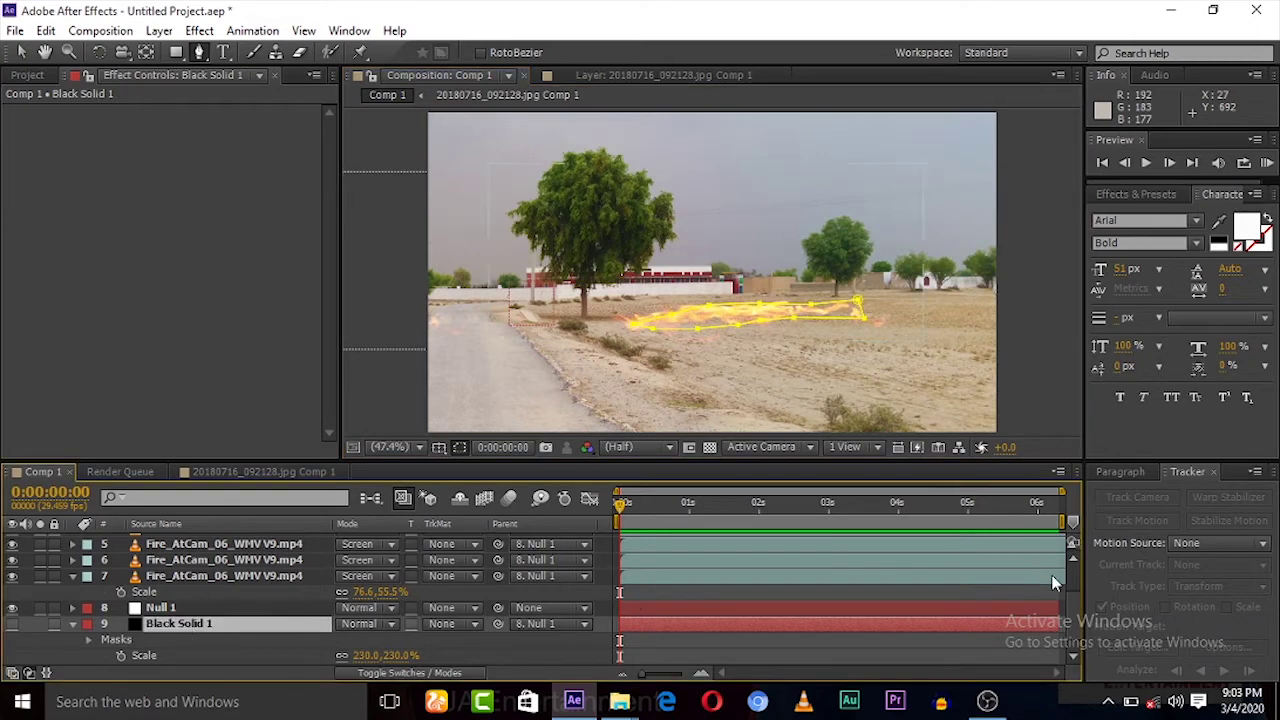
pyautogui.press('f')
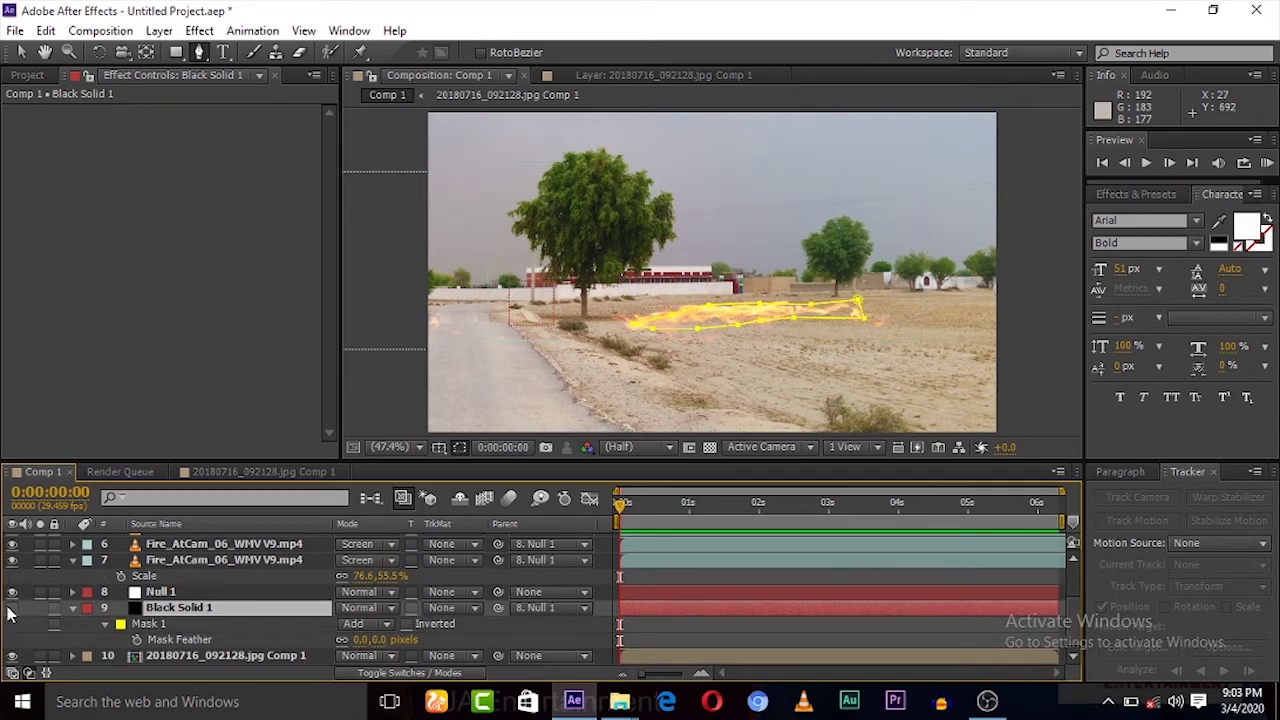
pyautogui.moveTo(370, 640); pyautogui.dragTo(408, 640)
pyautogui.press('Return')
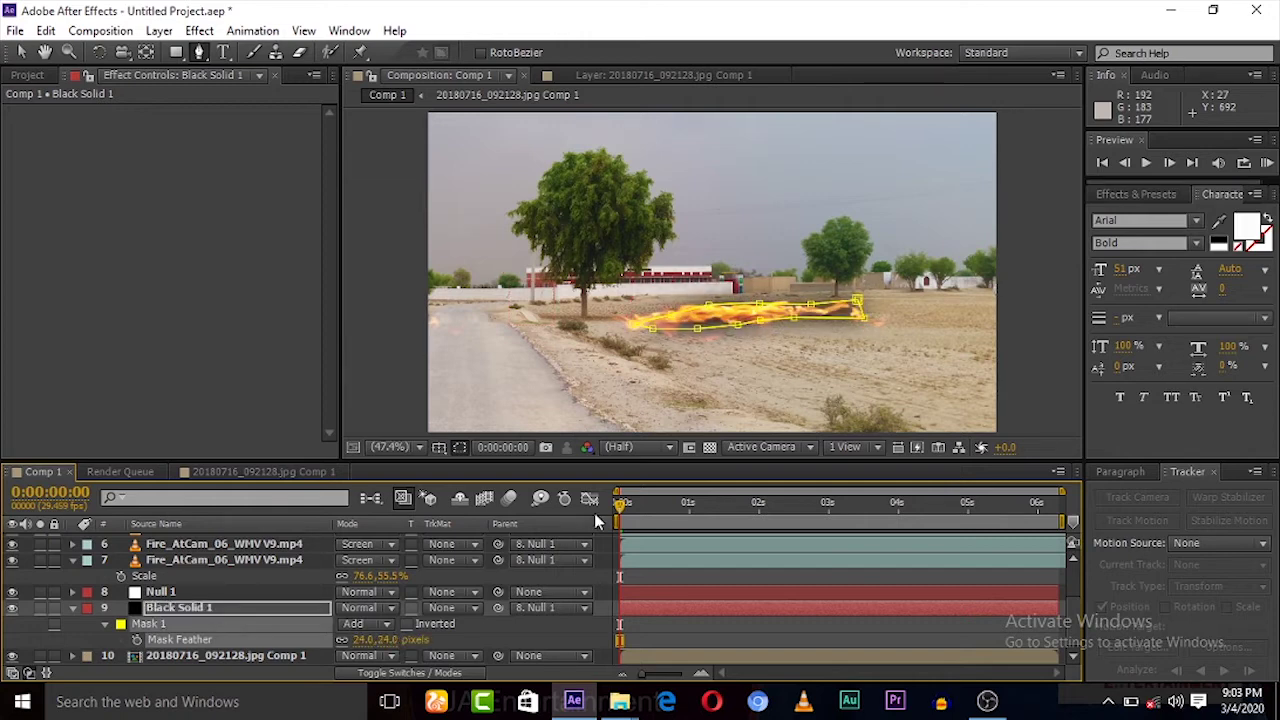
pyautogui.moveTo(668, 508); pyautogui.dragTo(940, 511)
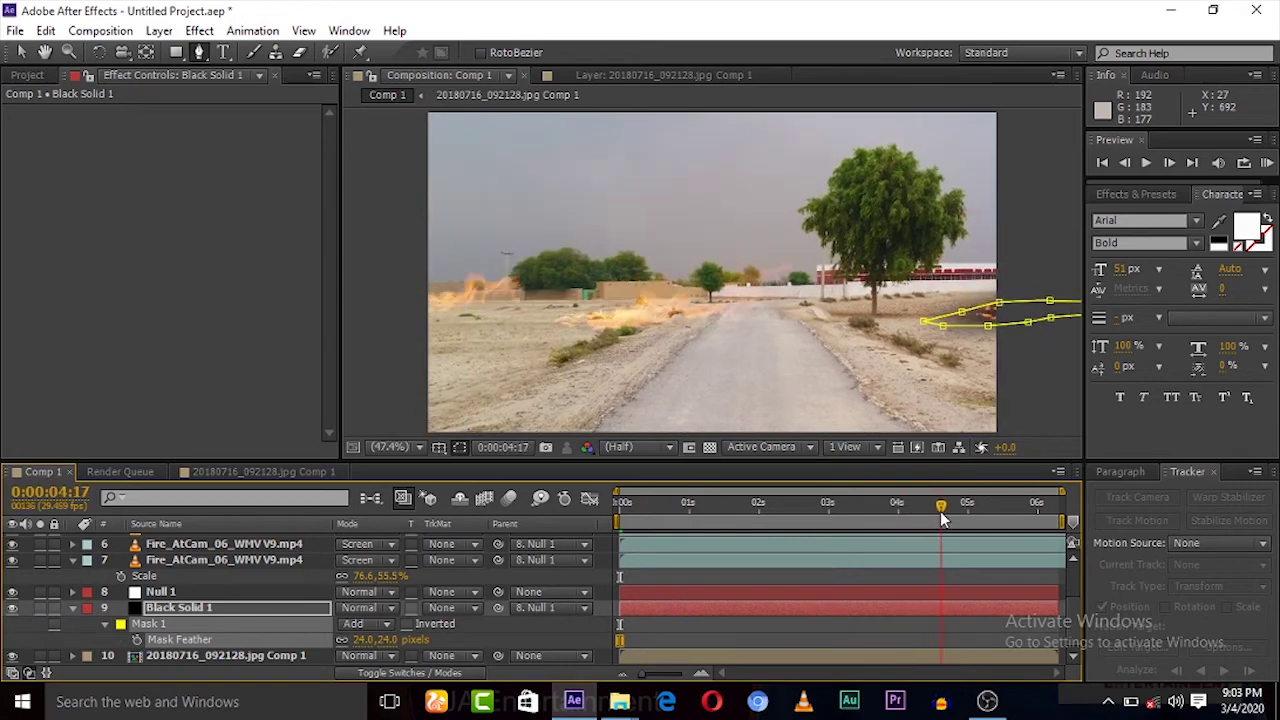
# Draw a closed Mask 2 under the roadside fire on Black Solid 1 with 6-pixel feather
pyautogui.click(693, 313)
pyautogui.click(582, 321)
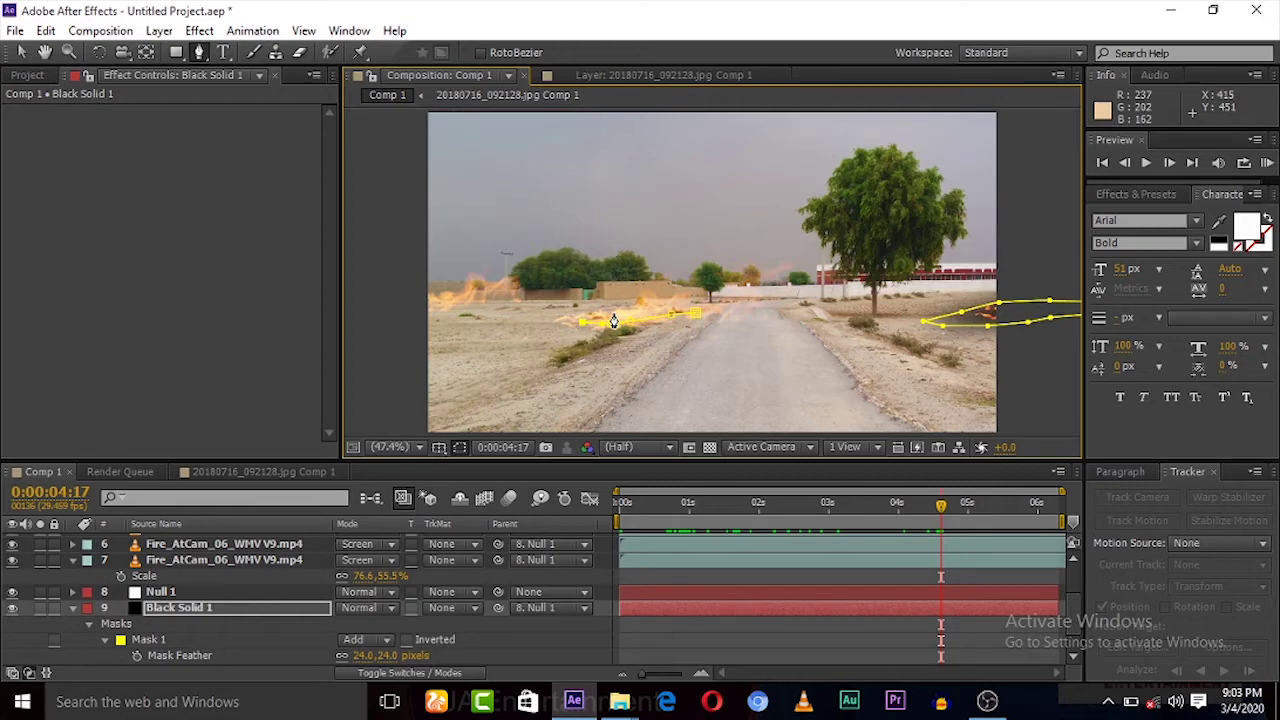
pyautogui.click(699, 314)
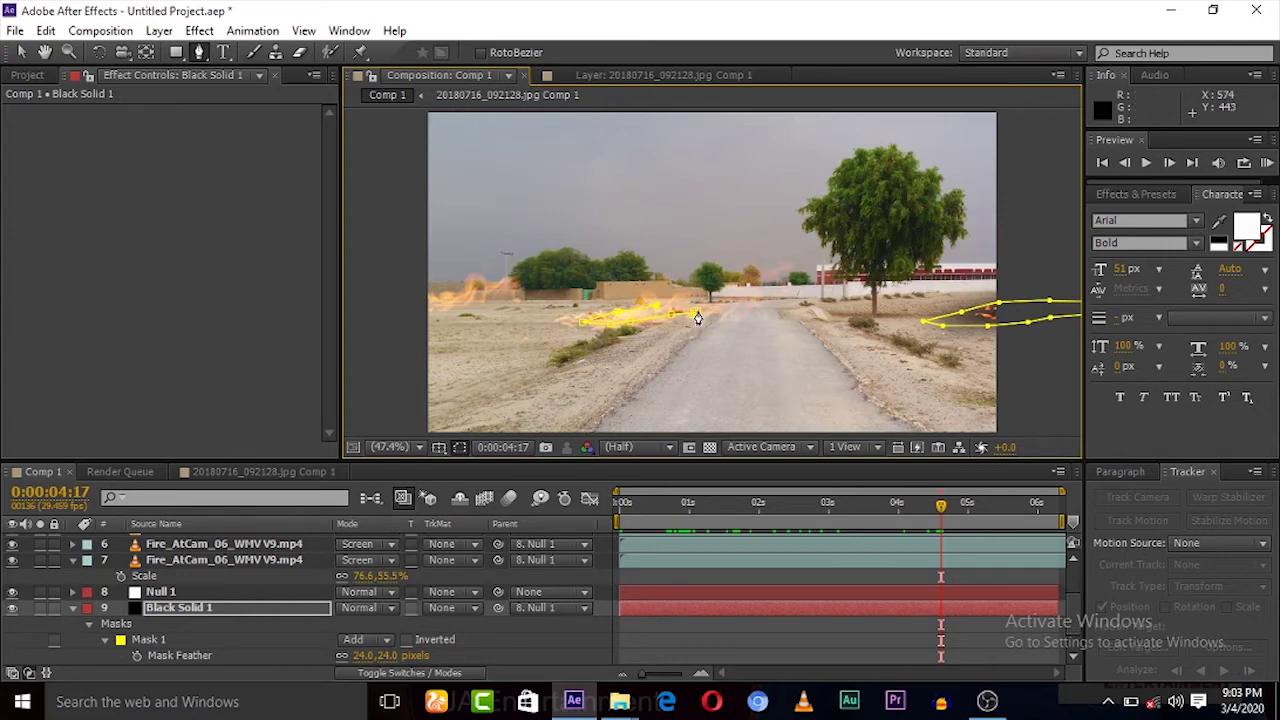
pyautogui.click(697, 318)
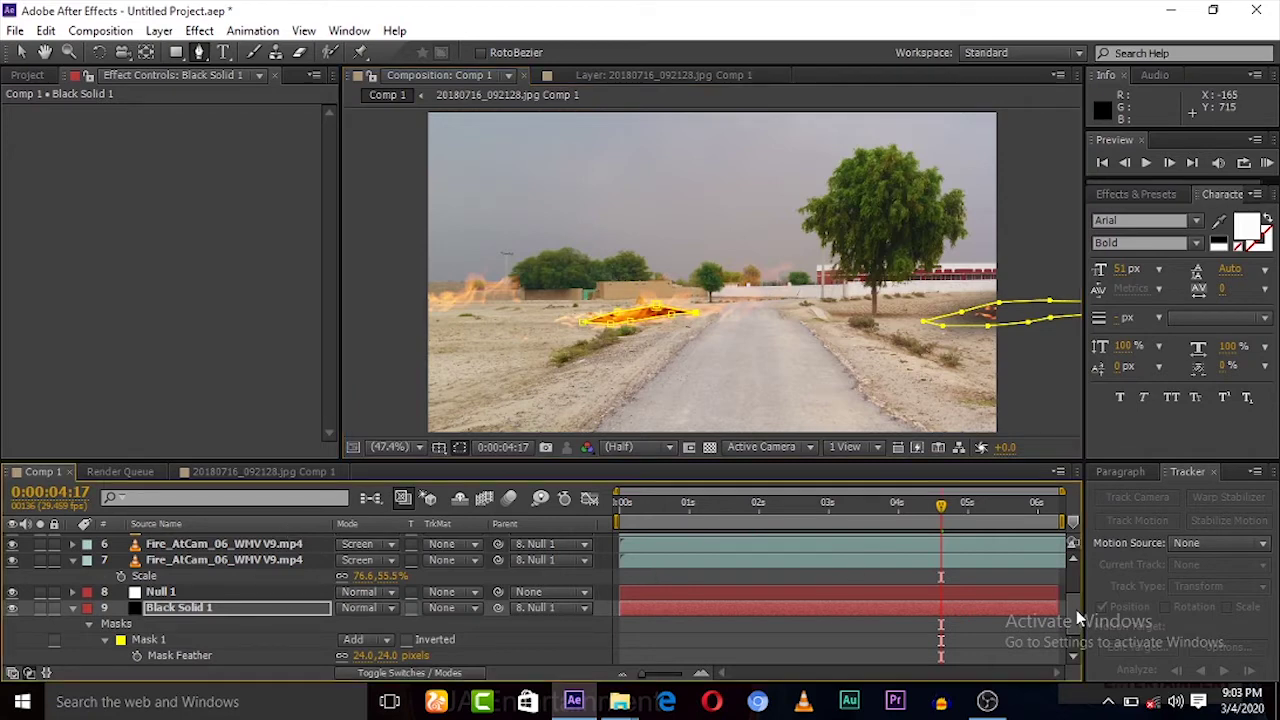
pyautogui.scroll(-2, 1076, 612)
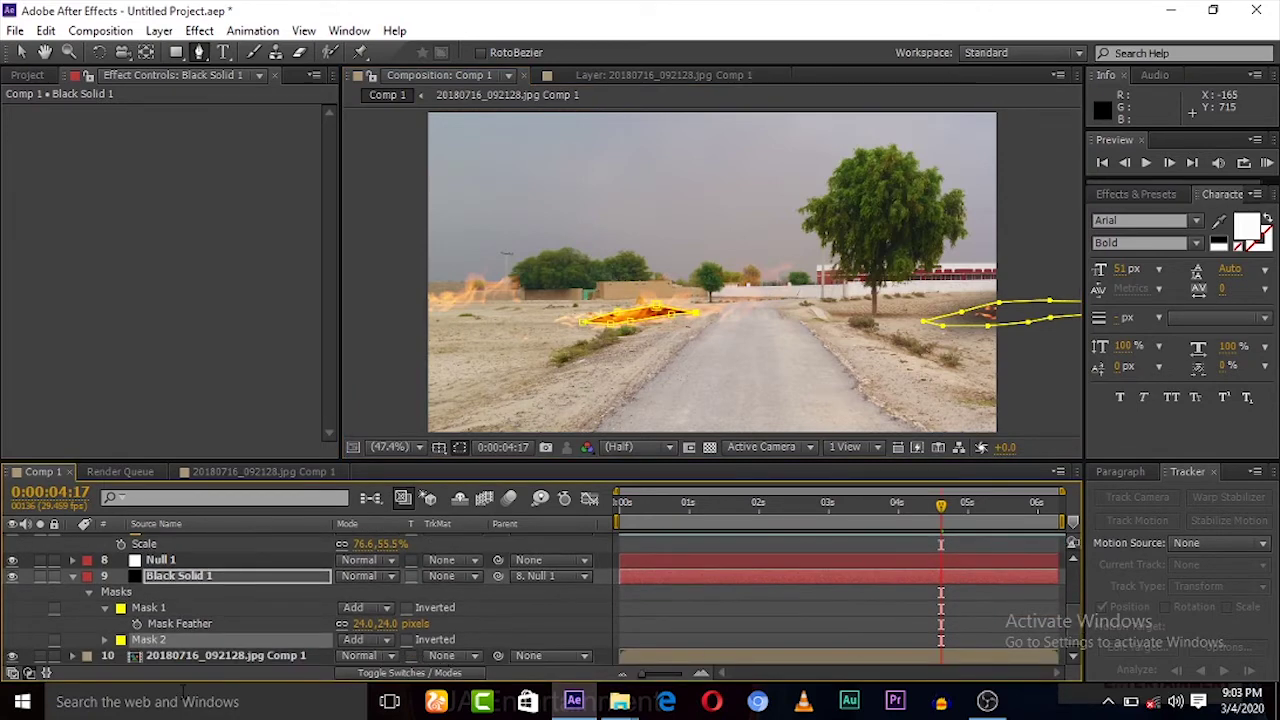
pyautogui.press('f')
pyautogui.press('f')
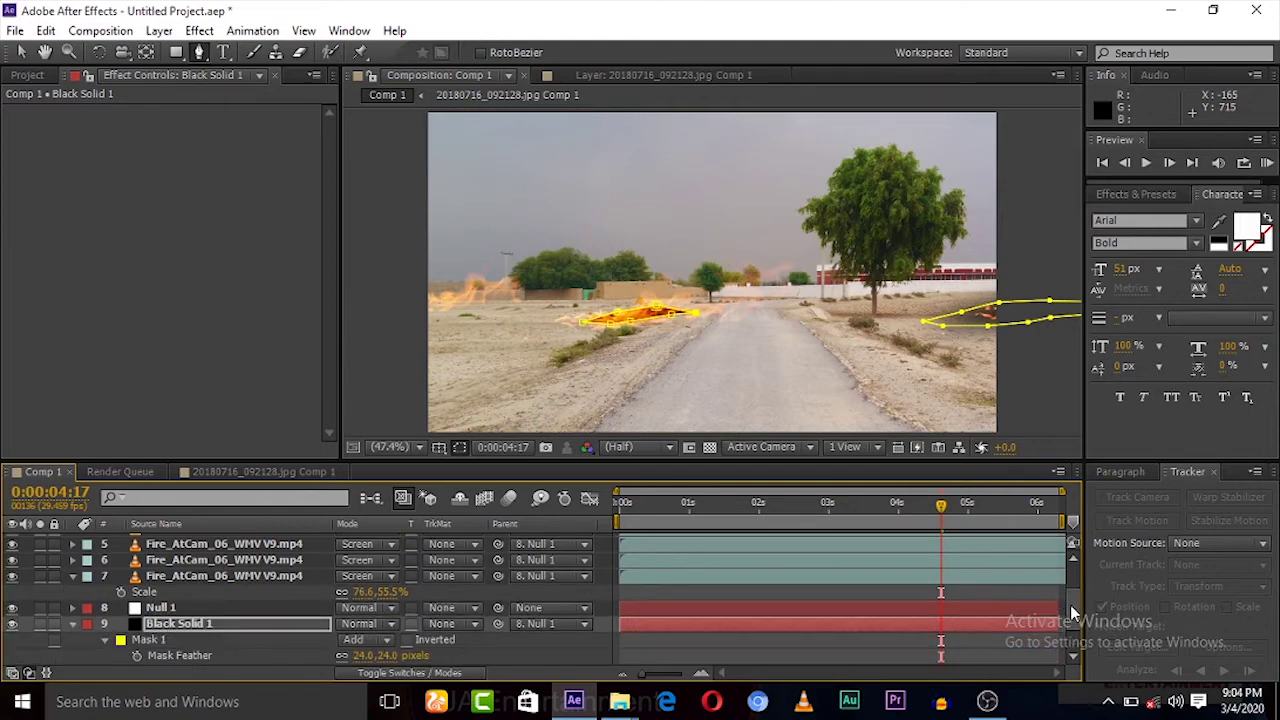
pyautogui.scroll(-2, 1071, 605)
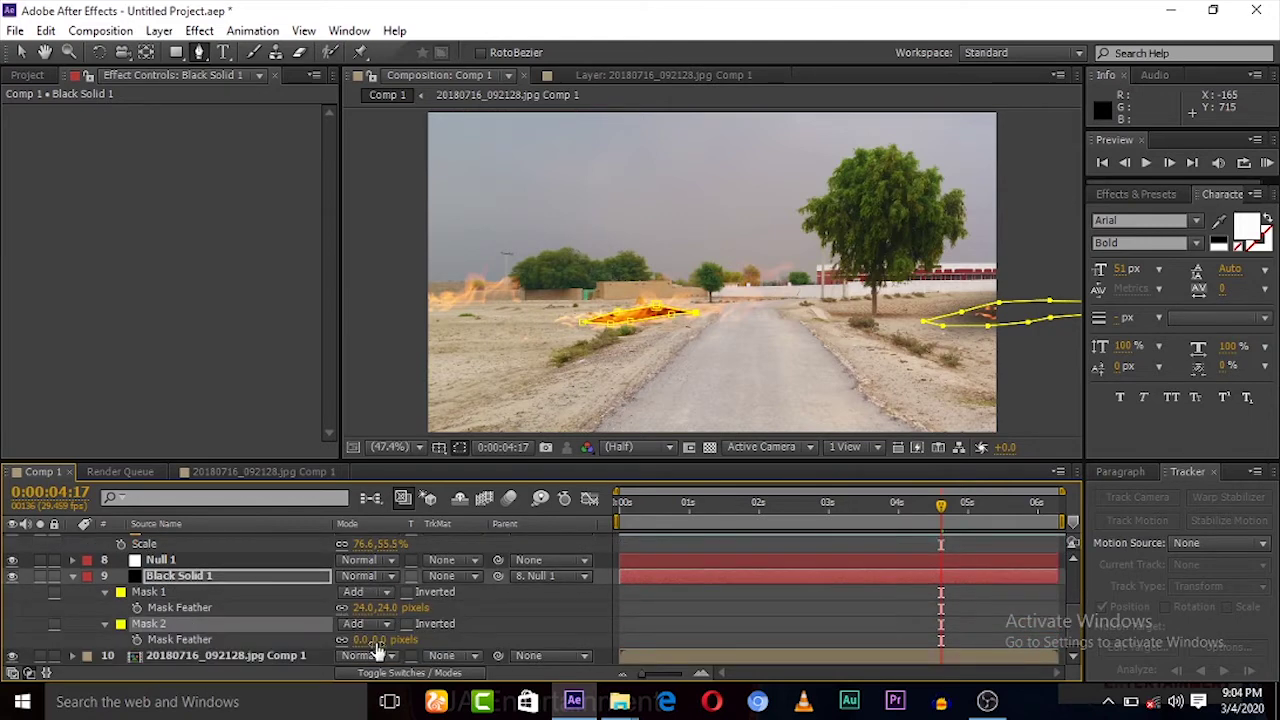
pyautogui.moveTo(378, 640)
pyautogui.mouseDown()
pyautogui.moveTo(392, 640)
pyautogui.moveTo(380, 645)
pyautogui.mouseUp()
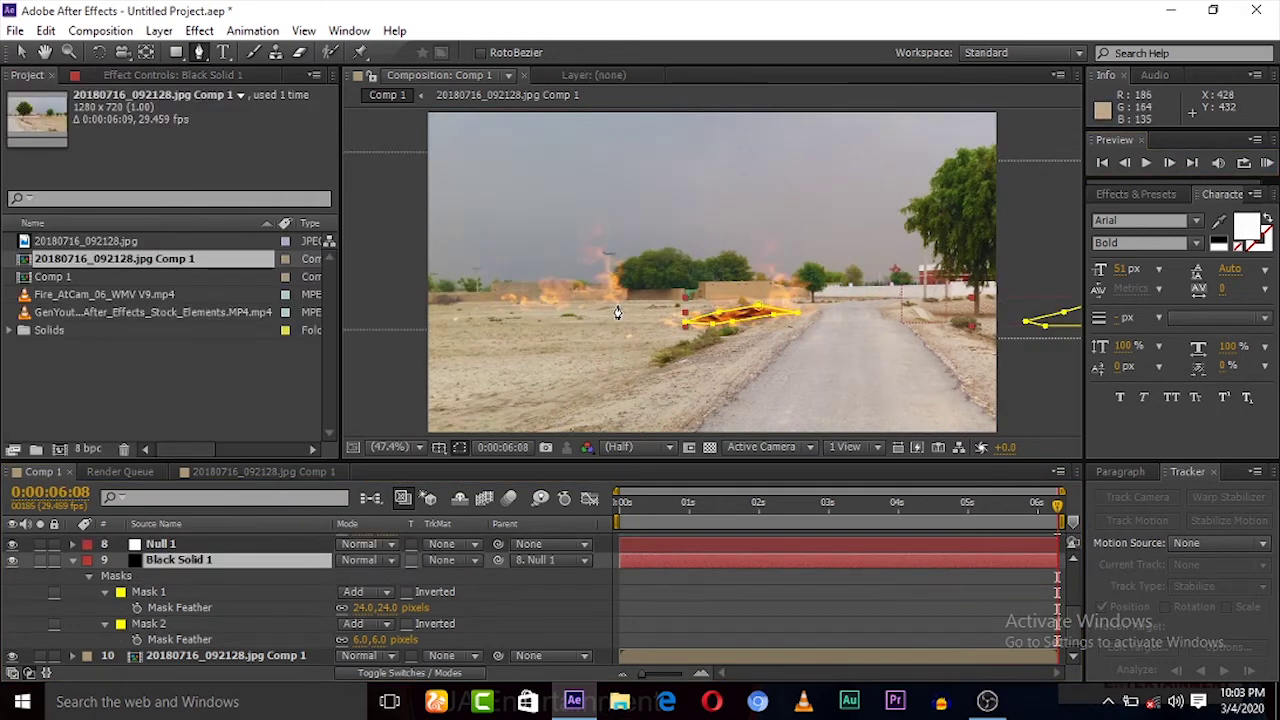
# Draw a closed Mask 3 under the left fire on Black Solid 1
pyautogui.click(610, 303)
pyautogui.click(581, 304)
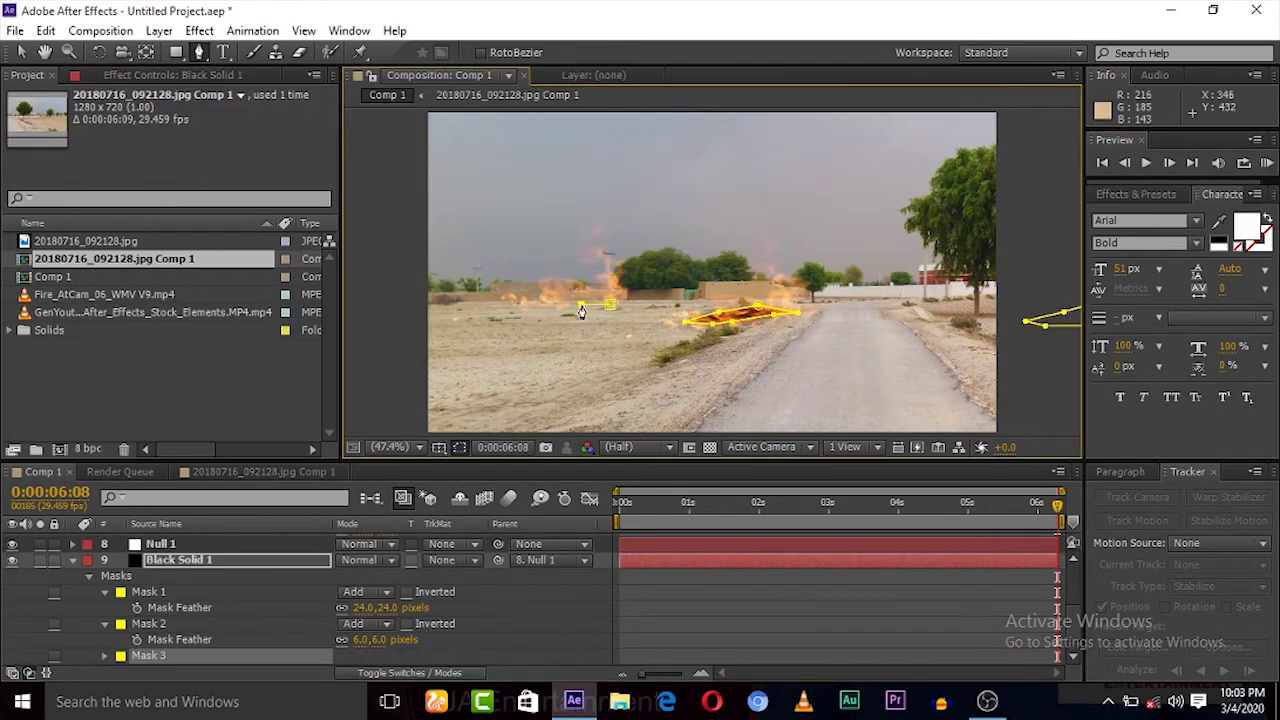
pyautogui.click(532, 296)
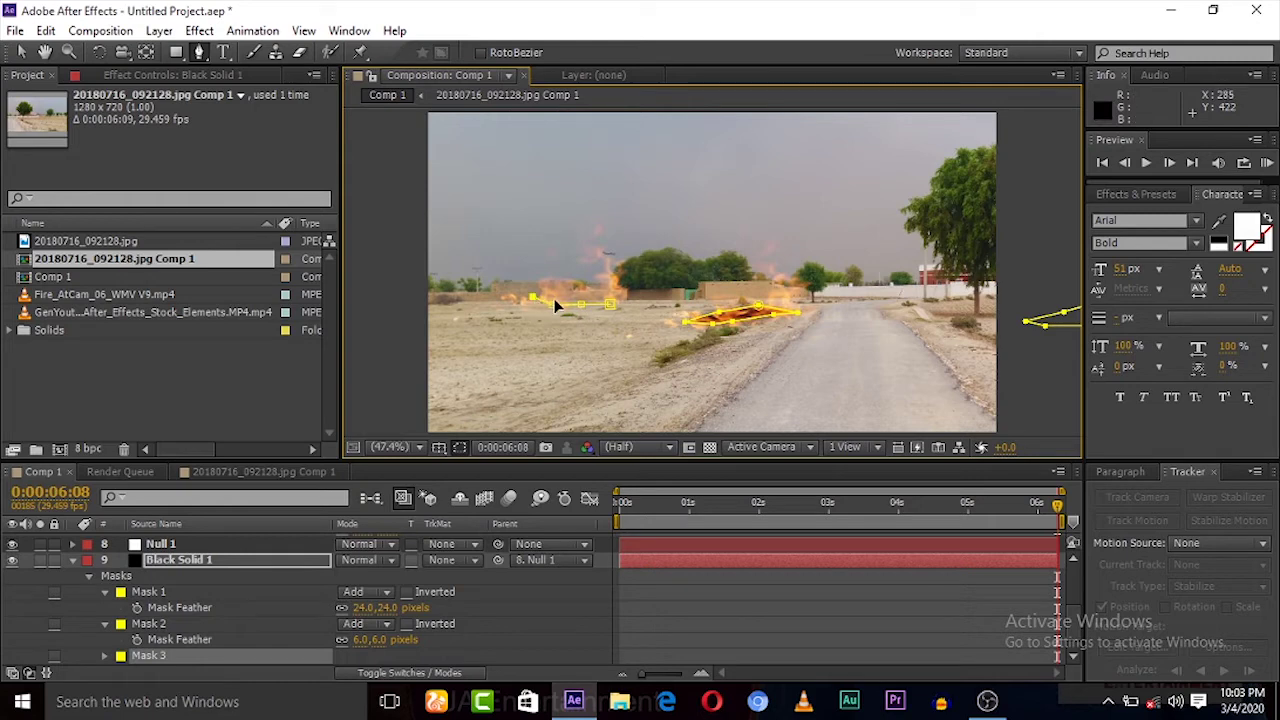
pyautogui.click(598, 295)
pyautogui.click(630, 303)
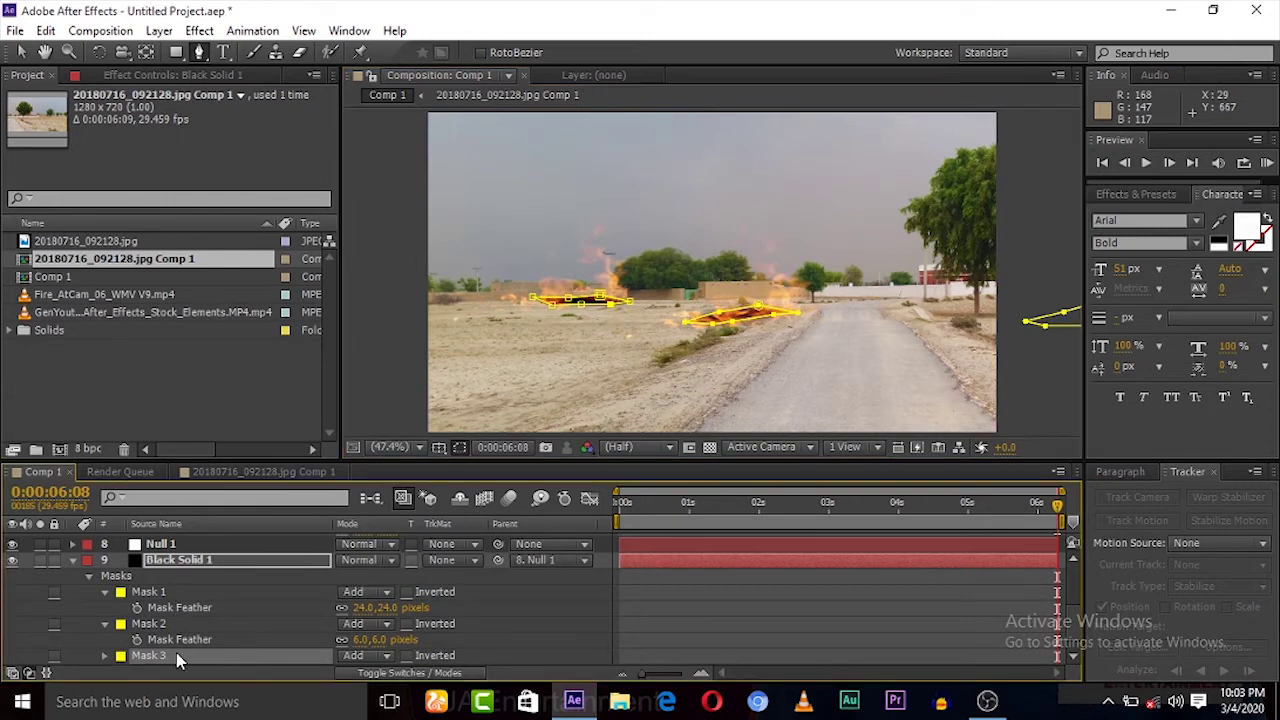
# Set Mask 1 feather to 34 pixels and Mask 3 feather to 6 pixels
pyautogui.press('u')
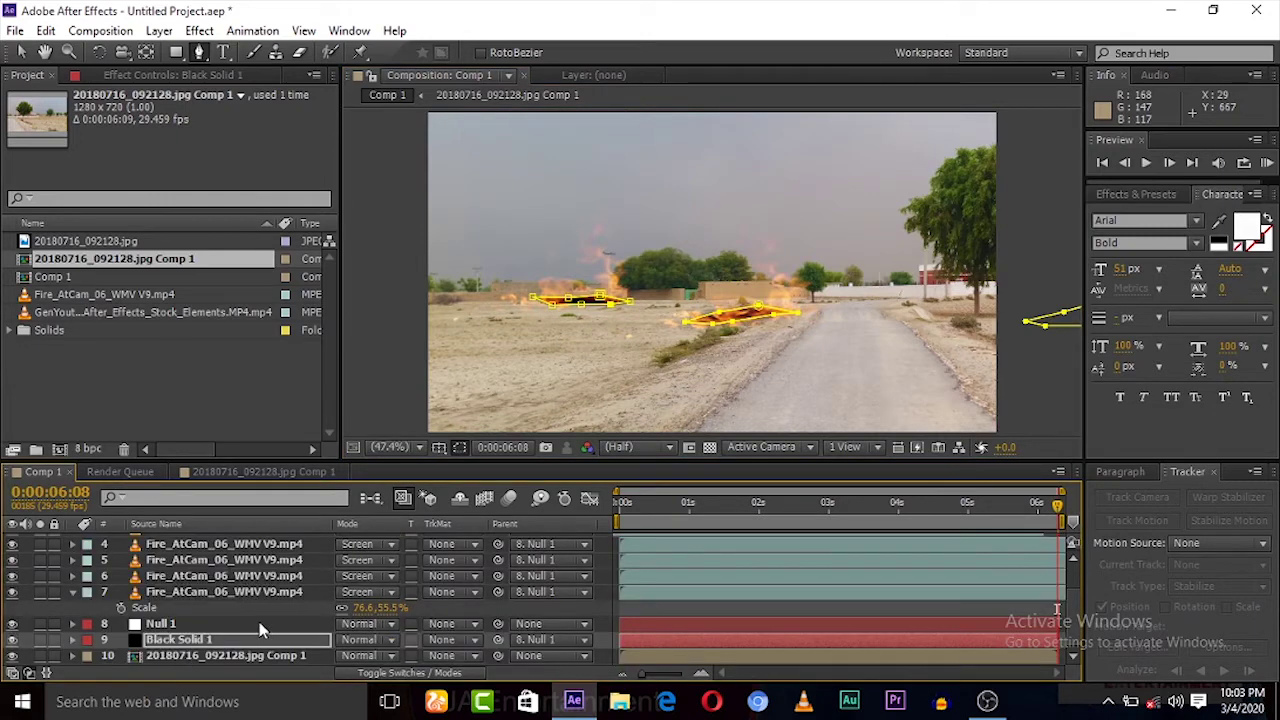
pyautogui.press('f')
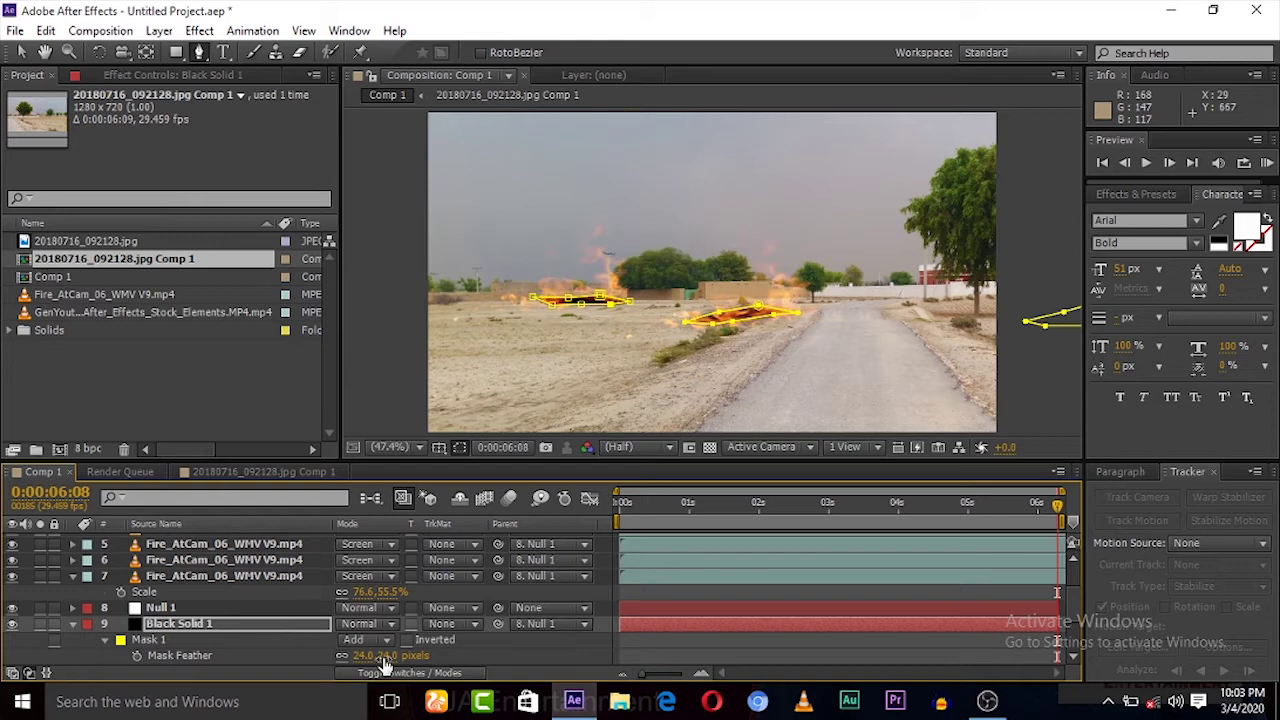
pyautogui.moveTo(381, 648); pyautogui.dragTo(398, 655)
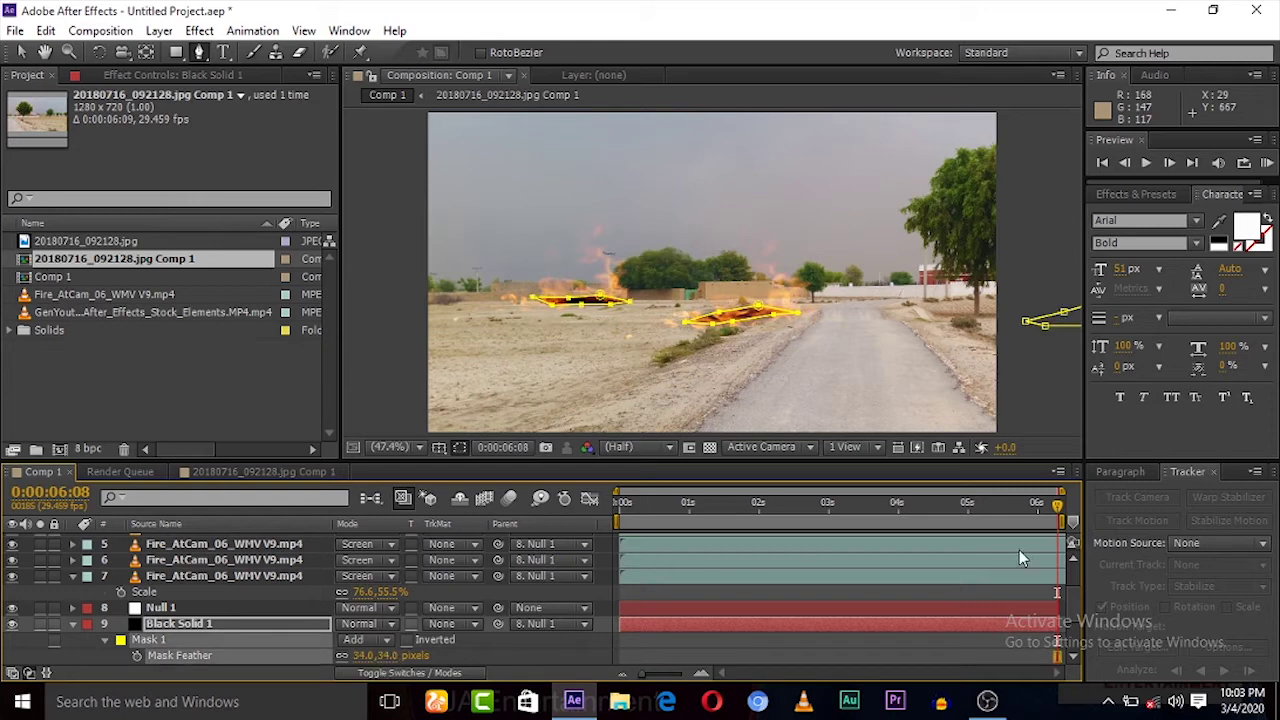
pyautogui.scroll(-2, 1075, 606)
pyautogui.scroll(-2, 1075, 610)
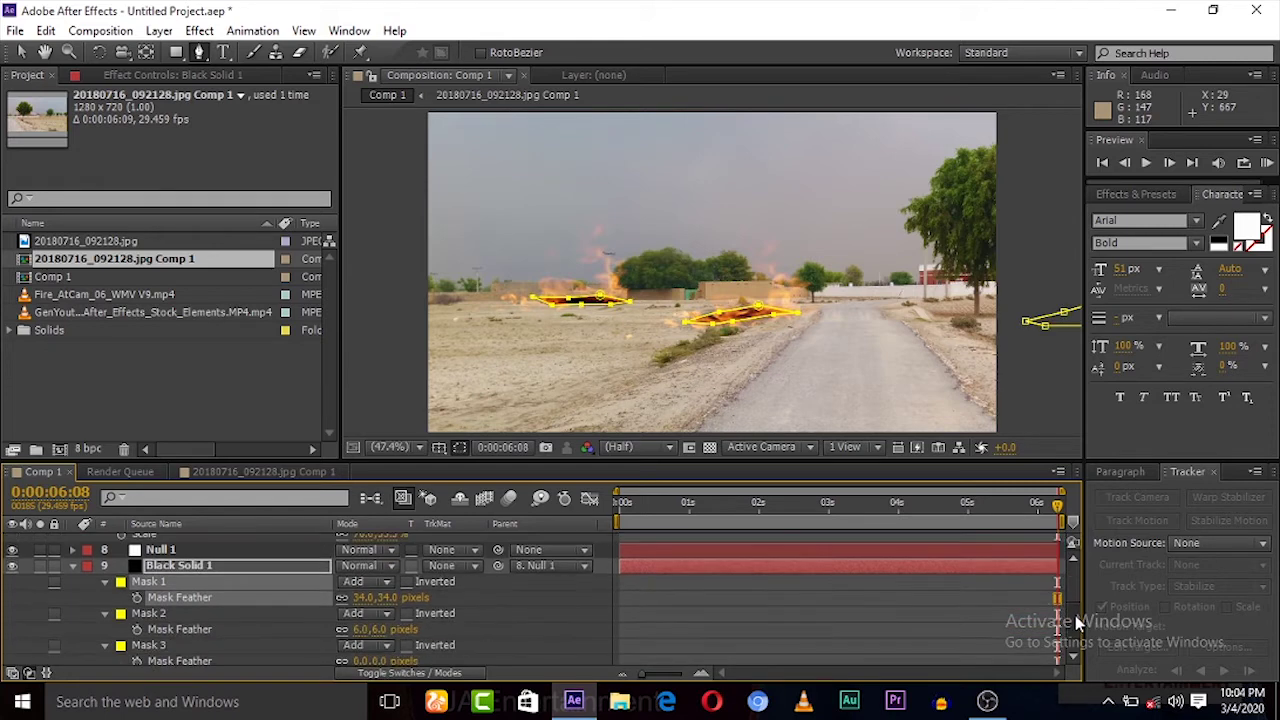
pyautogui.moveTo(375, 662); pyautogui.dragTo(386, 662)
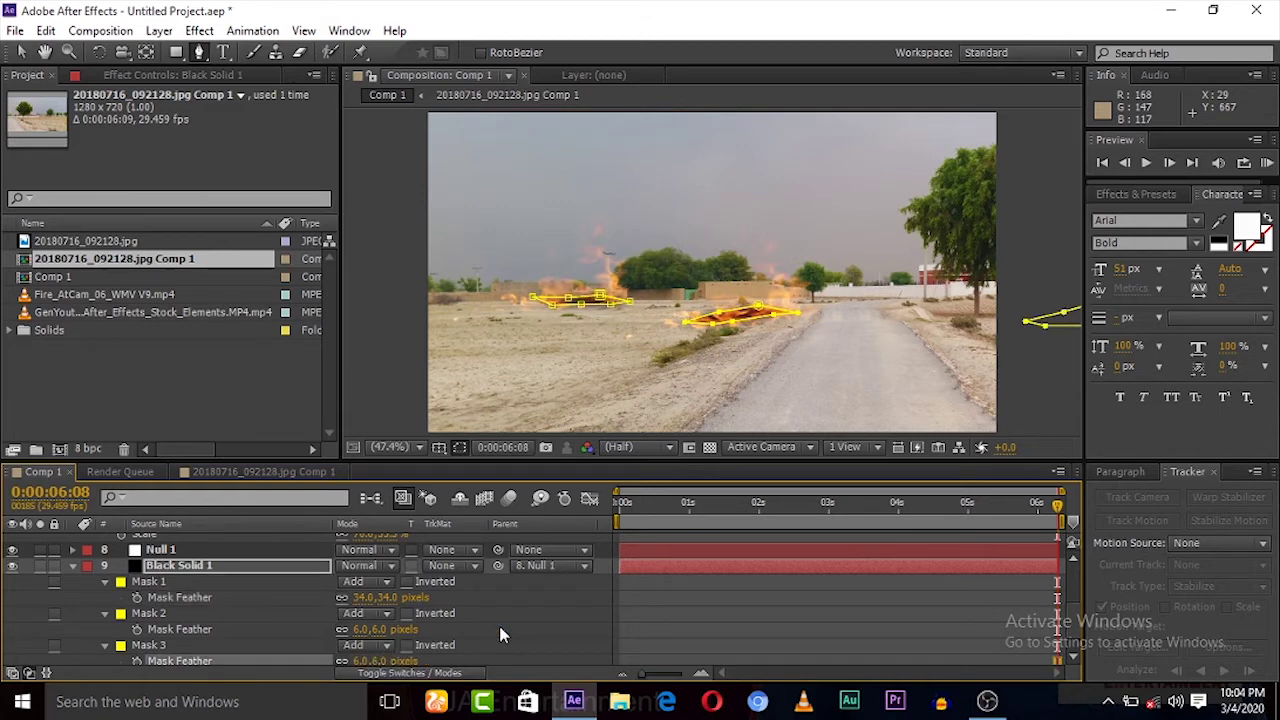
# Deselect the solid and RAM-preview Comp 1 from the first frame
pyautogui.click(499, 626)
pyautogui.click(1103, 163)
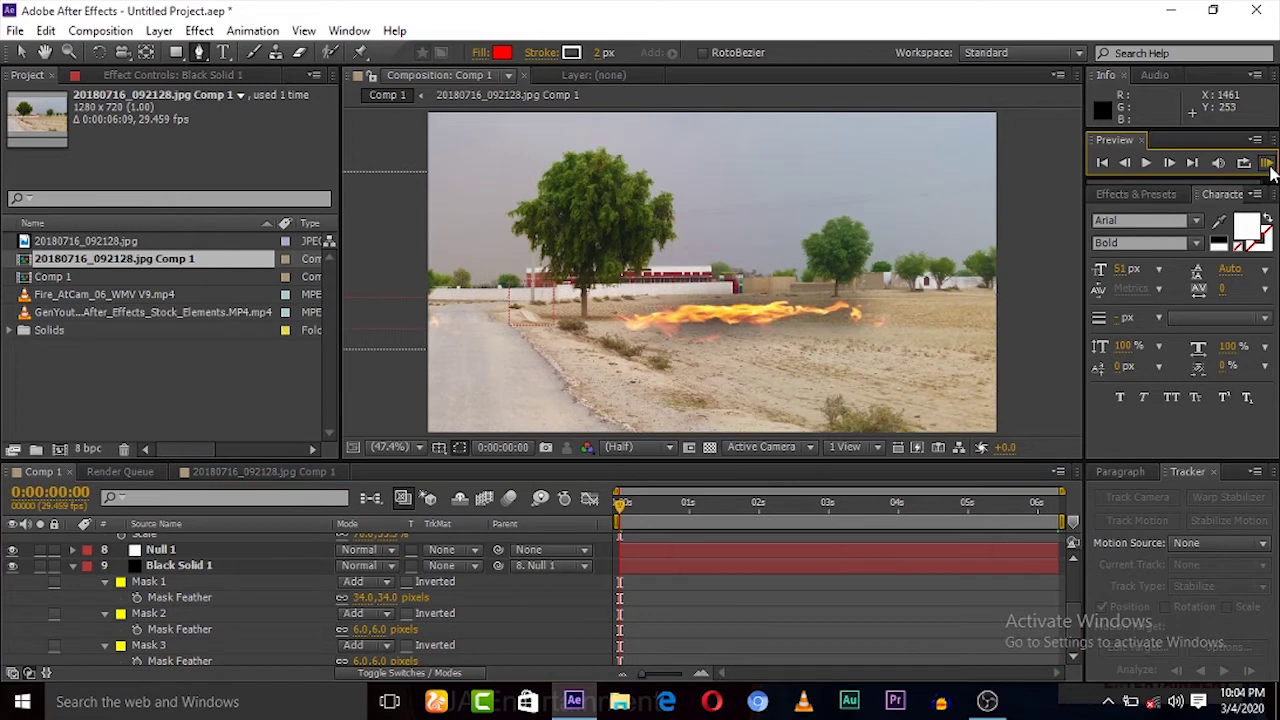
pyautogui.click(1267, 163)
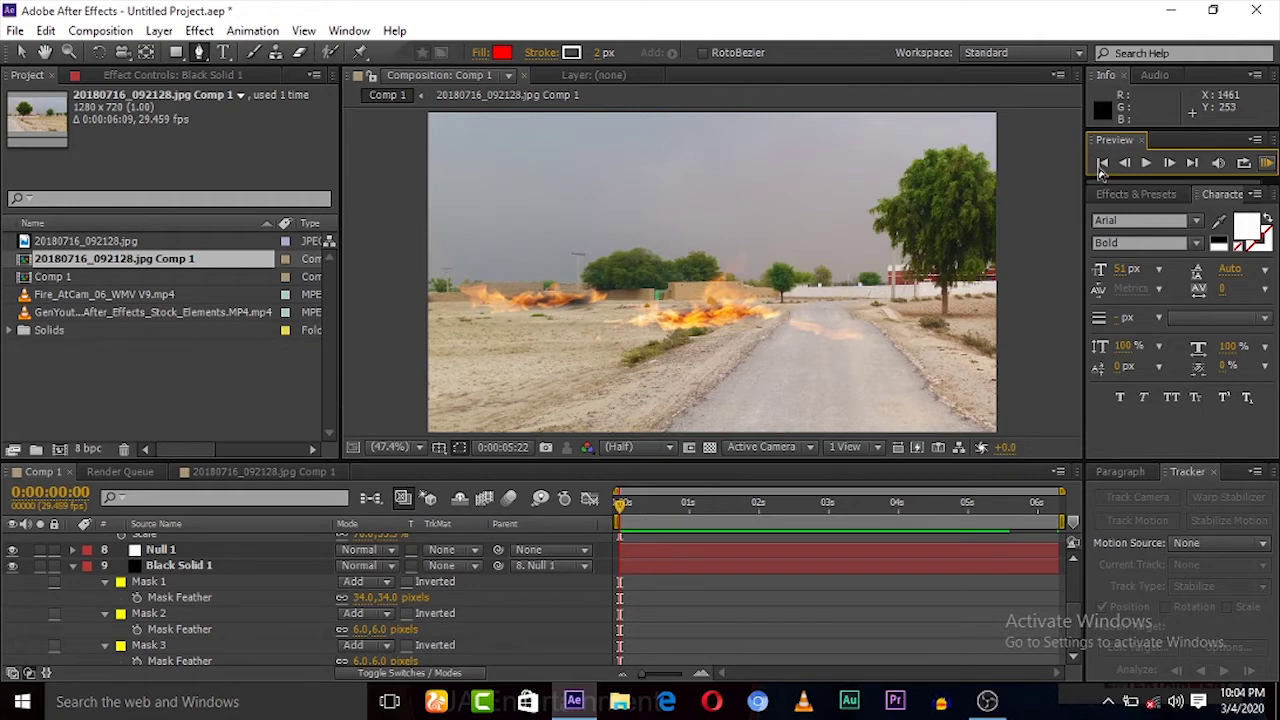
# Stop the preview at frame 0, lower Mask 1 feather to 14 pixels, and return to Selection tool
pyautogui.click(1101, 168)
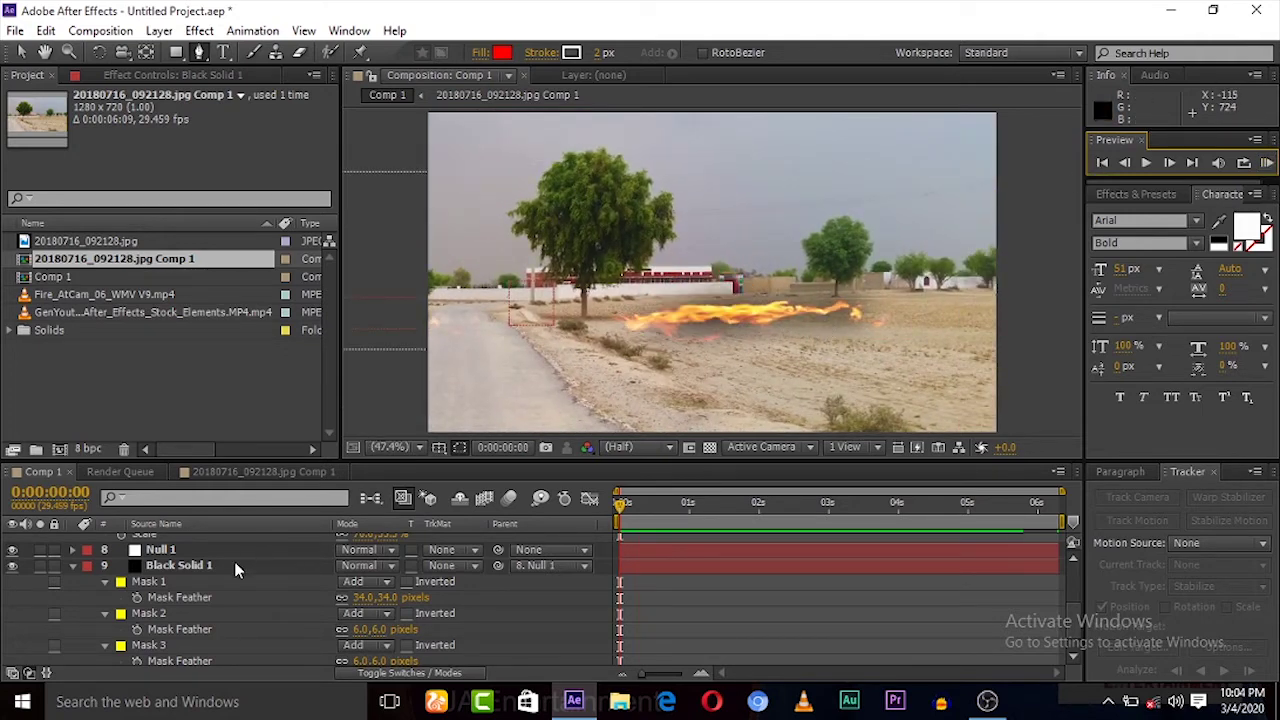
pyautogui.click(193, 597)
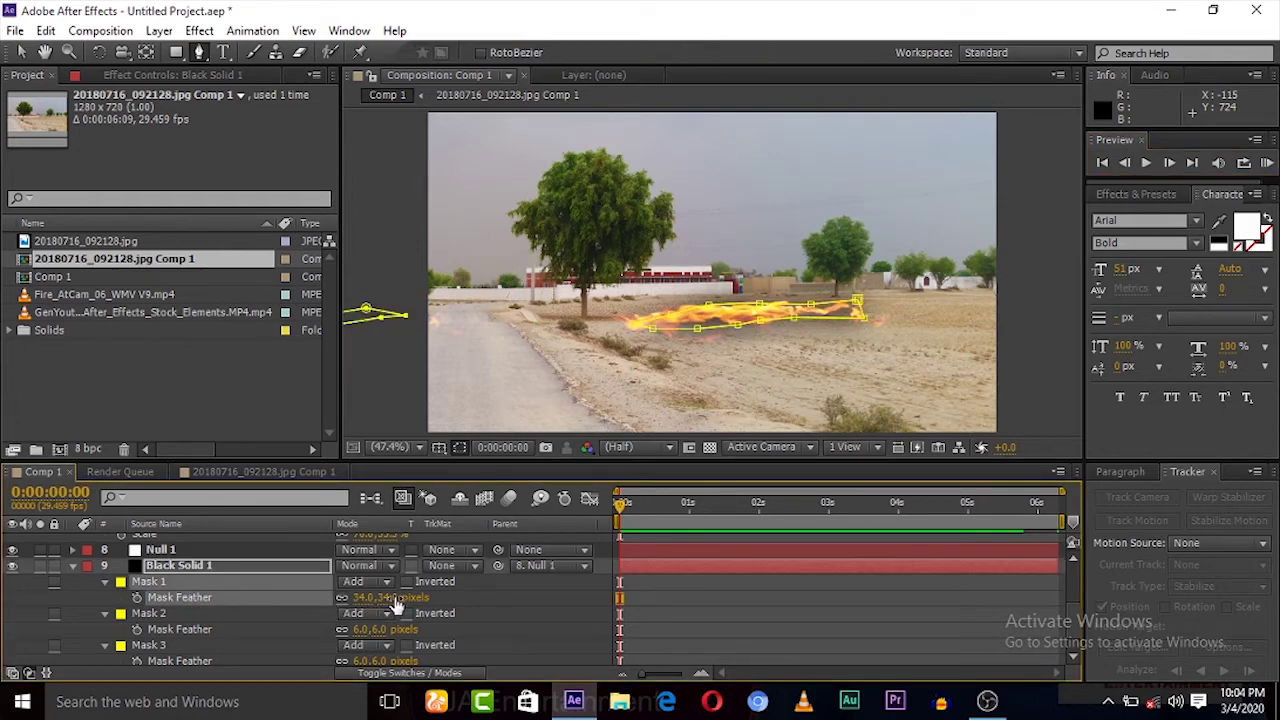
pyautogui.moveTo(395, 605); pyautogui.dragTo(366, 597)
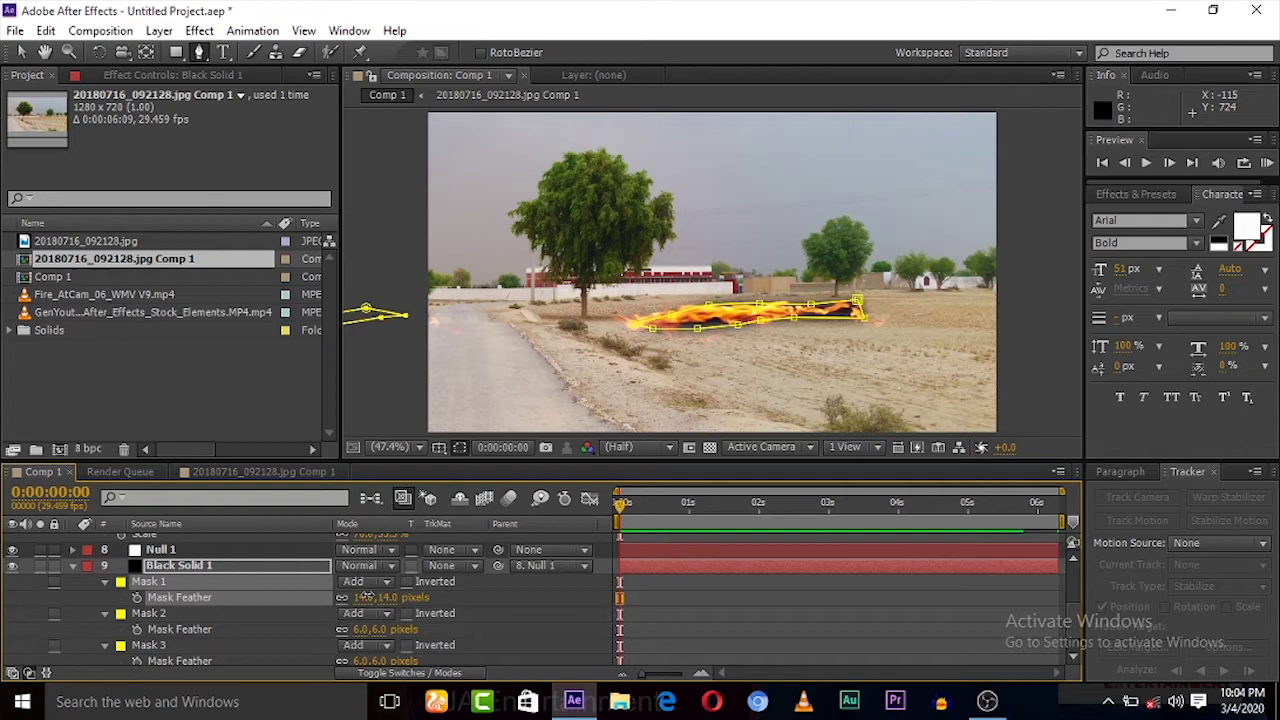
pyautogui.click(520, 588)
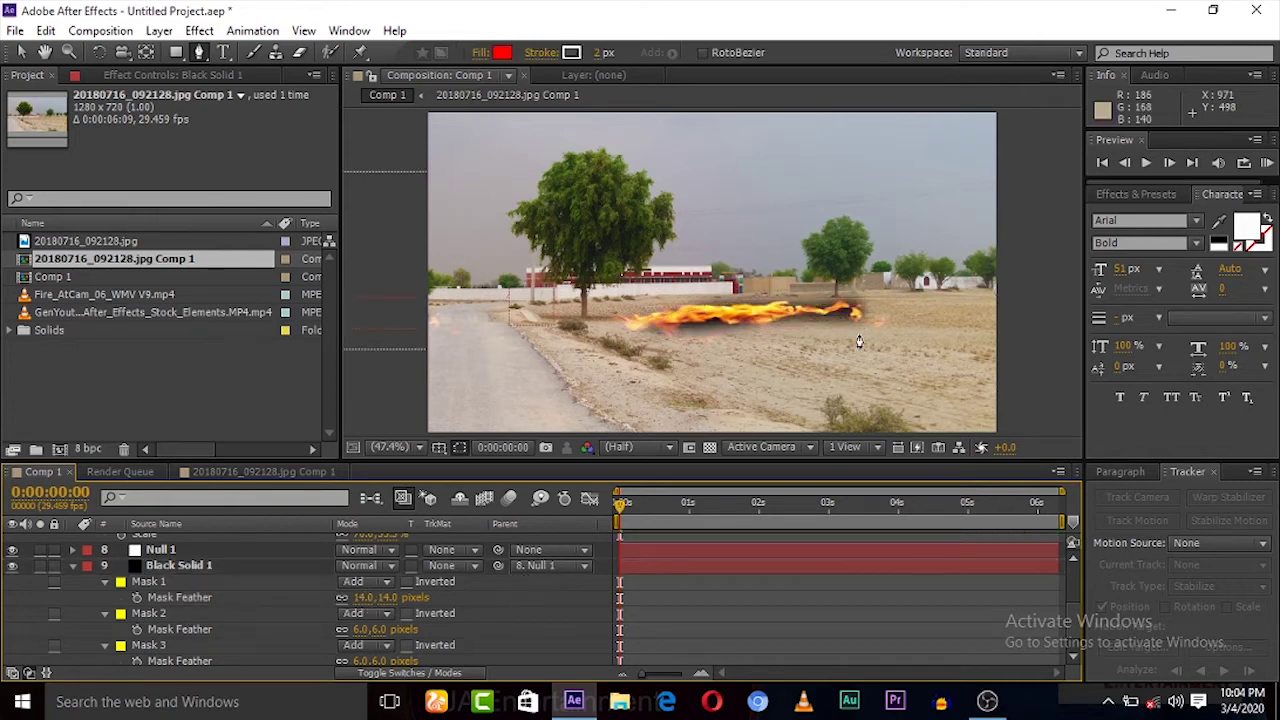
pyautogui.click(21, 54)
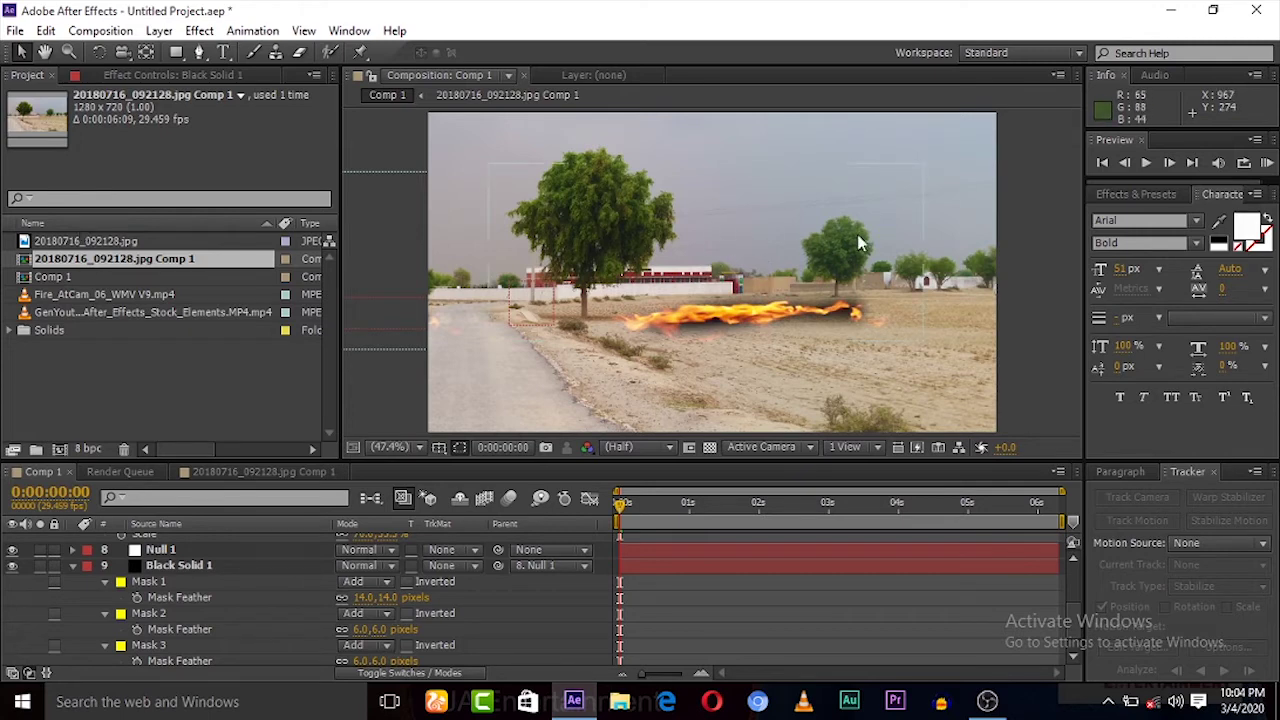
# Add the GenYout smoke clip atop Comp 1 in Screen mode and nudge it upward
pyautogui.click(167, 316)
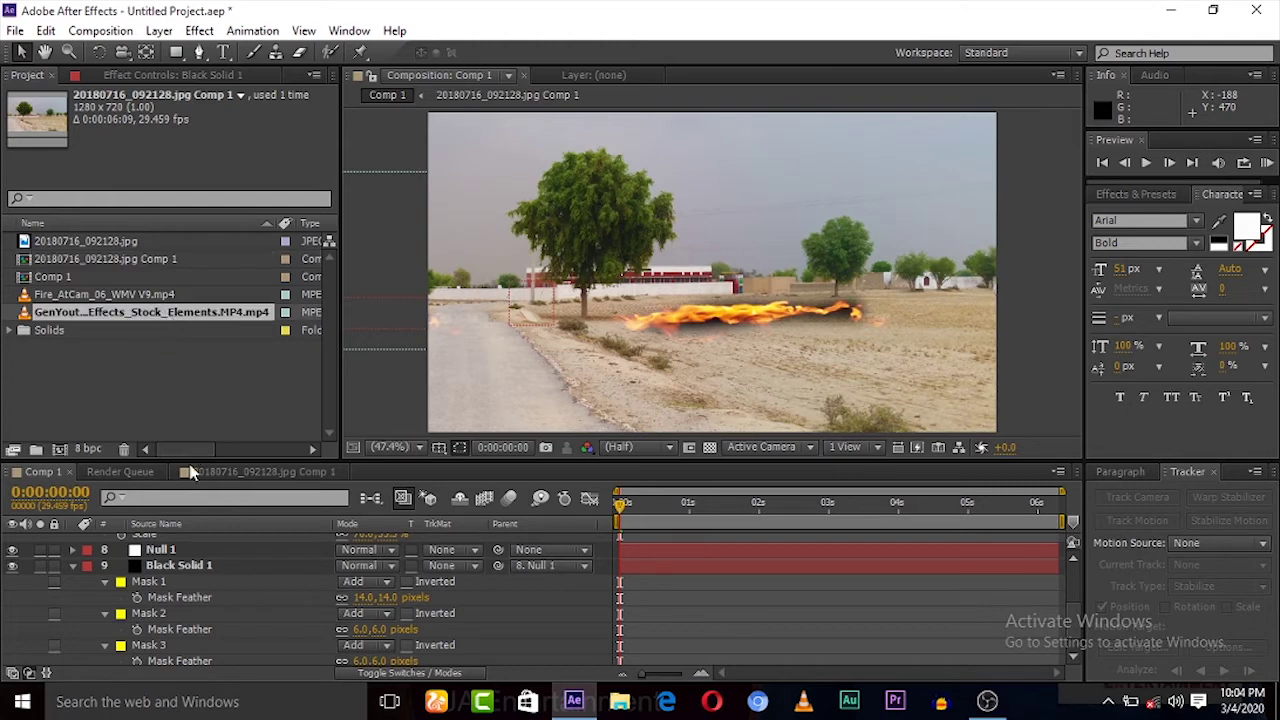
pyautogui.scroll(5, 203, 549)
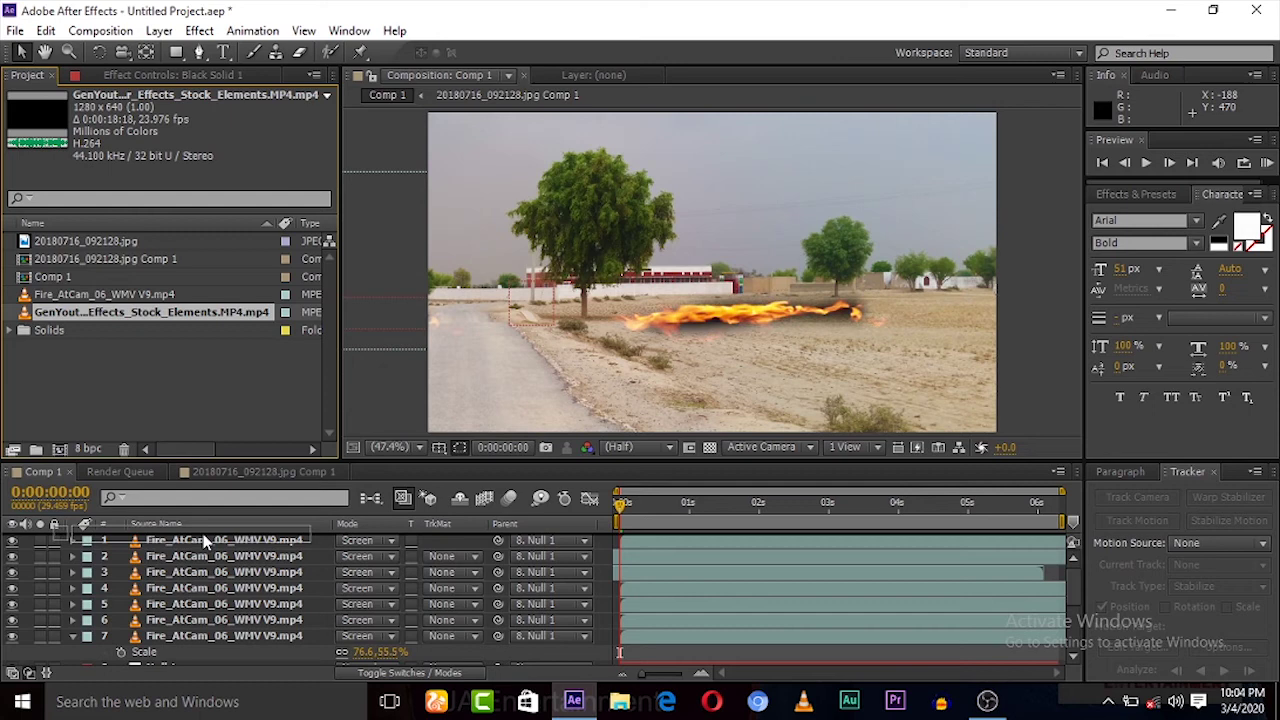
pyautogui.hotkey('ctrl', '/')
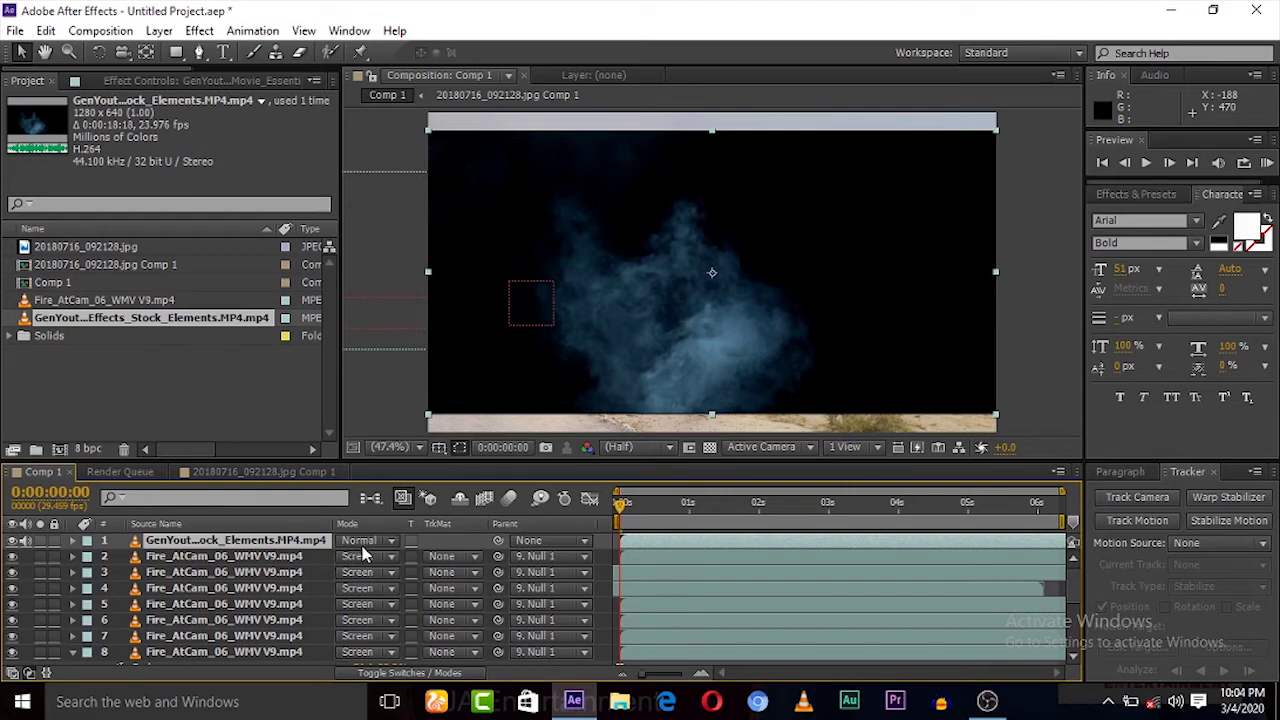
pyautogui.click(378, 540)
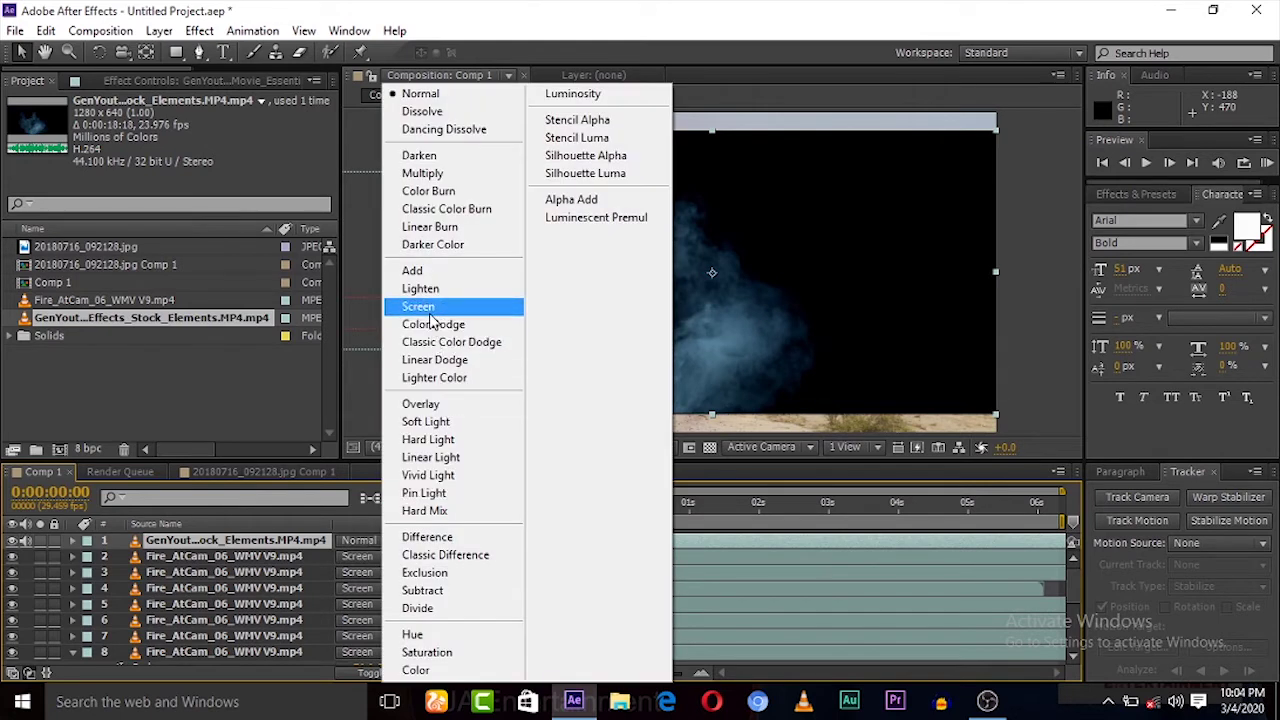
pyautogui.click(432, 314)
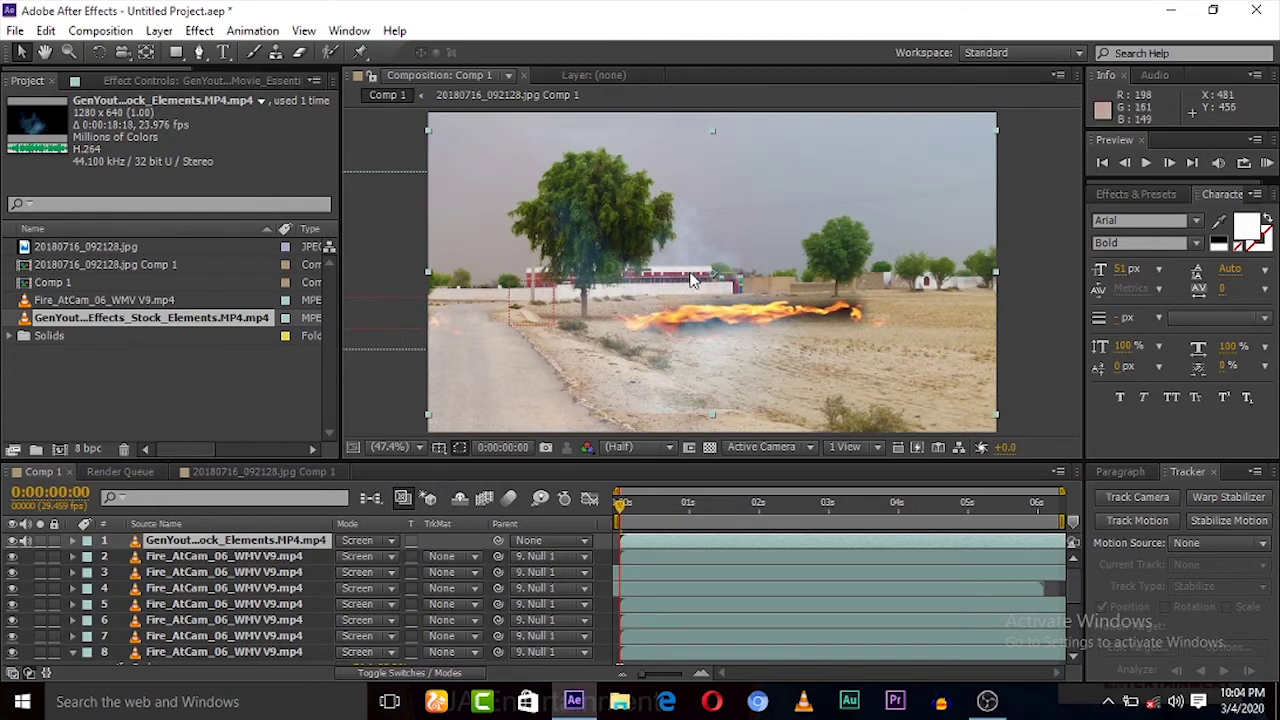
pyautogui.moveTo(727, 280); pyautogui.dragTo(726, 232)
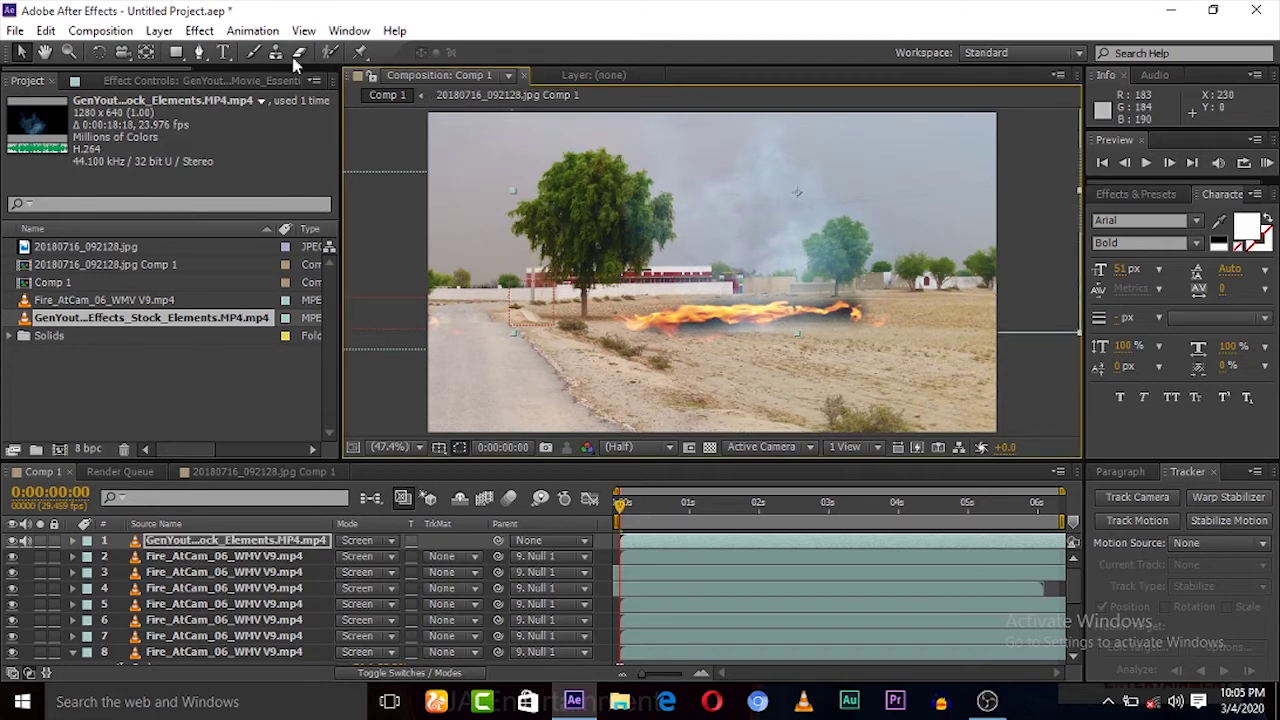
# Trace a closed smoke mask along the fire line, up the tree, and across the sky
pyautogui.click(198, 53)
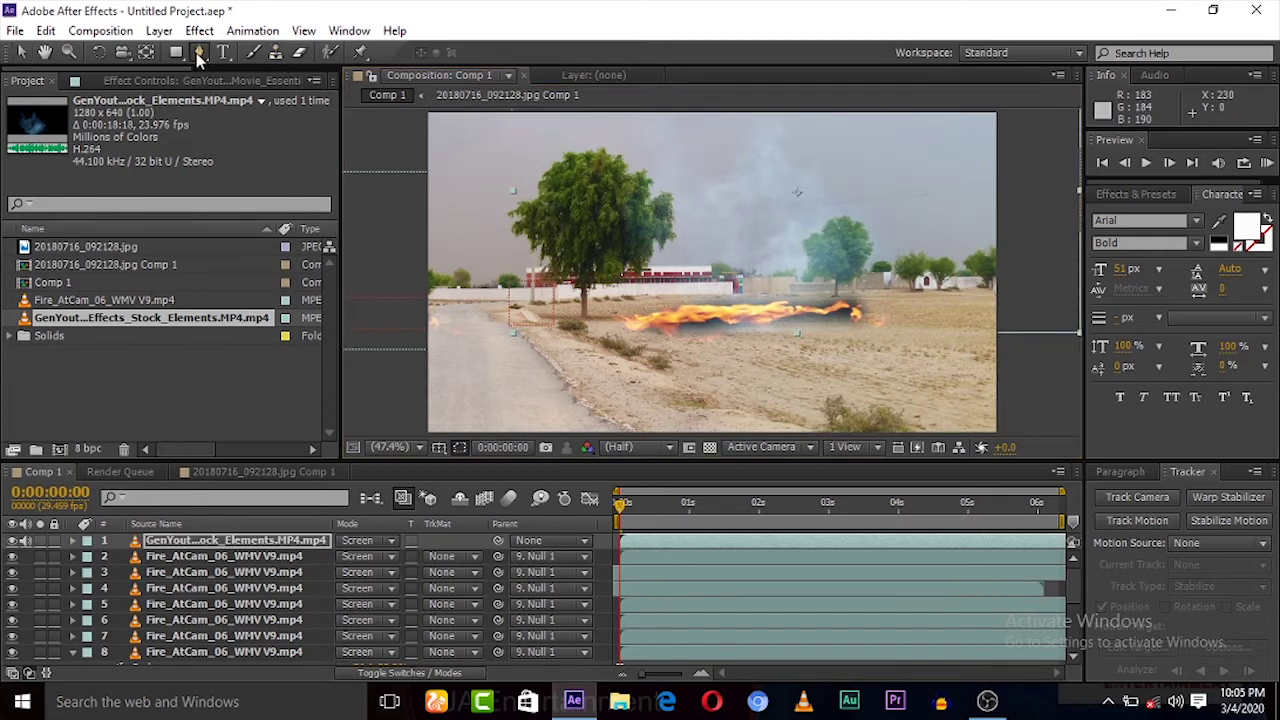
pyautogui.click(885, 298)
pyautogui.click(848, 319)
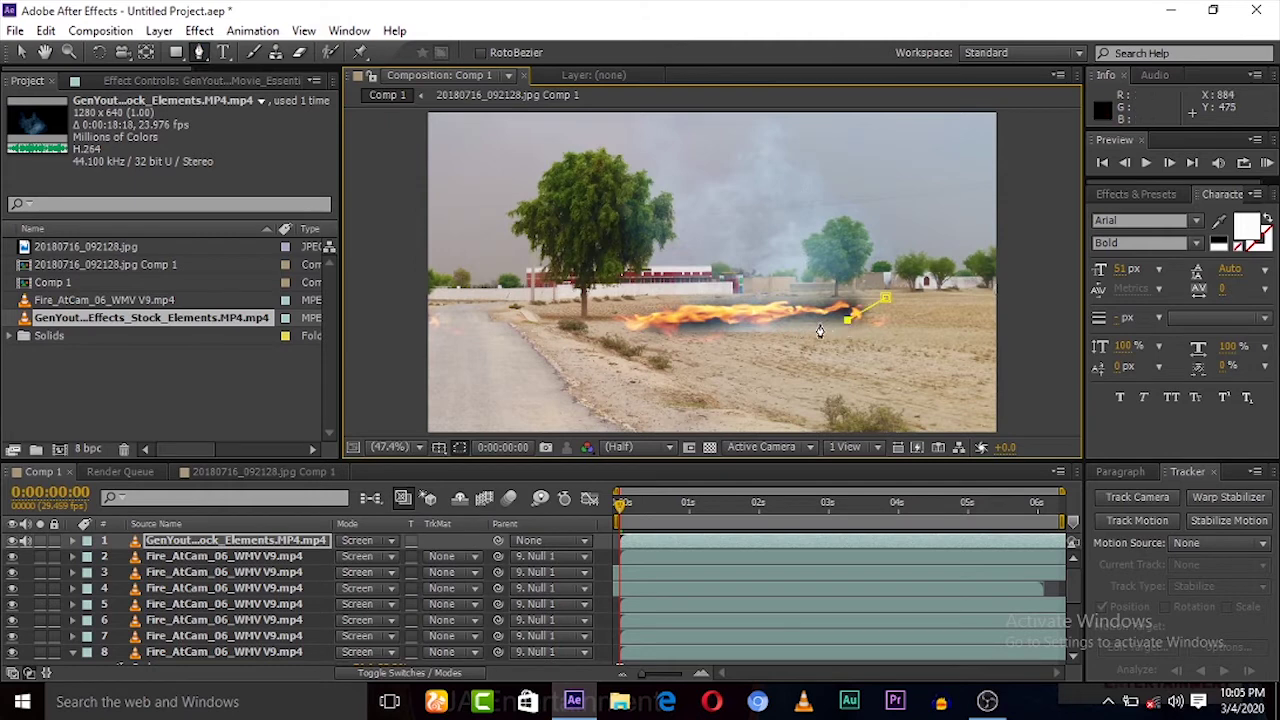
pyautogui.click(819, 323)
pyautogui.click(792, 323)
pyautogui.click(736, 319)
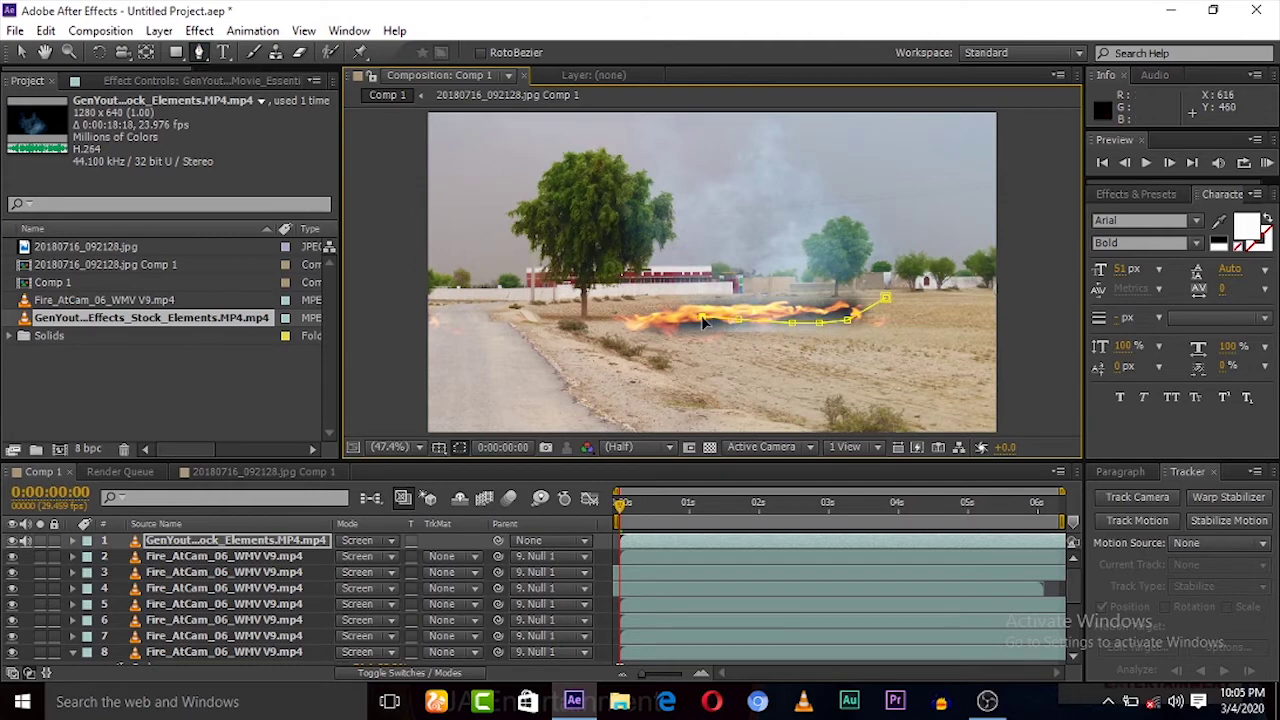
pyautogui.click(702, 317)
pyautogui.click(656, 307)
pyautogui.click(604, 264)
pyautogui.click(606, 178)
pyautogui.click(619, 121)
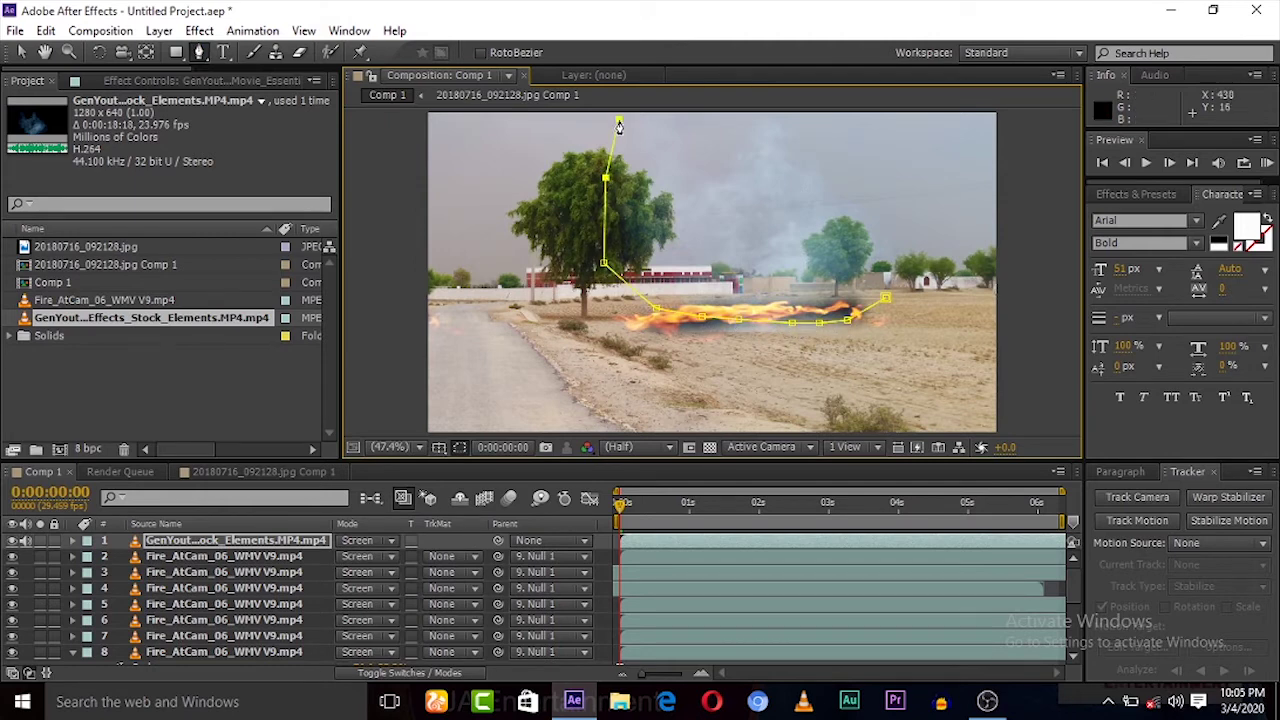
pyautogui.click(768, 113)
pyautogui.click(915, 113)
pyautogui.click(950, 188)
pyautogui.click(923, 281)
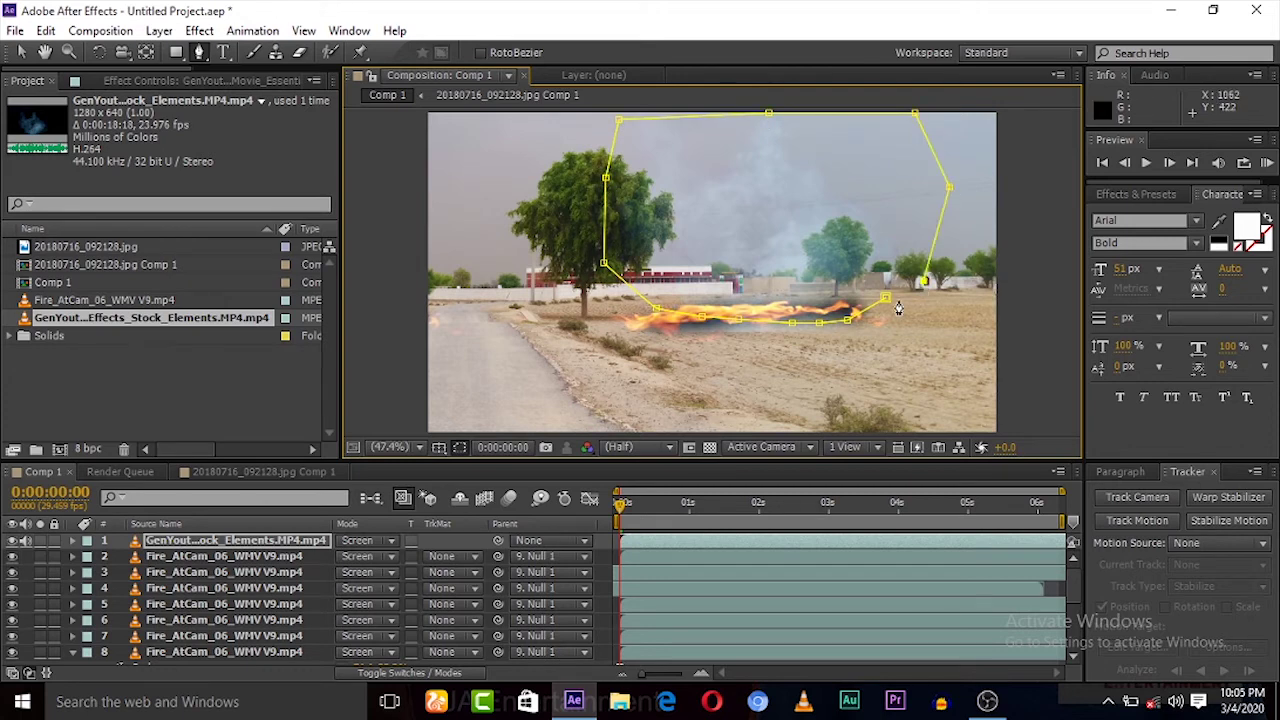
pyautogui.click(886, 298)
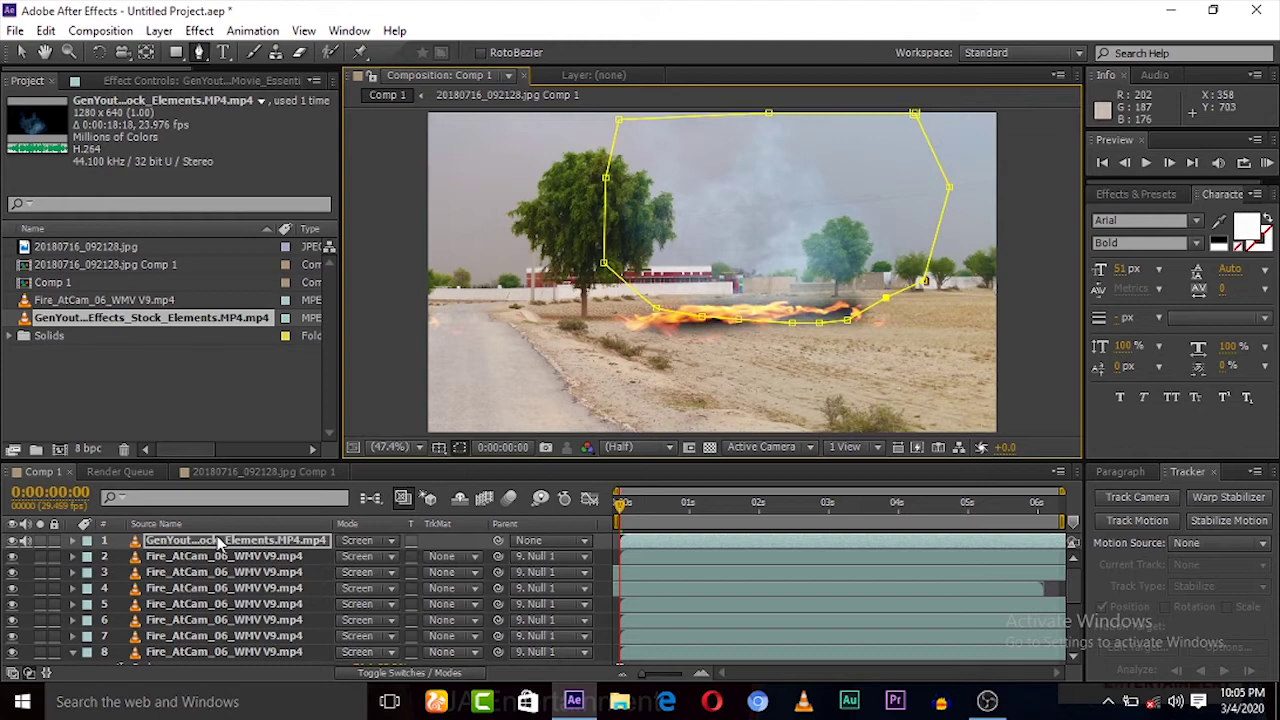
# Feather the smoke layer's Mask 1 by 16 pixels and select the layer
pyautogui.click(218, 541)
pyautogui.press('f')
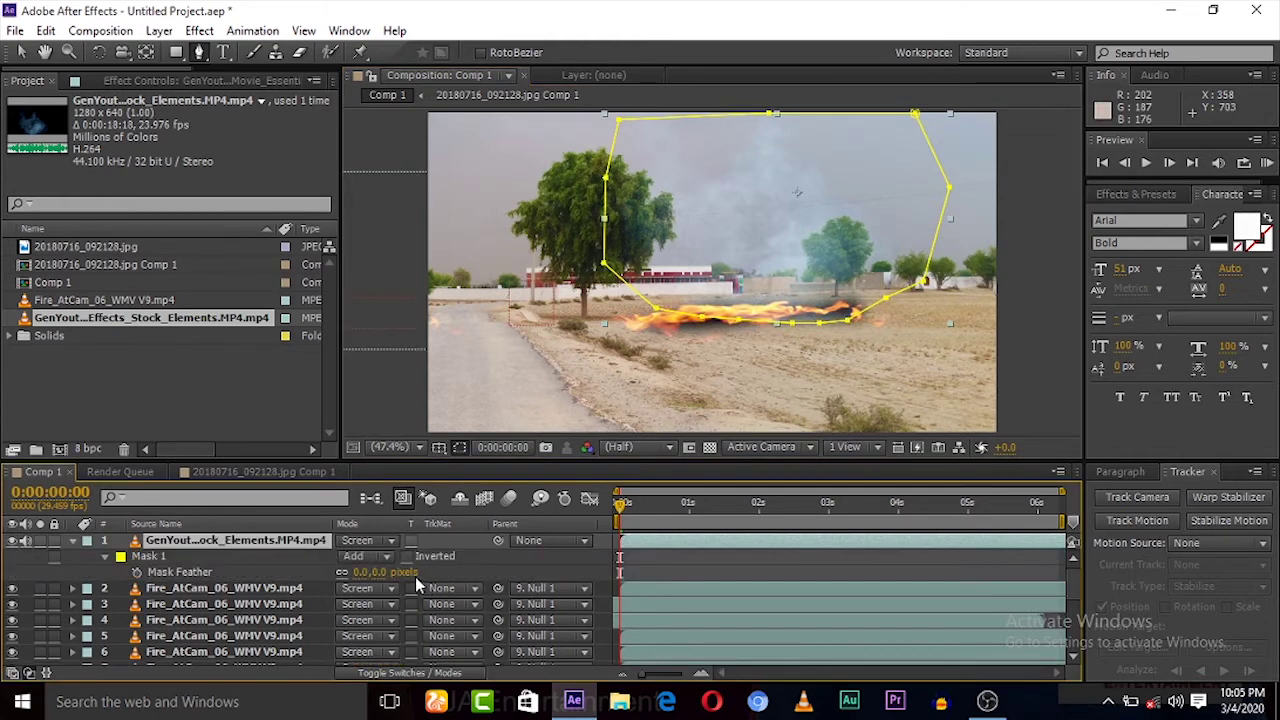
pyautogui.moveTo(376, 573); pyautogui.dragTo(397, 570)
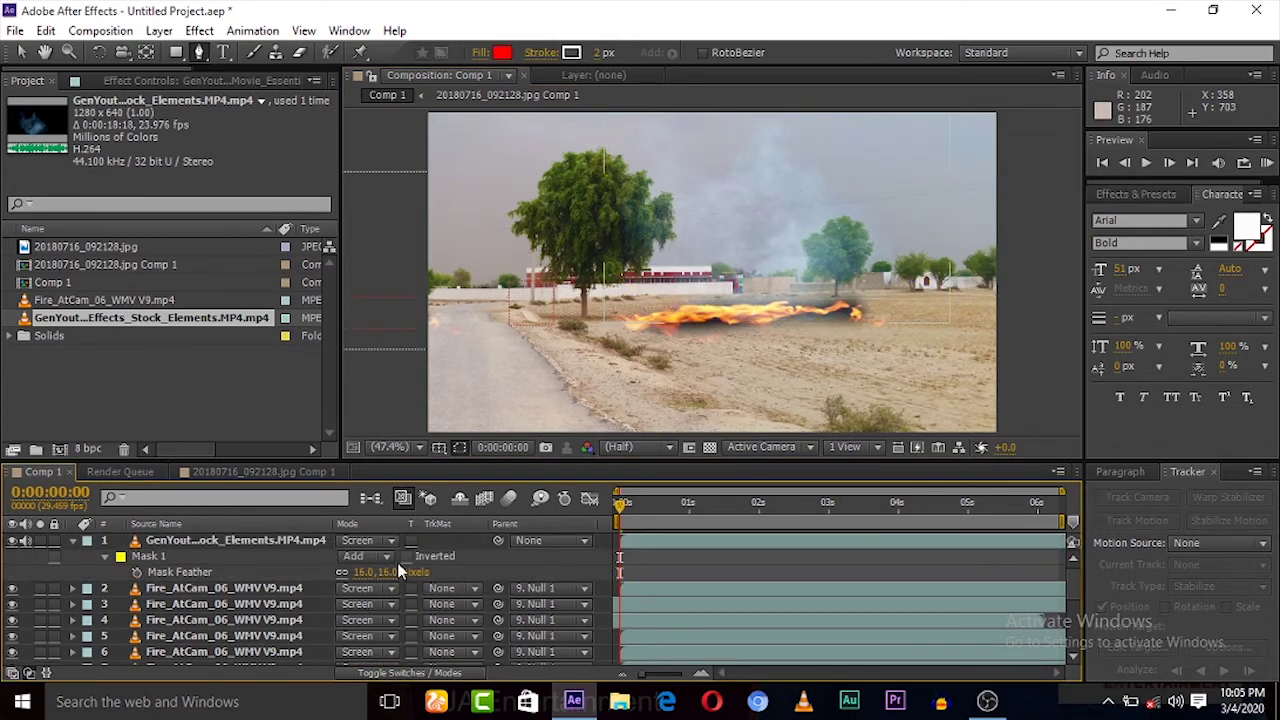
pyautogui.click(281, 545)
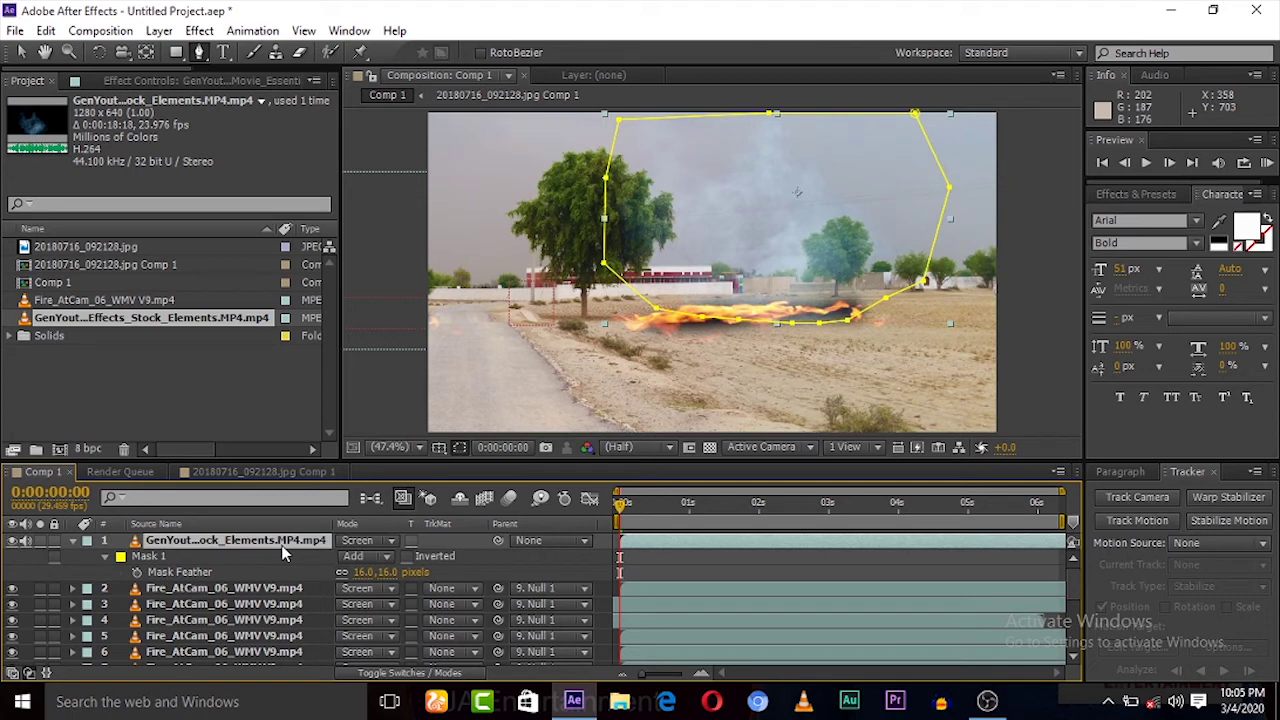
# Duplicate the masked smoke layer and parent the top smoke copy to Null 1
pyautogui.hotkey('ctrl', 'd')
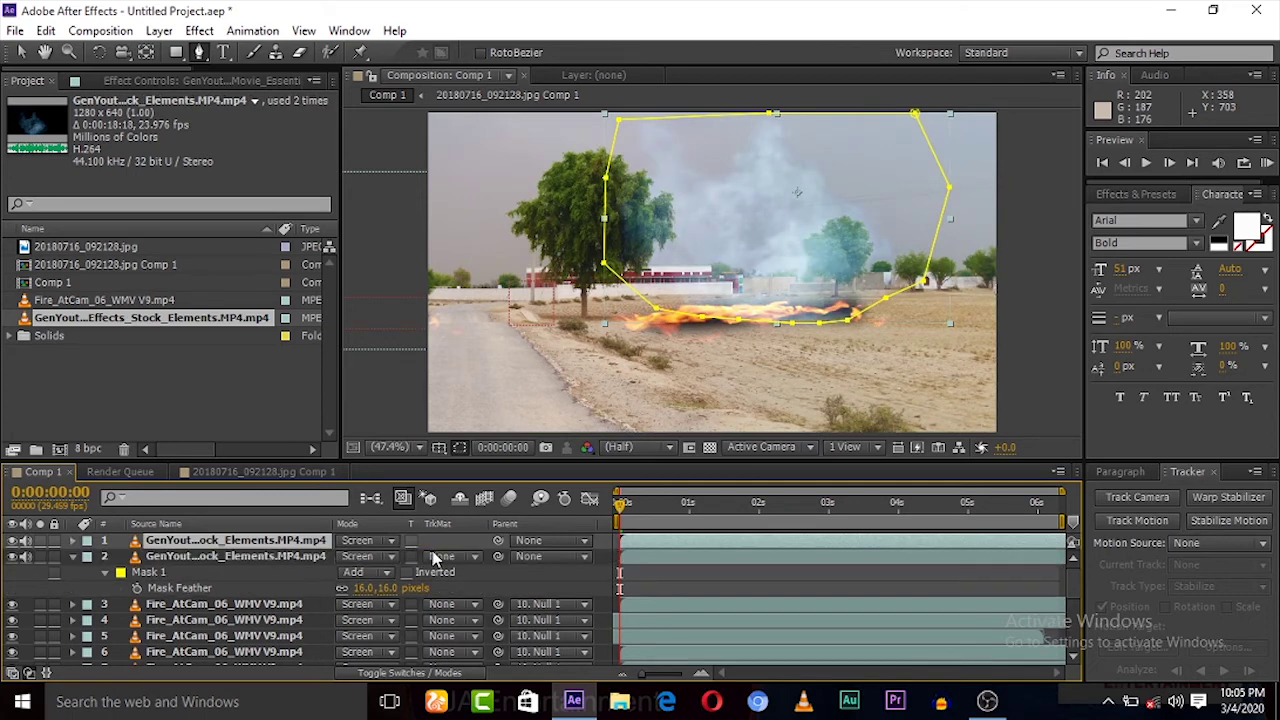
pyautogui.click(485, 569)
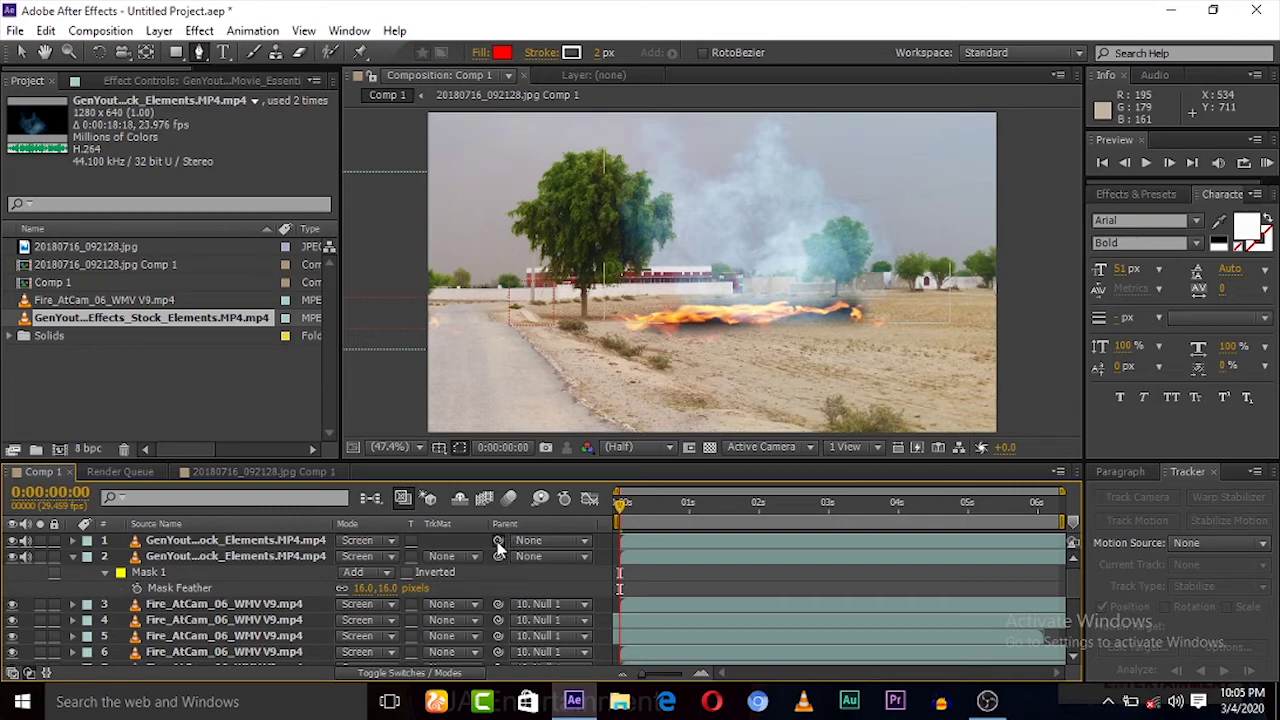
pyautogui.scroll(-5, 210, 632)
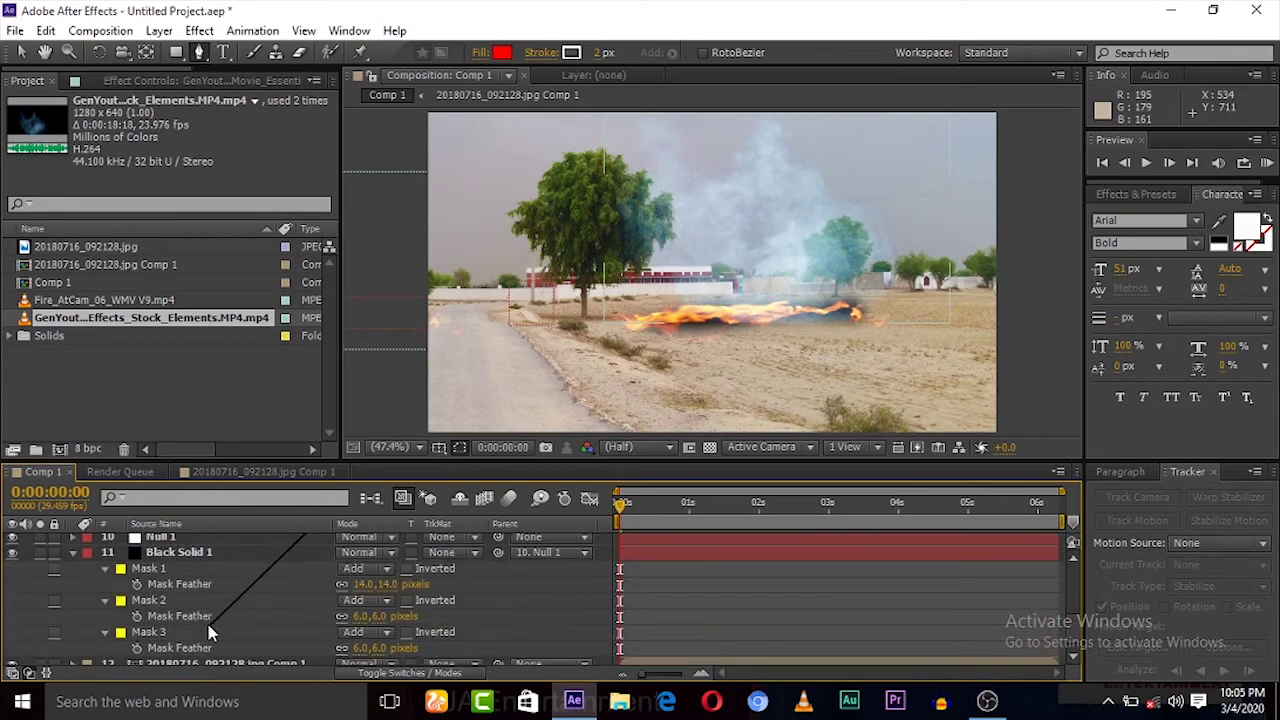
pyautogui.scroll(2, 202, 577)
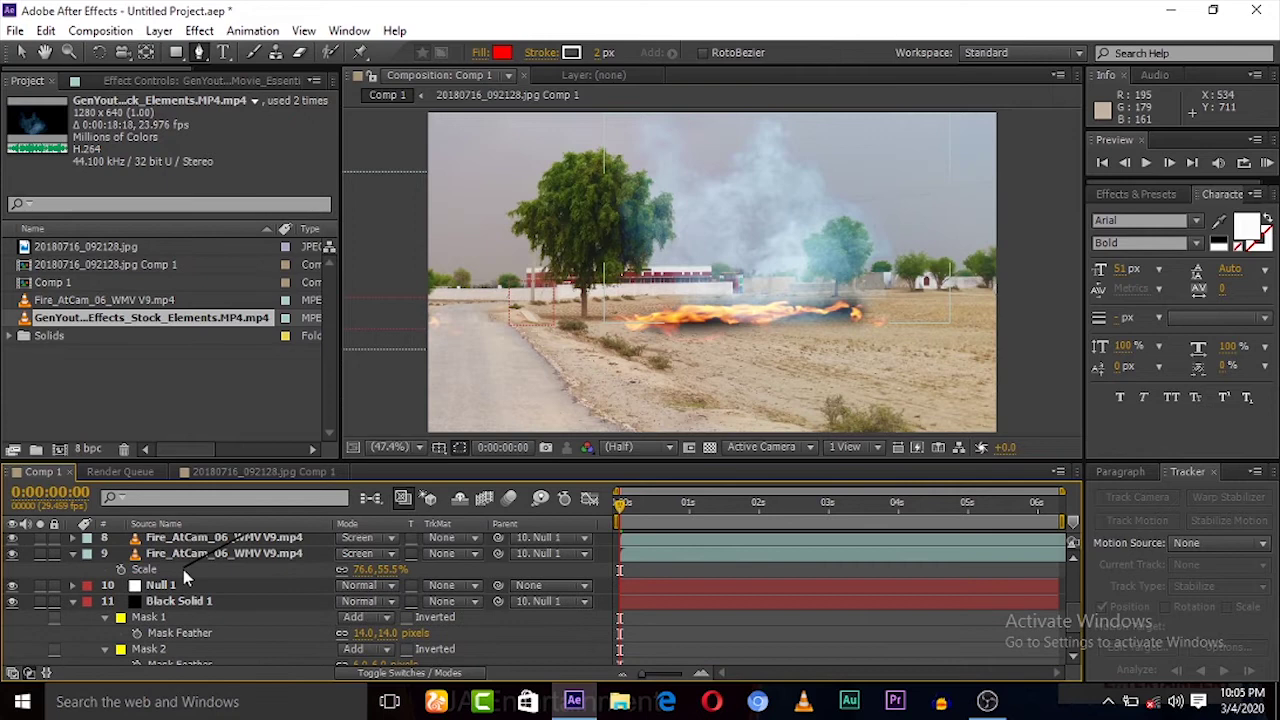
pyautogui.scroll(5, 183, 569)
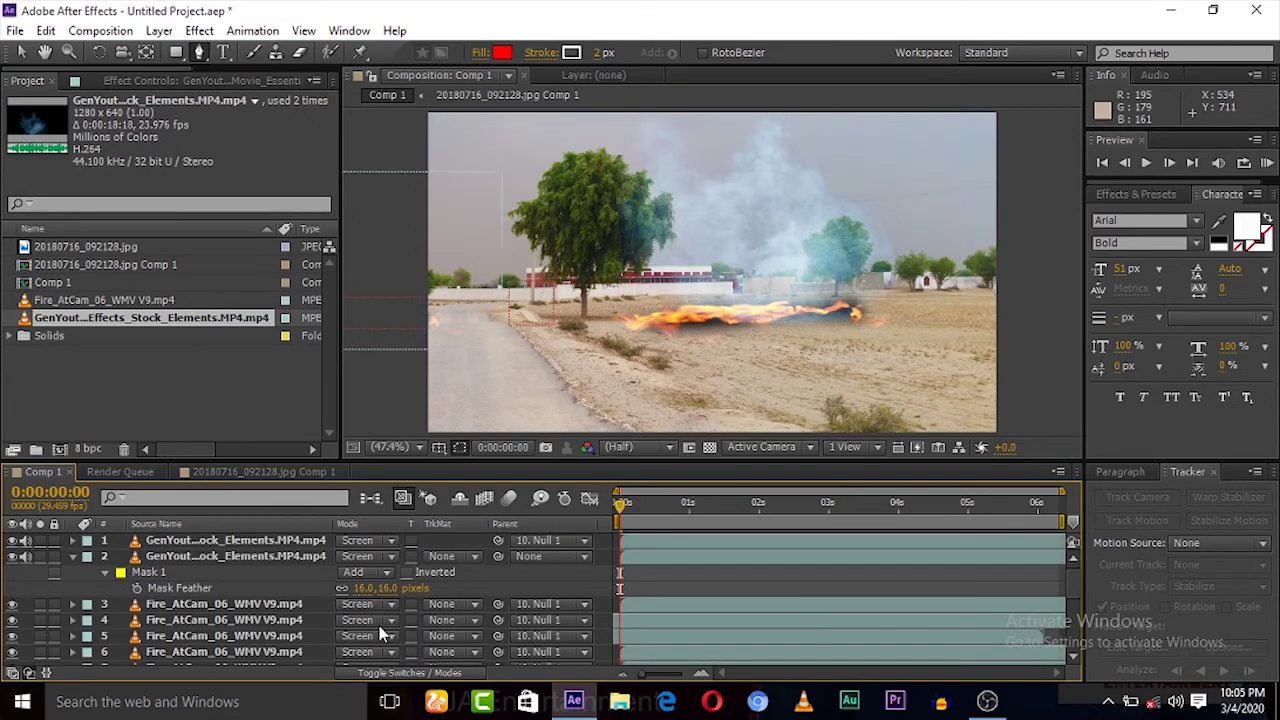
pyautogui.click(303, 543)
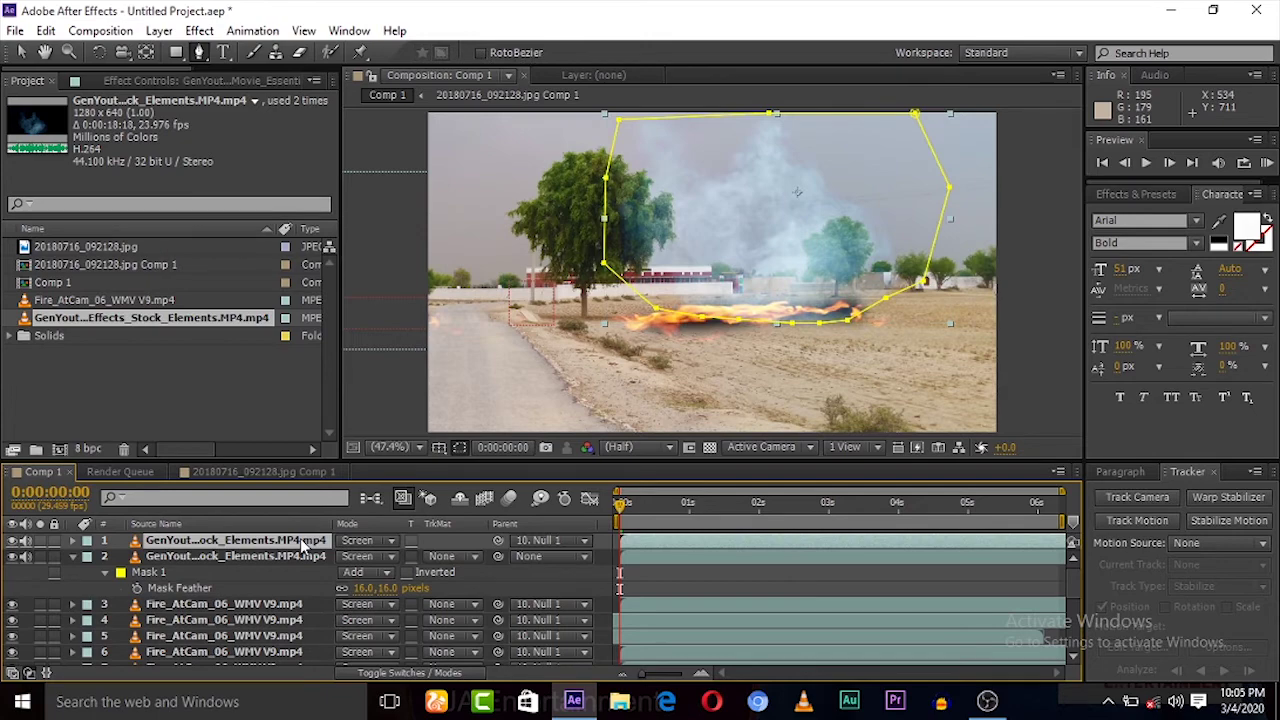
pyautogui.moveTo(499, 556); pyautogui.dragTo(178, 565)
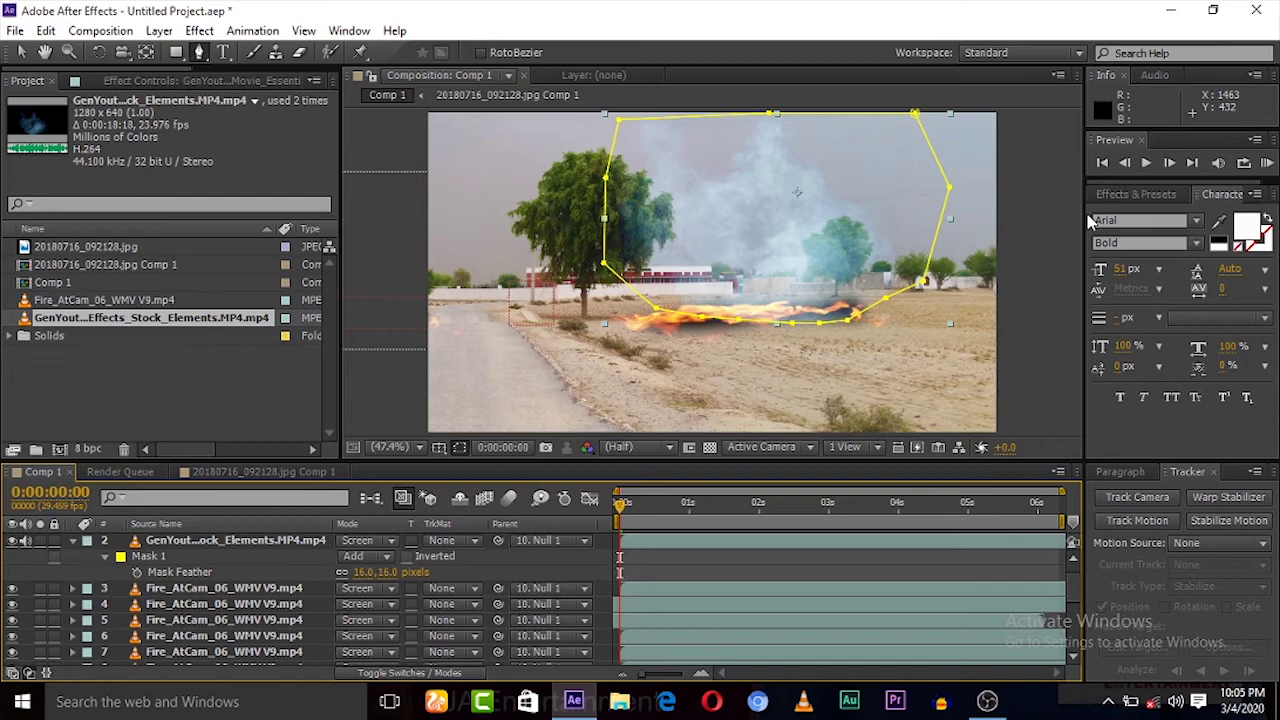
# RAM-preview the smoke from the first frame, then stop and select the masked smoke layer
pyautogui.click(1104, 165)
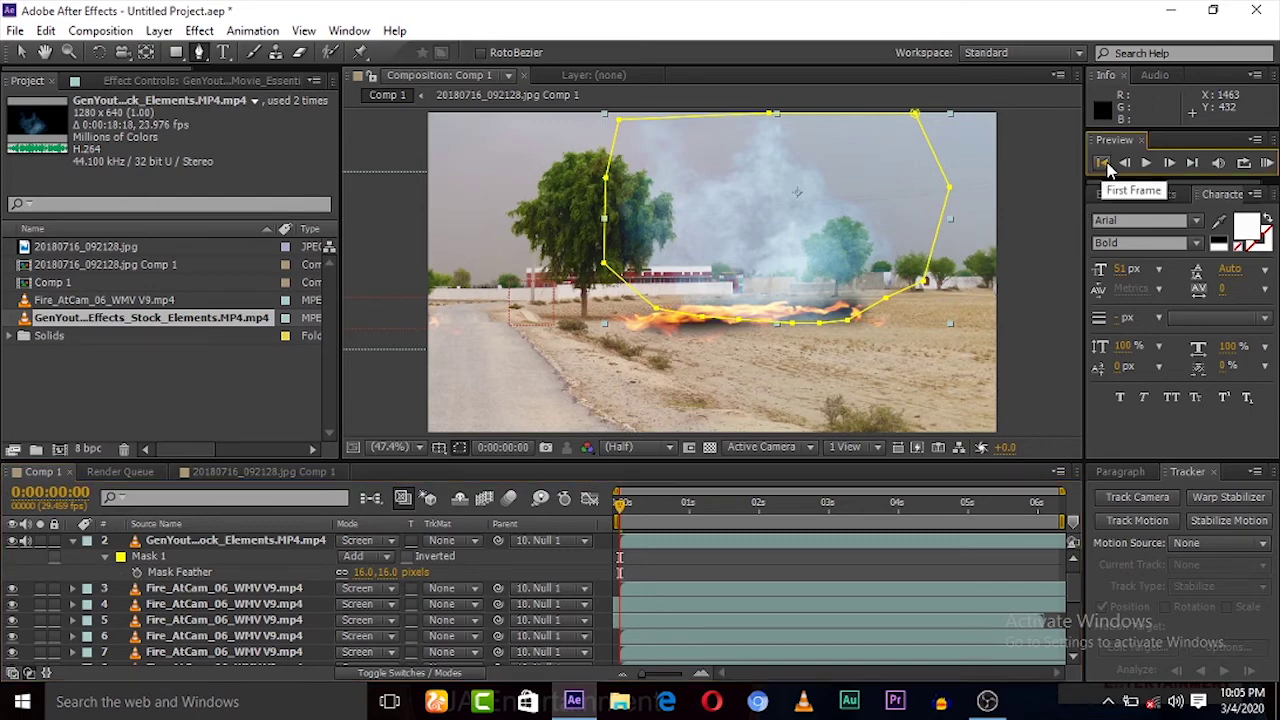
pyautogui.click(1267, 163)
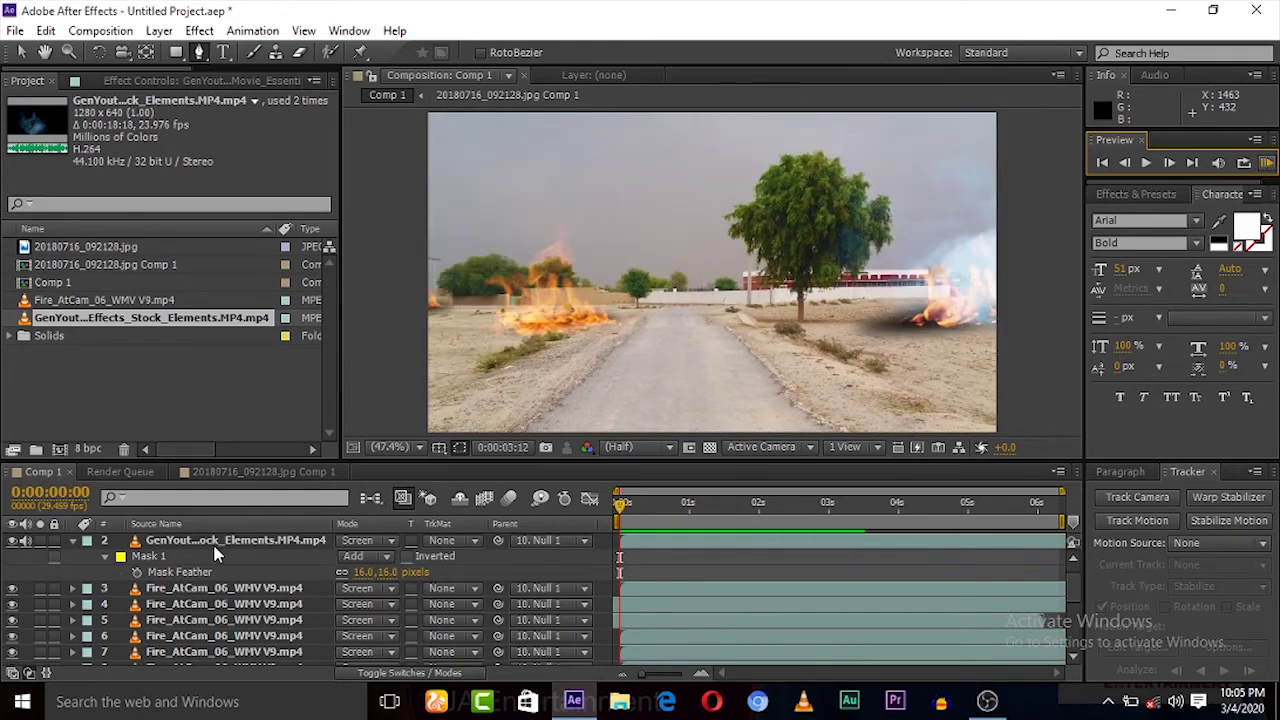
pyautogui.click(215, 555)
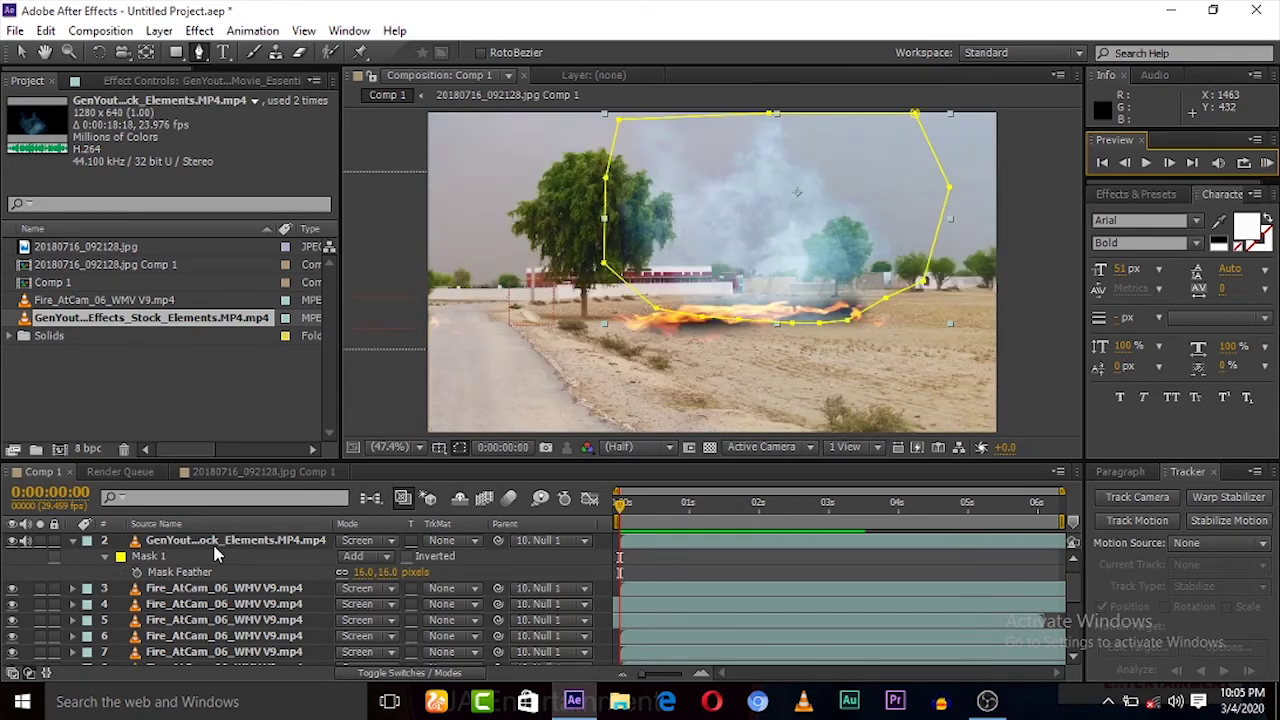
pyautogui.click(215, 542)
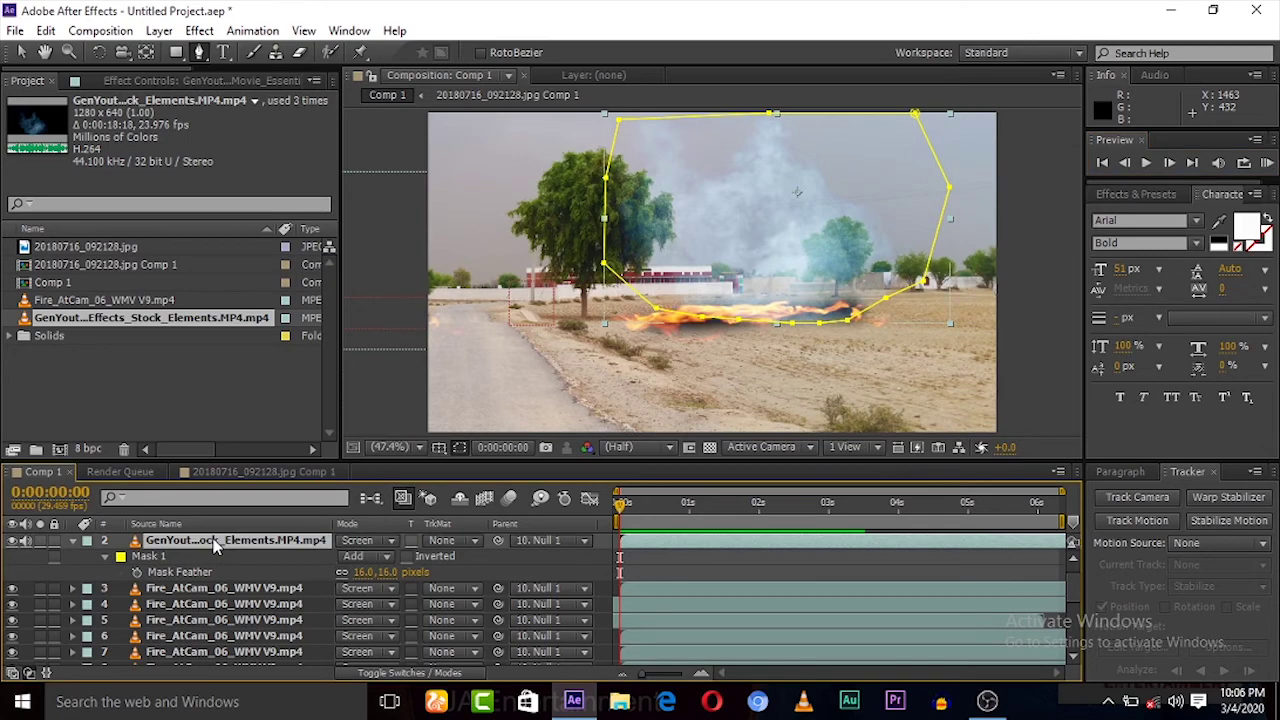
# Duplicate the masked smoke twice, placing the copies over the tree and left roadside fires for four smoke layers
pyautogui.hotkey('ctrl', 'd')
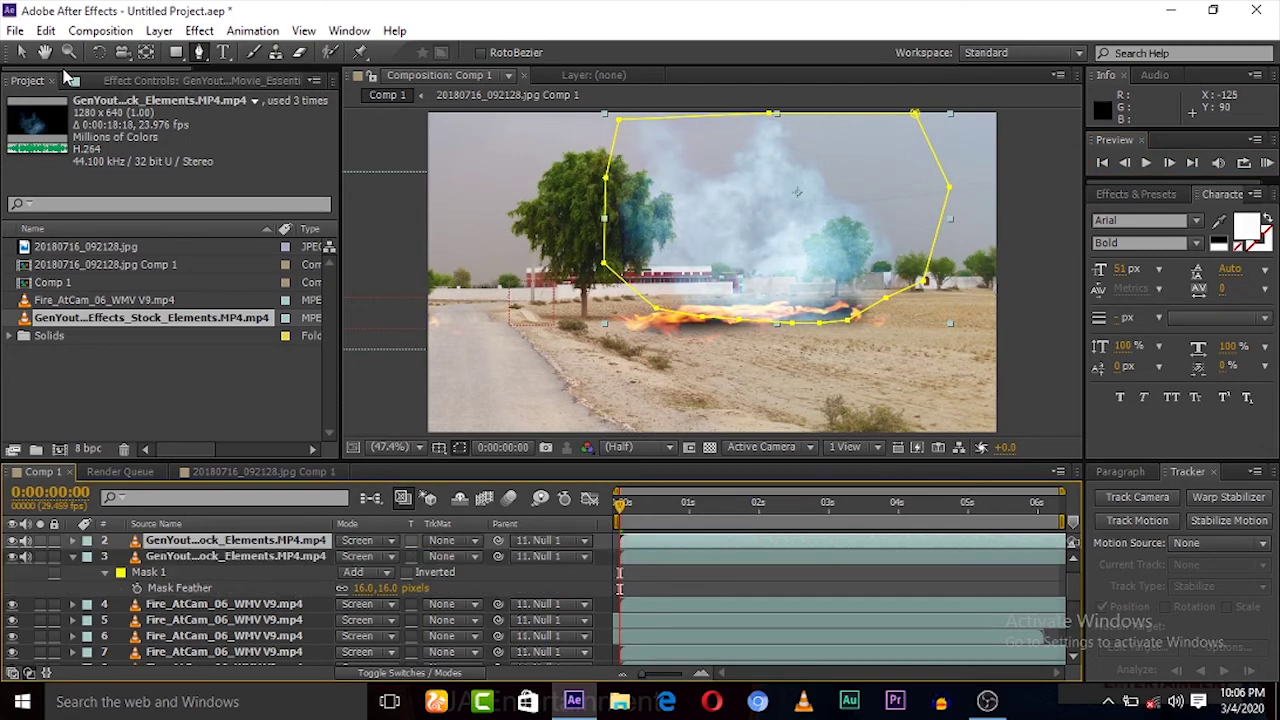
pyautogui.click(15, 30)
pyautogui.moveTo(46, 30)
pyautogui.click(63, 6)
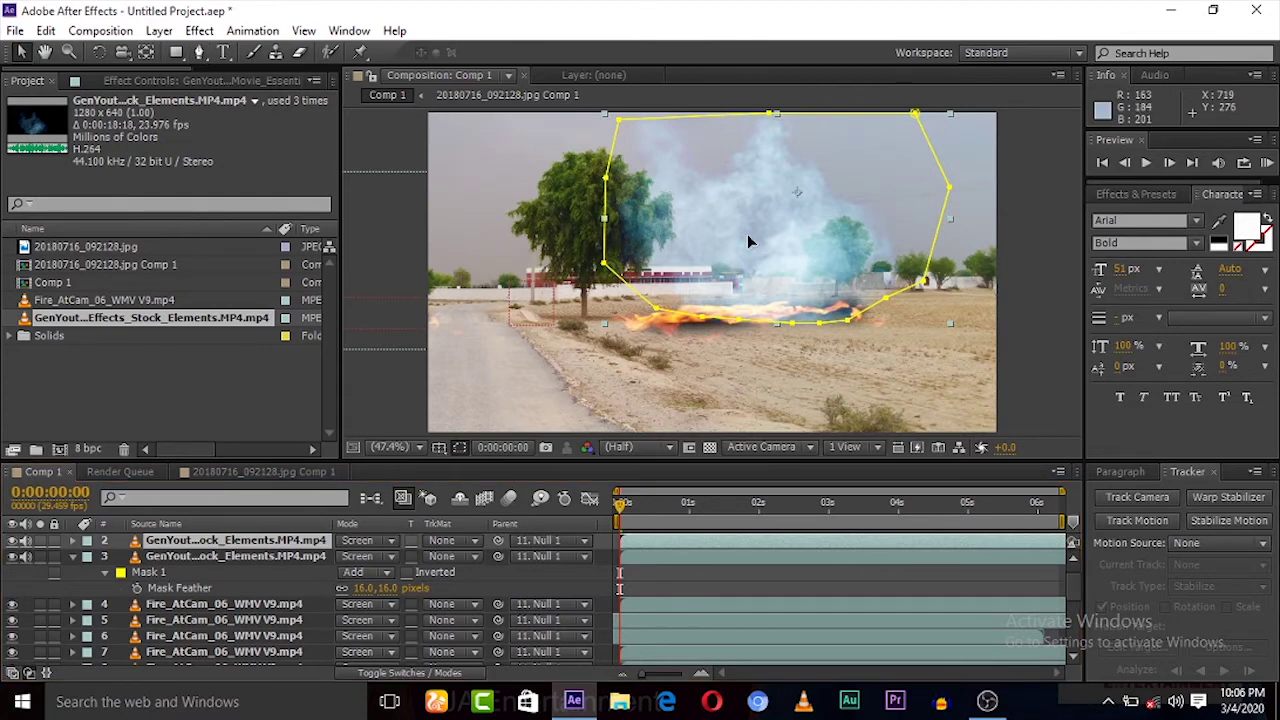
pyautogui.moveTo(747, 234); pyautogui.dragTo(317, 276)
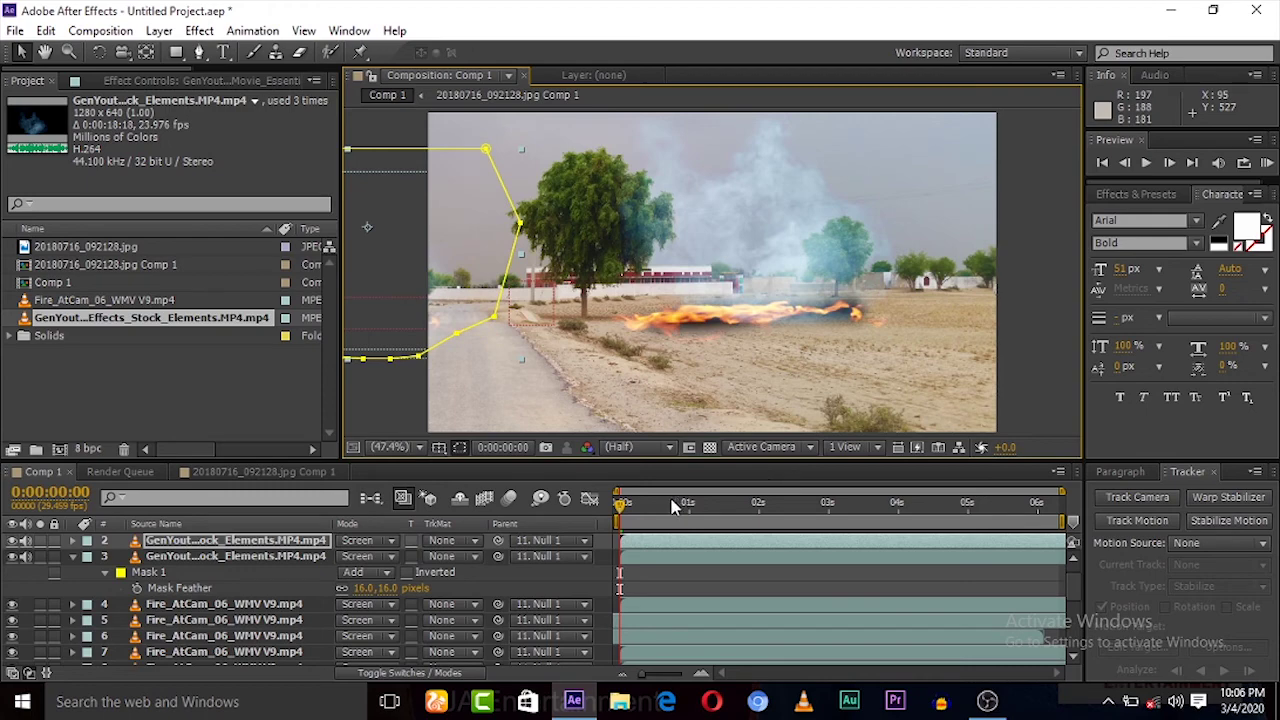
pyautogui.moveTo(636, 505); pyautogui.dragTo(936, 507)
pyautogui.moveTo(678, 316); pyautogui.dragTo(646, 297)
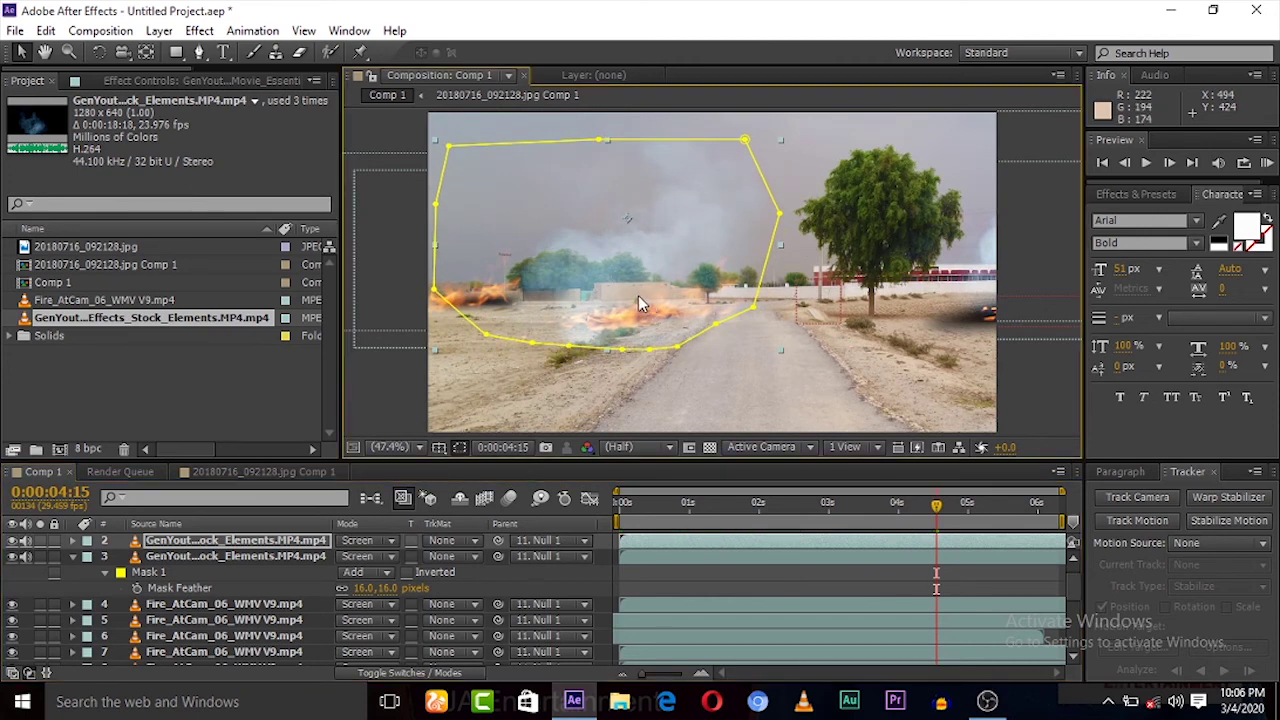
pyautogui.hotkey('ctrl', 'd')
pyautogui.moveTo(608, 280); pyautogui.dragTo(484, 251)
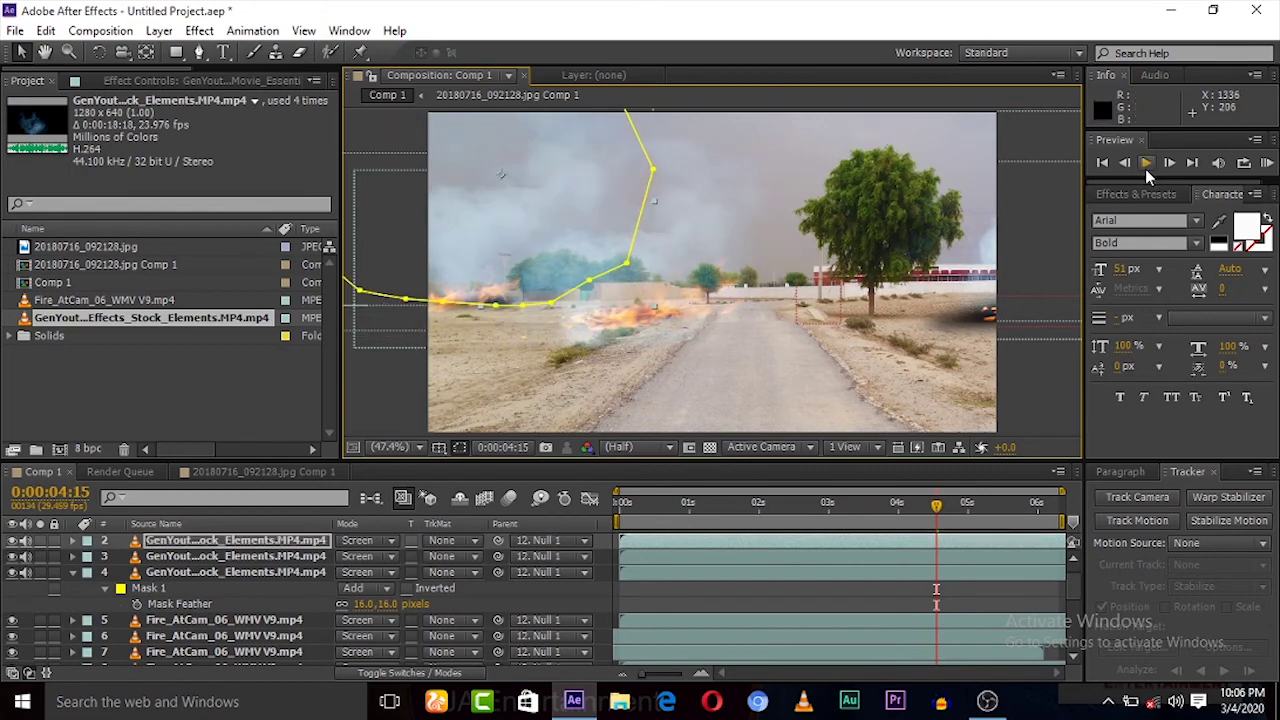
pyautogui.click(1101, 162)
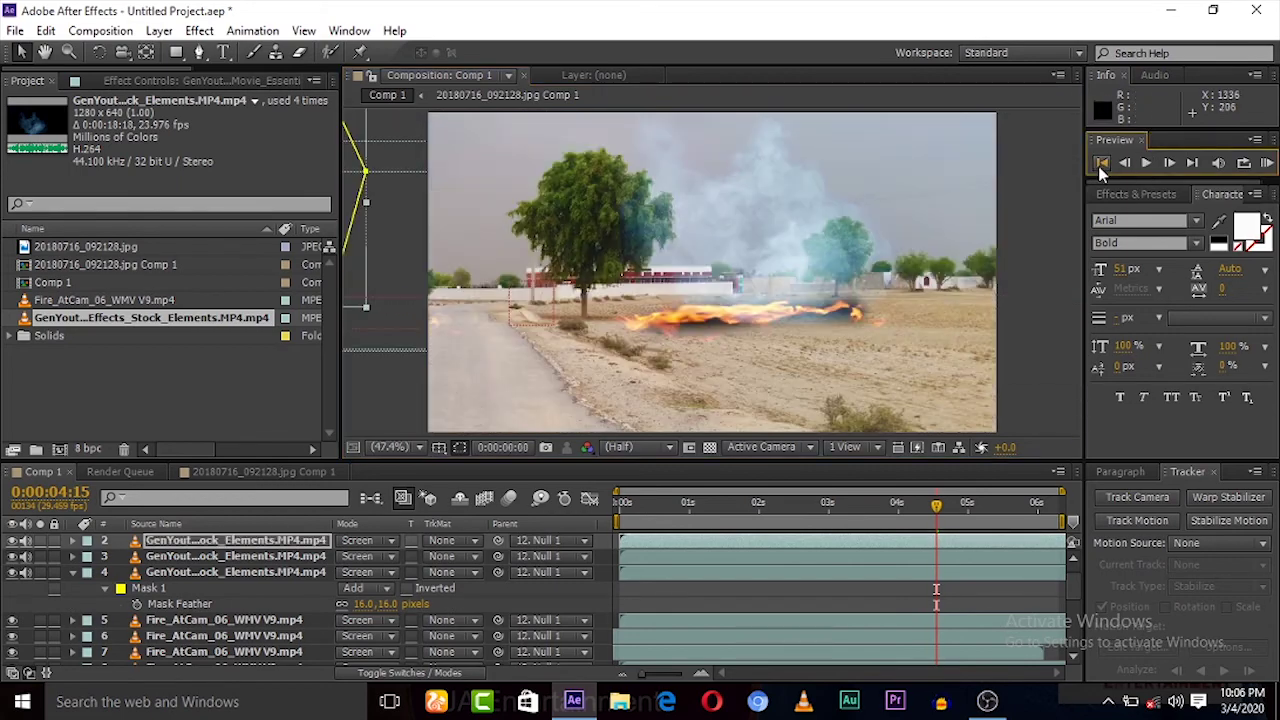
pyautogui.click(1267, 162)
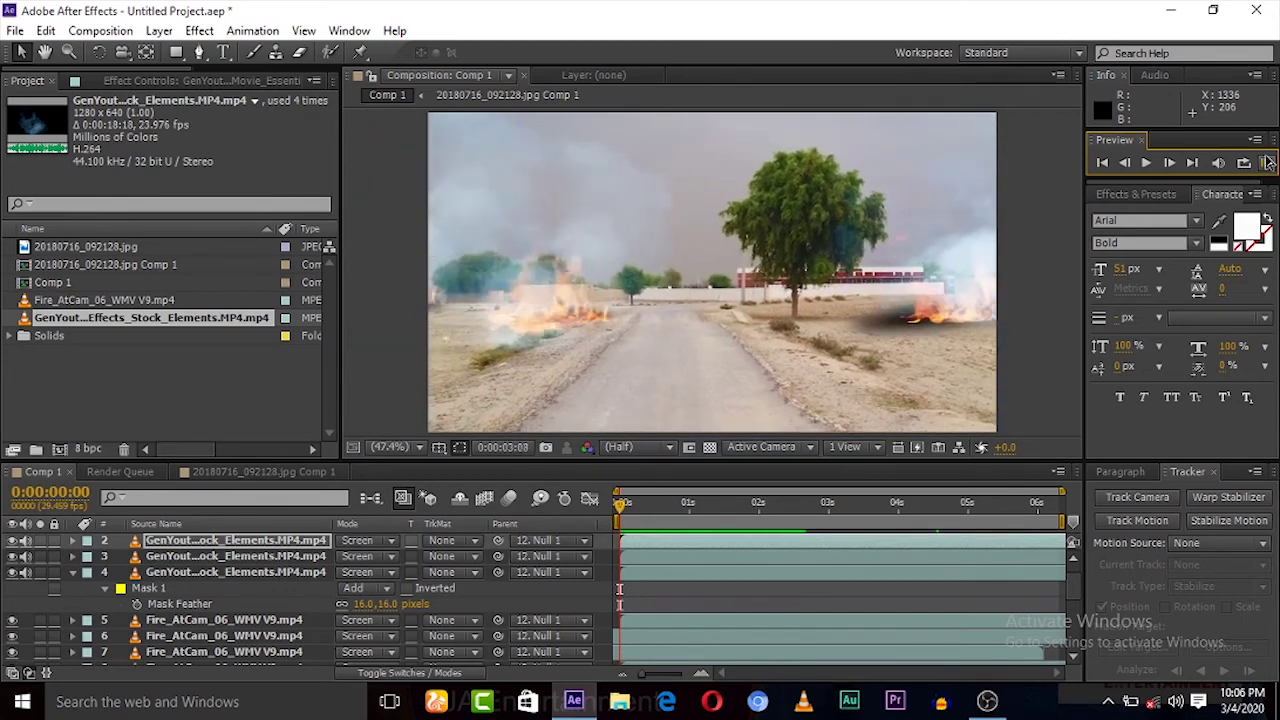